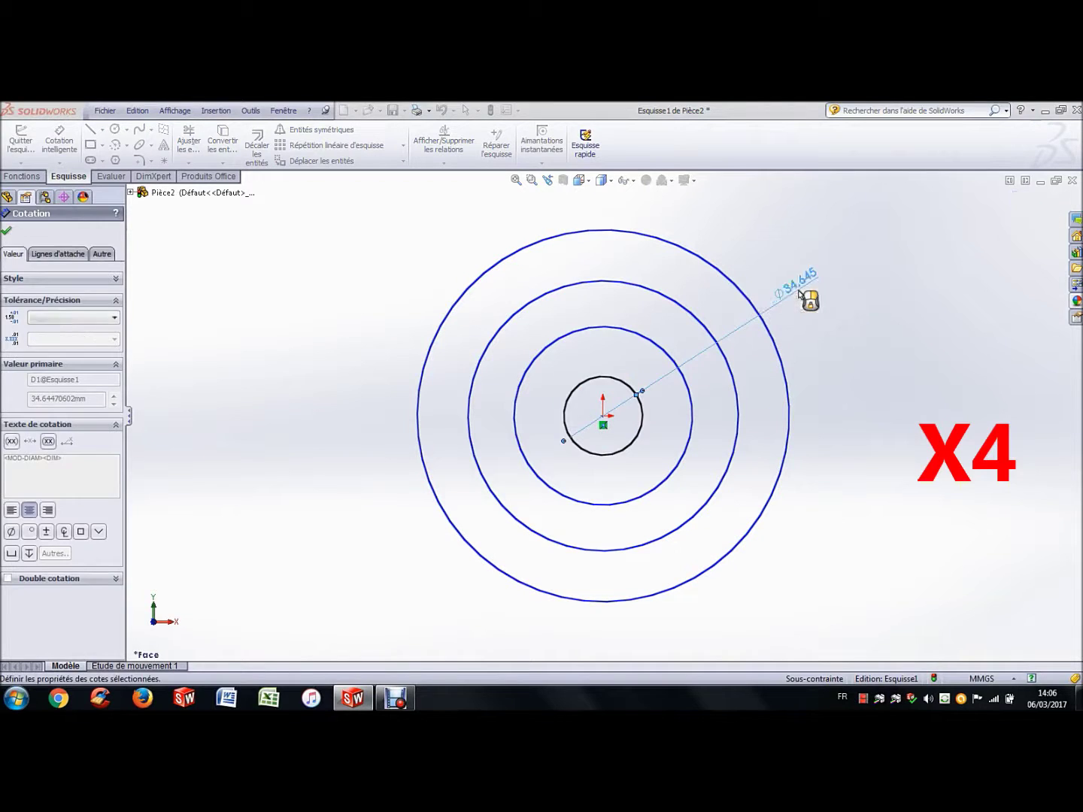
# Step: Dimension the three outer concentric circles with diameters of 18, 28 and 38 mm, working from the inside out
pyautogui.click(713, 315)
pyautogui.write('18')
pyautogui.press('Return')
pyautogui.click(701, 322)
pyautogui.click(720, 319)
pyautogui.write('28')
pyautogui.press('Return')
pyautogui.click(730, 281)
pyautogui.click(649, 328)
pyautogui.write('38')
pyautogui.press('Return')
# Step: Arrange the four diameter dimensions in a tidy stack beside the concentric circles
pyautogui.moveTo(652, 330); pyautogui.dragTo(697, 347)
pyautogui.moveTo(770, 301); pyautogui.dragTo(699, 393)
pyautogui.press('Escape')
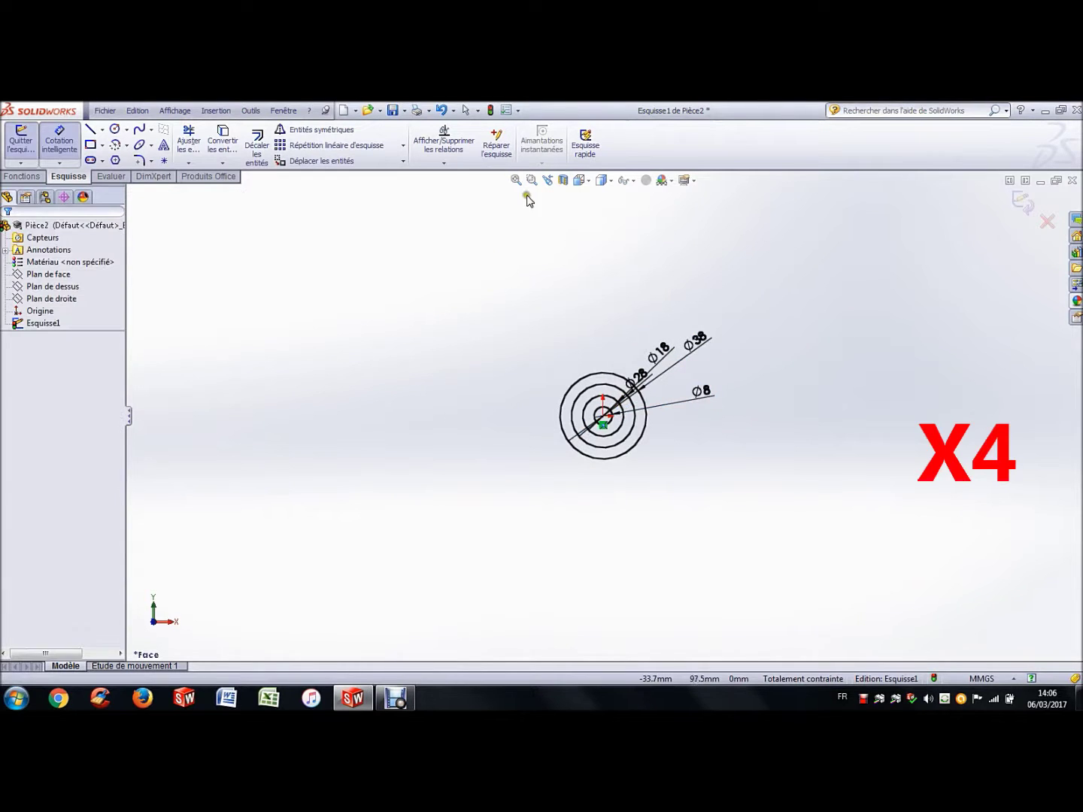
pyautogui.click(516, 181)
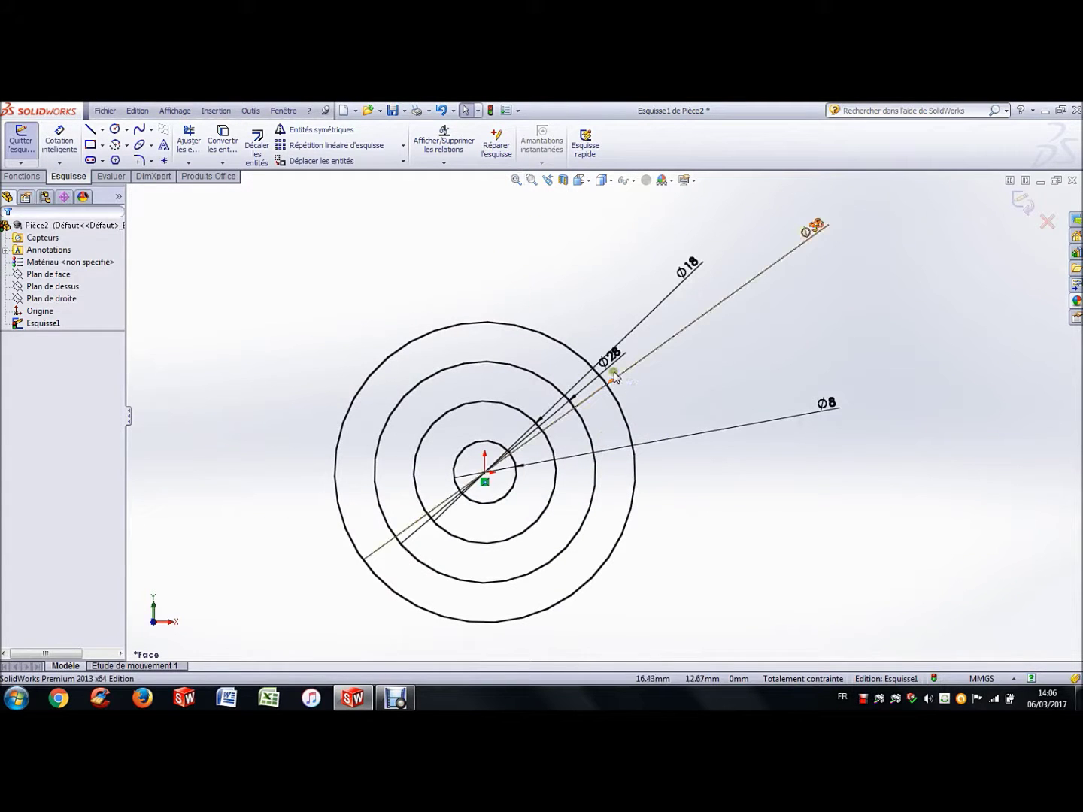
pyautogui.moveTo(840, 416); pyautogui.dragTo(698, 429)
pyautogui.moveTo(694, 265); pyautogui.dragTo(711, 402)
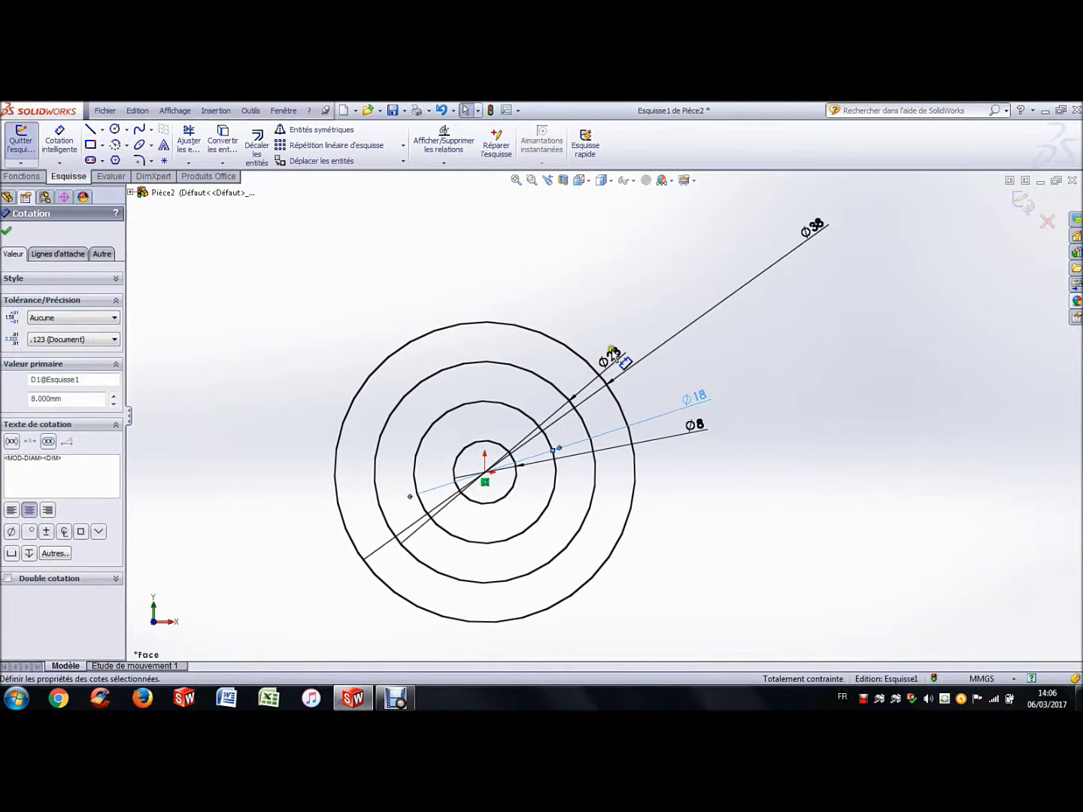
pyautogui.moveTo(611, 355); pyautogui.dragTo(701, 370)
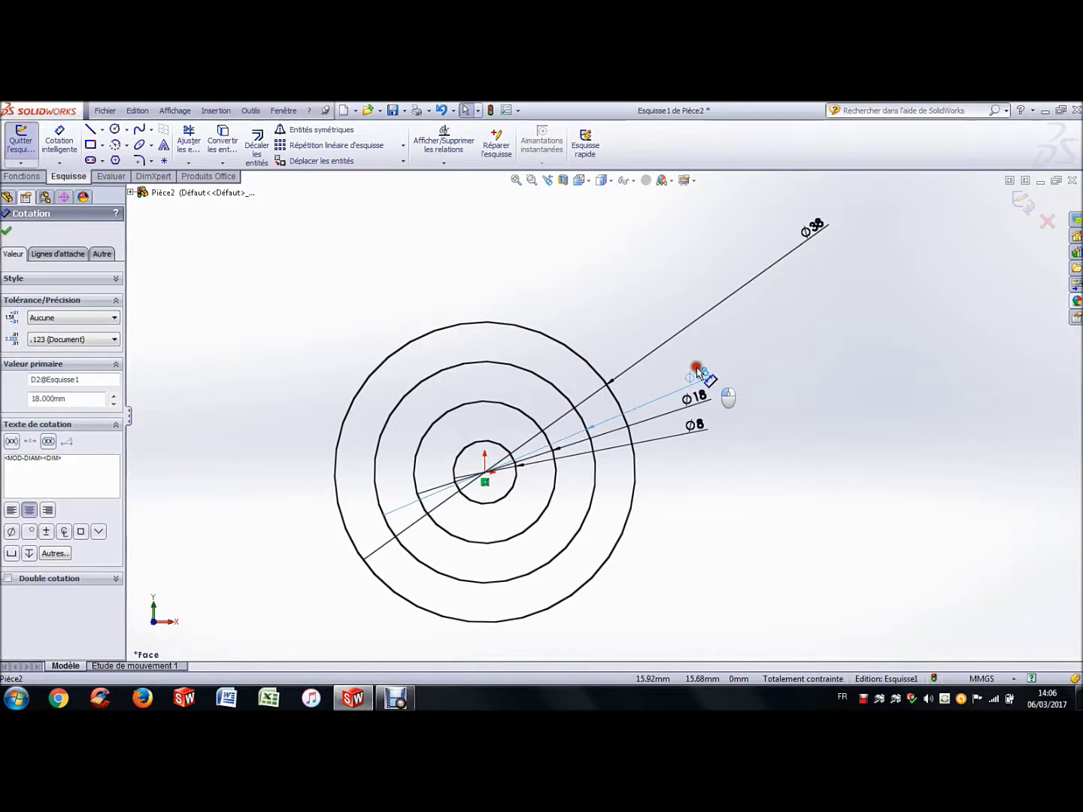
pyautogui.moveTo(782, 265); pyautogui.dragTo(692, 344)
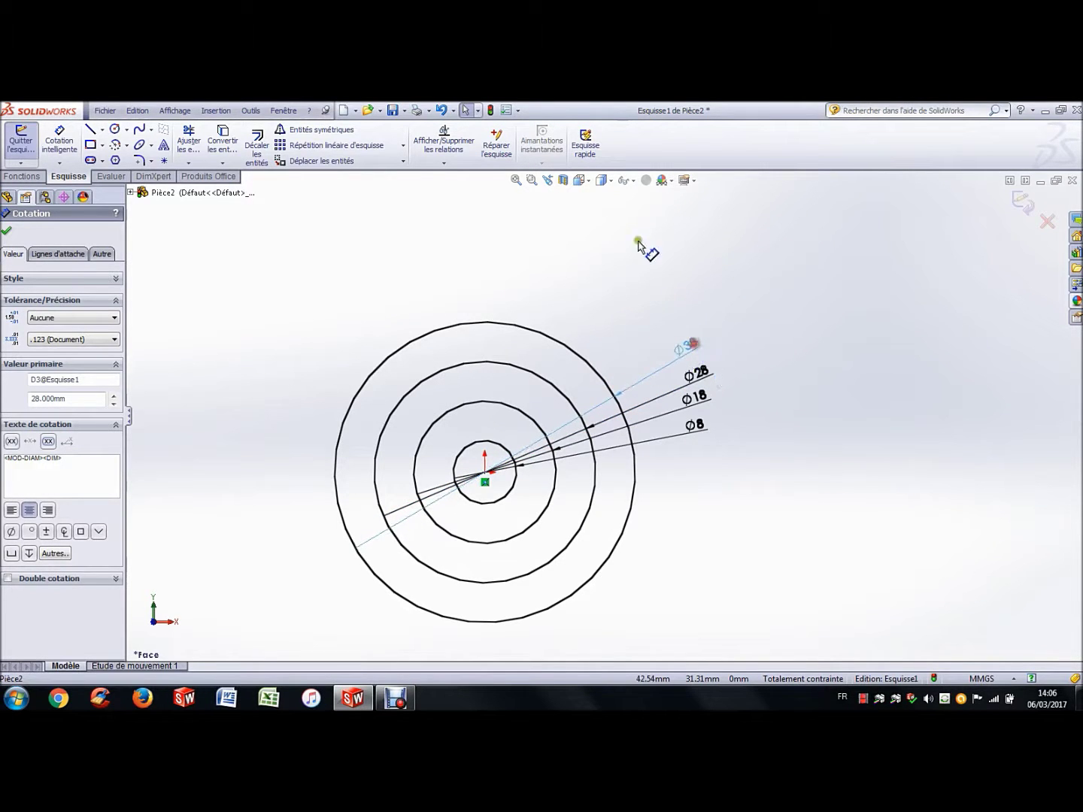
pyautogui.click(516, 181)
pyautogui.click(292, 236)
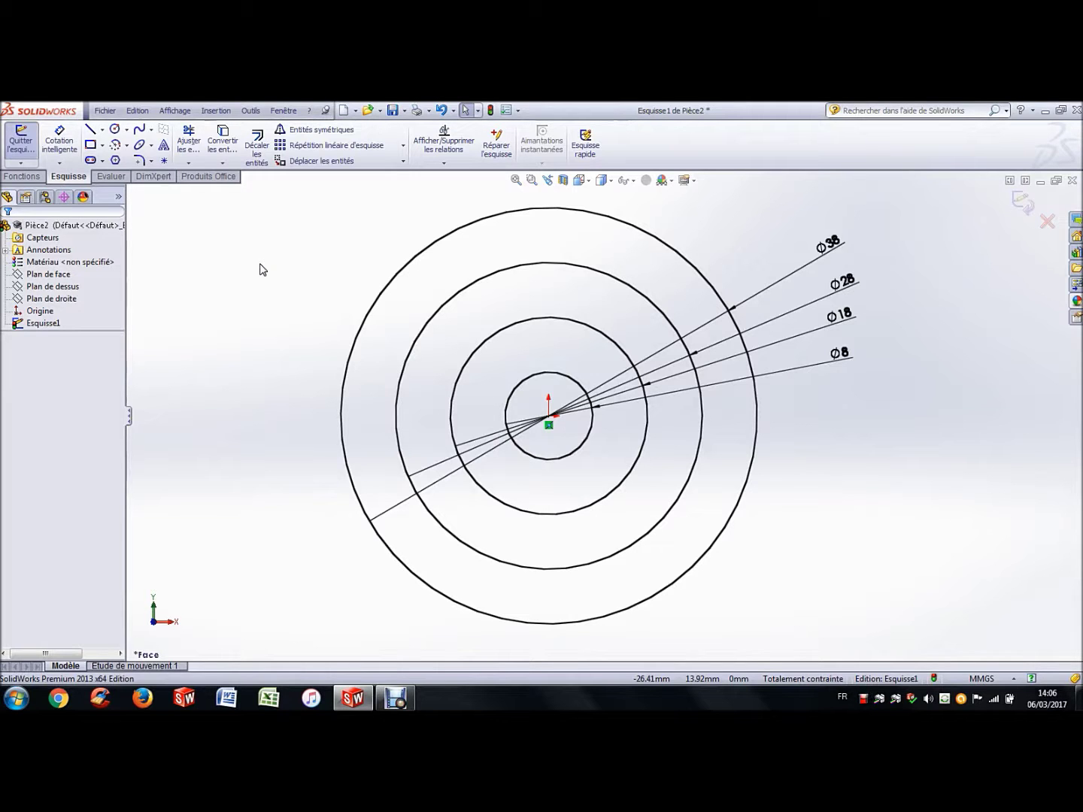
# Step: Sketch a circle of about 2.8 mm radius level with the origin, between the 18 and 28 mm circles and tangent to the 28 mm one
pyautogui.click(115, 130)
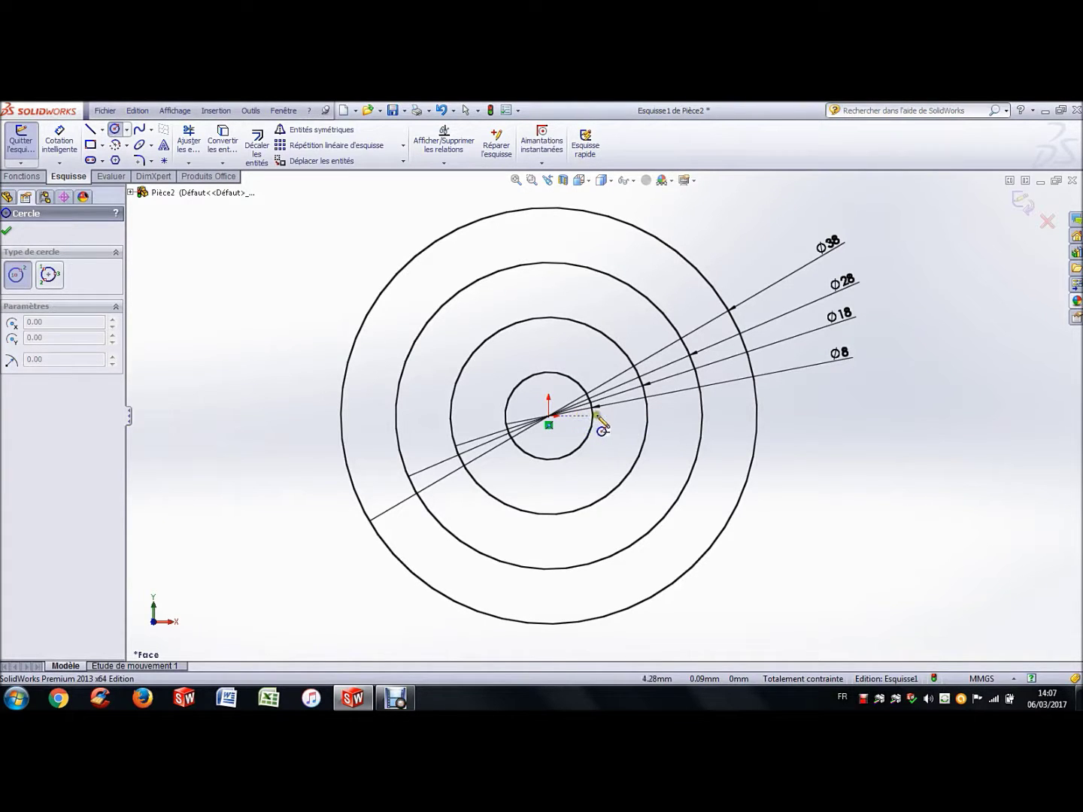
pyautogui.click(672, 415)
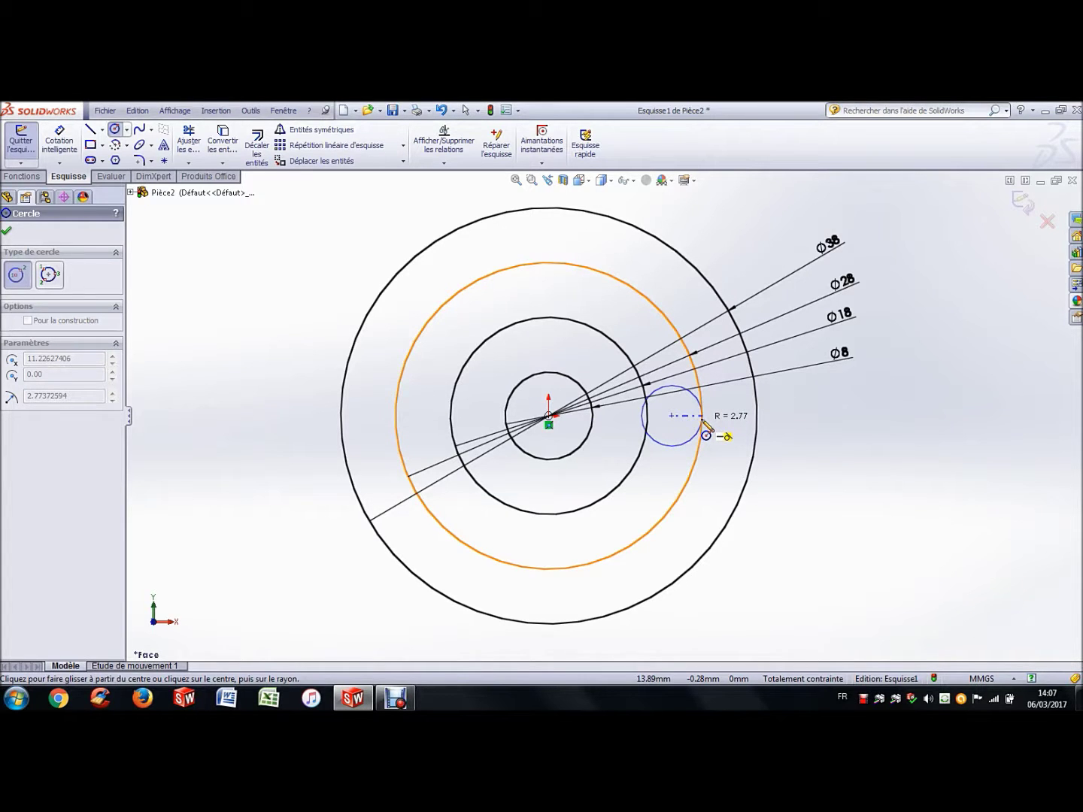
pyautogui.click(705, 422)
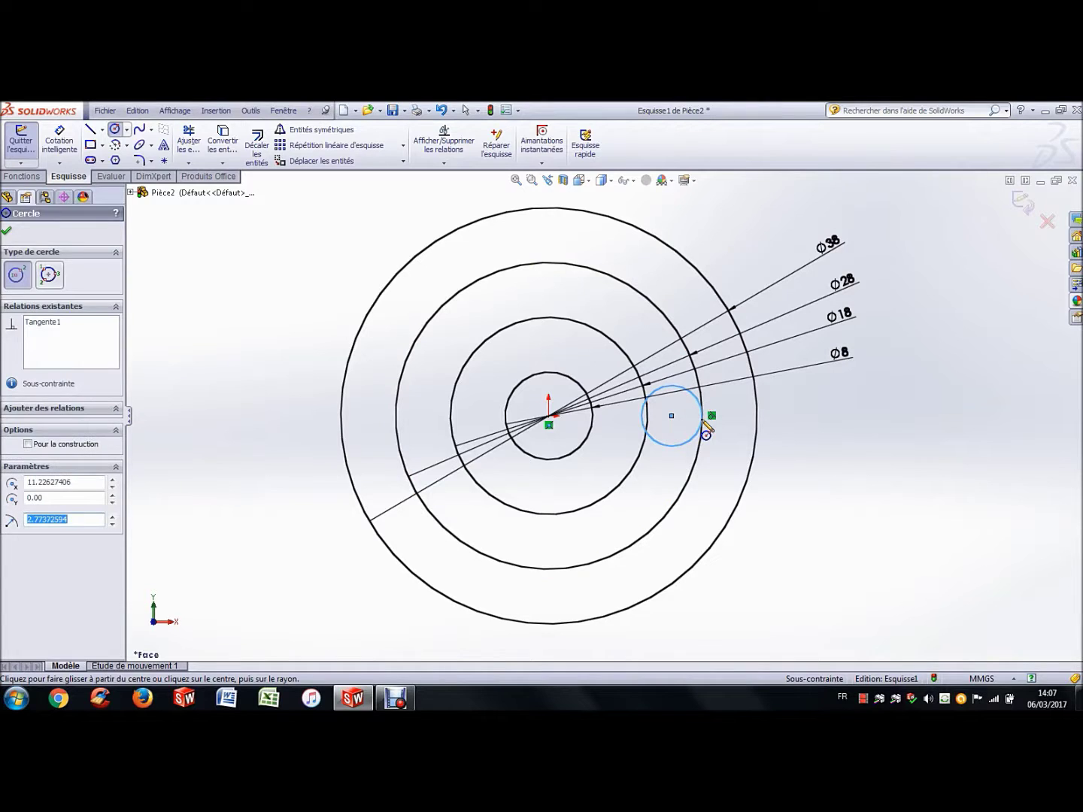
pyautogui.press('Escape')
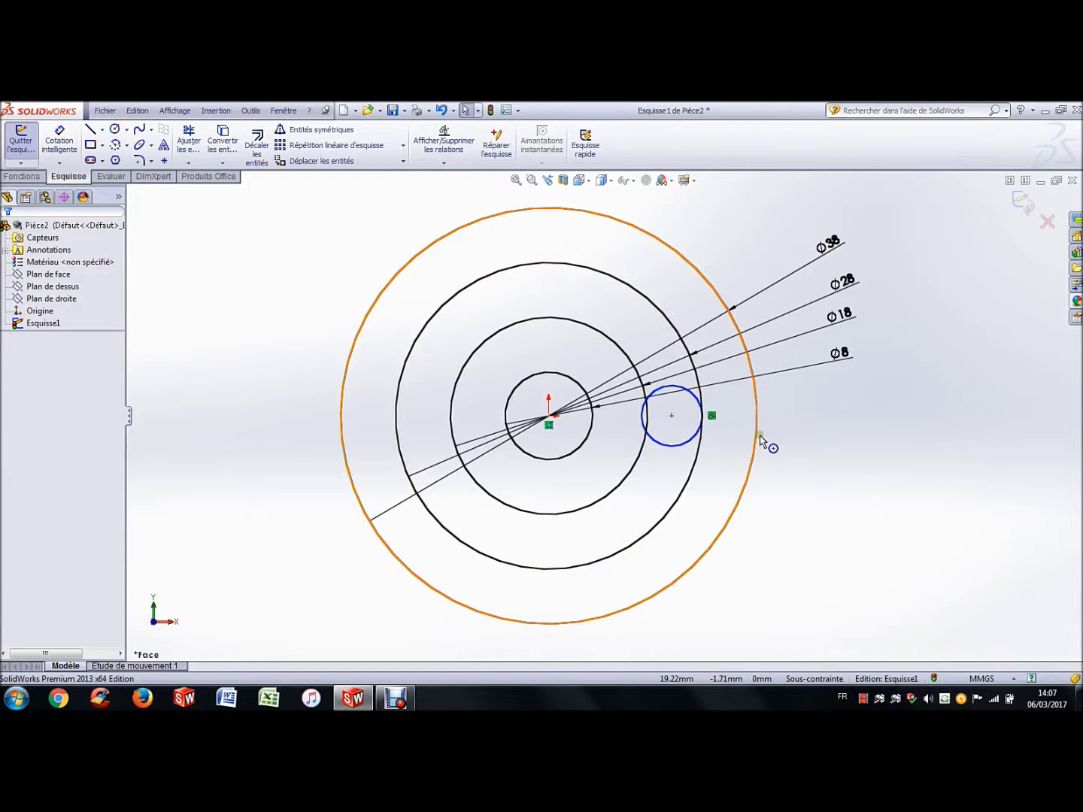
# Step: Add a tangent relation between the new small circle and the 18 mm circle
pyautogui.click(446, 165)
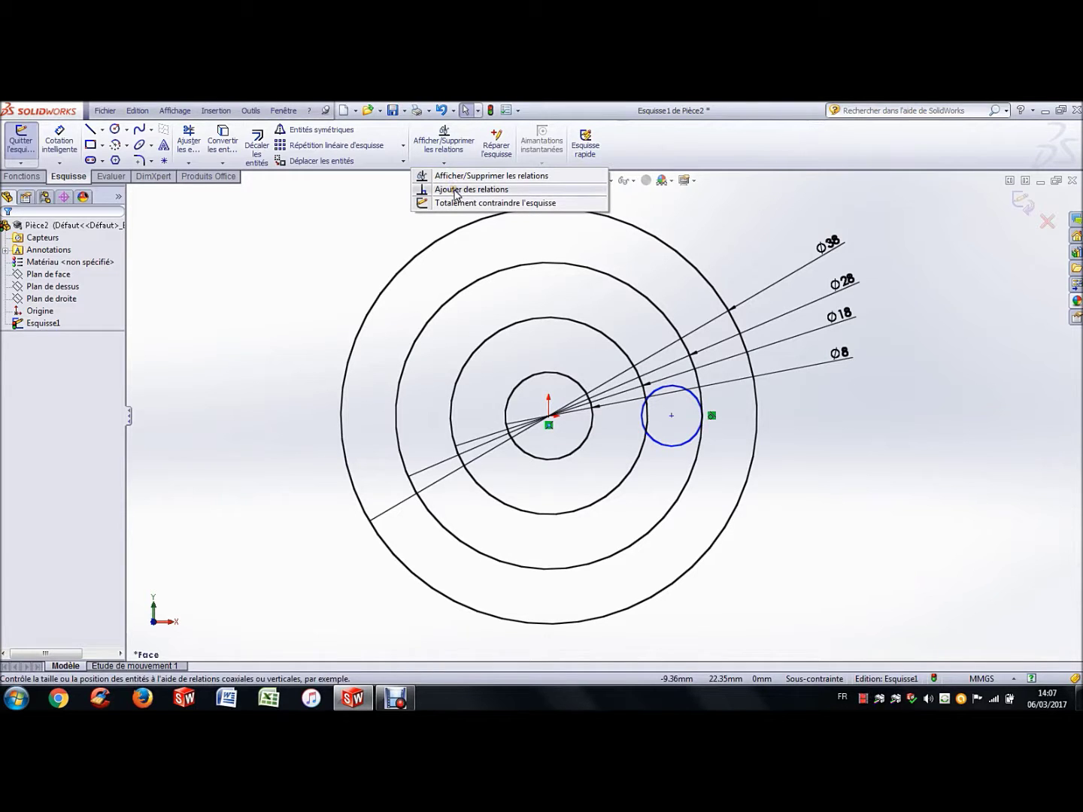
pyautogui.click(456, 191)
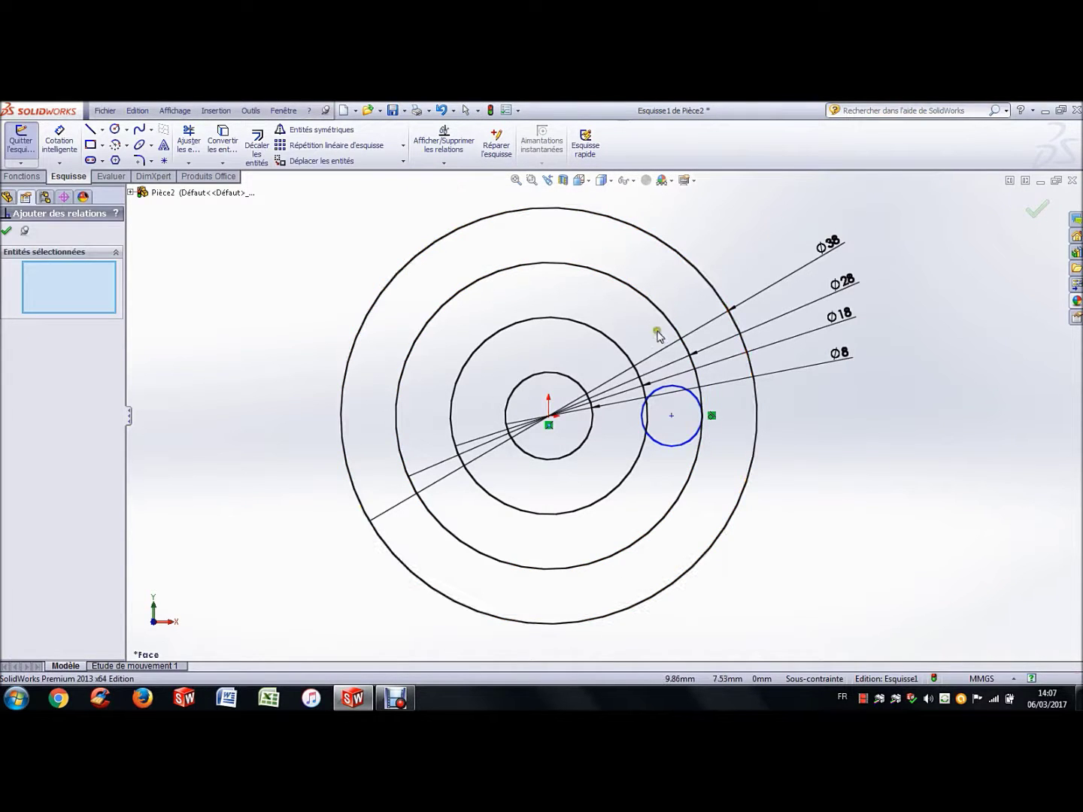
pyautogui.click(667, 450)
pyautogui.click(641, 457)
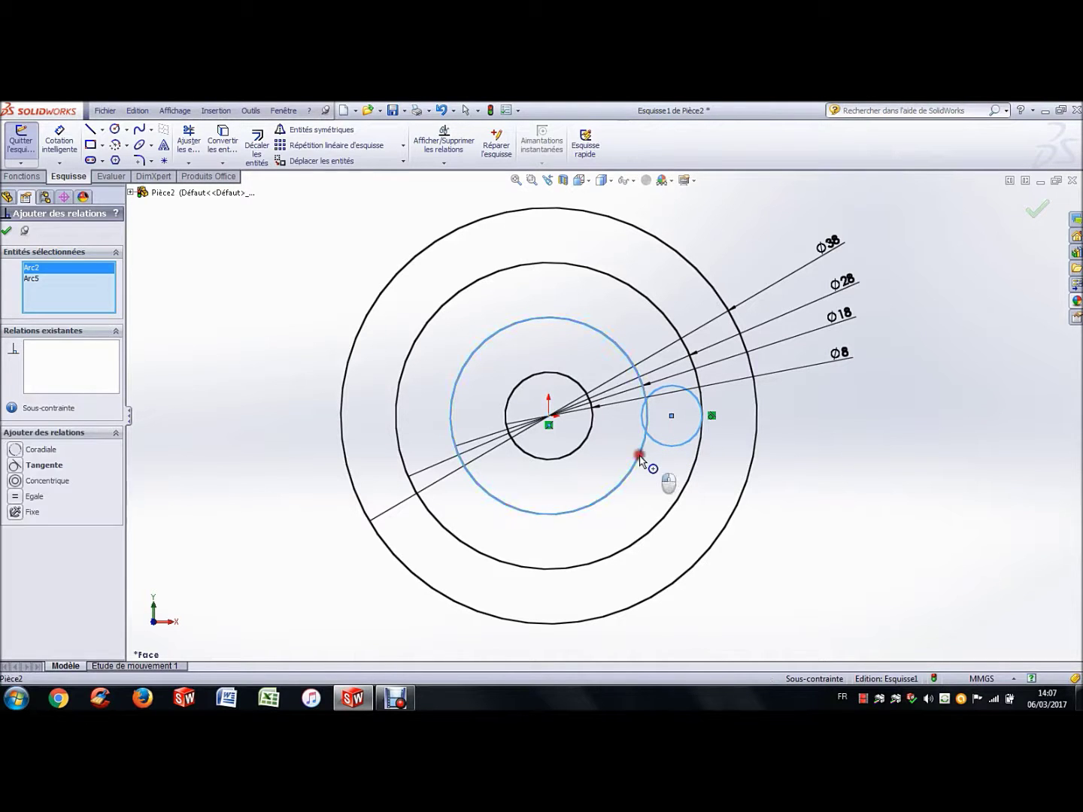
pyautogui.click(14, 467)
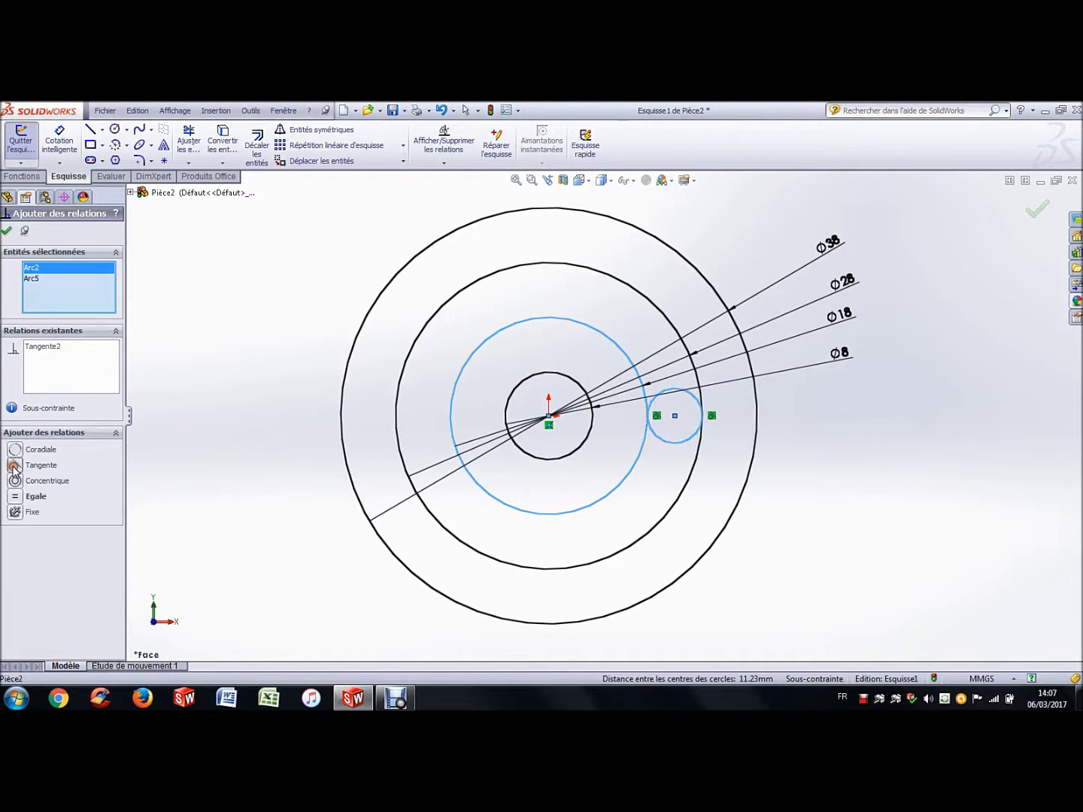
pyautogui.click(6, 231)
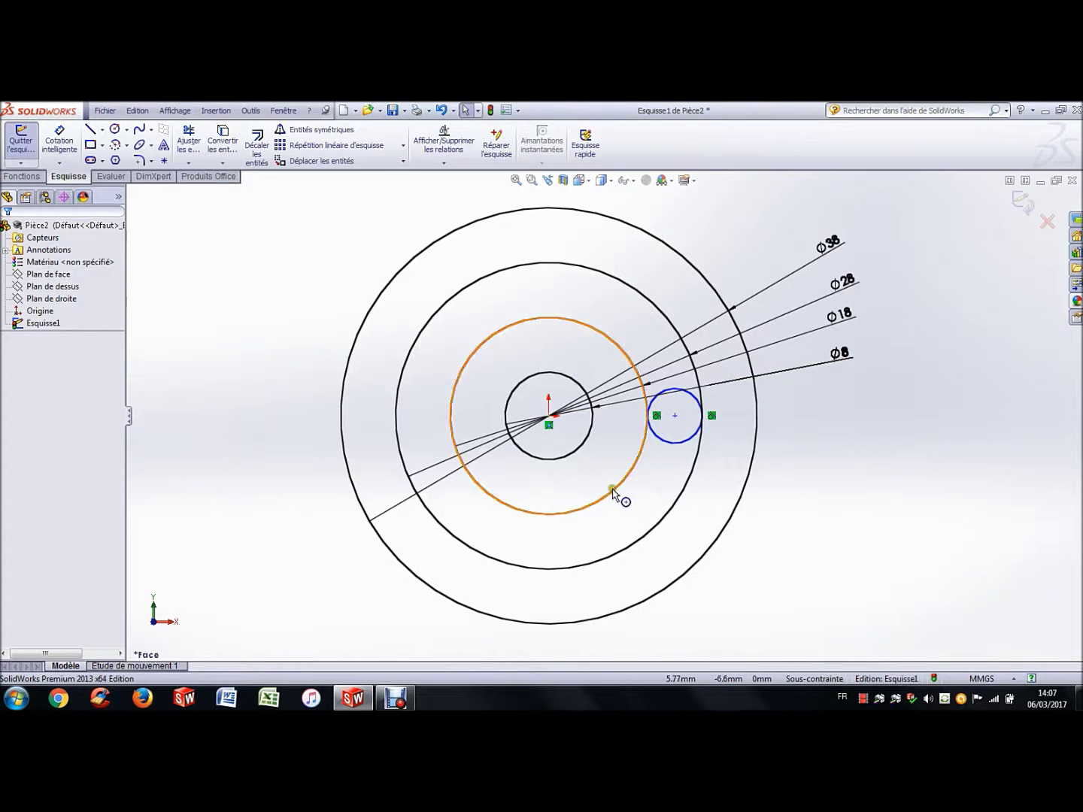
# Step: Sketch a 7.5 mm radius circle concentric with the small circle and tangent to the 38 mm circle
pyautogui.click(116, 130)
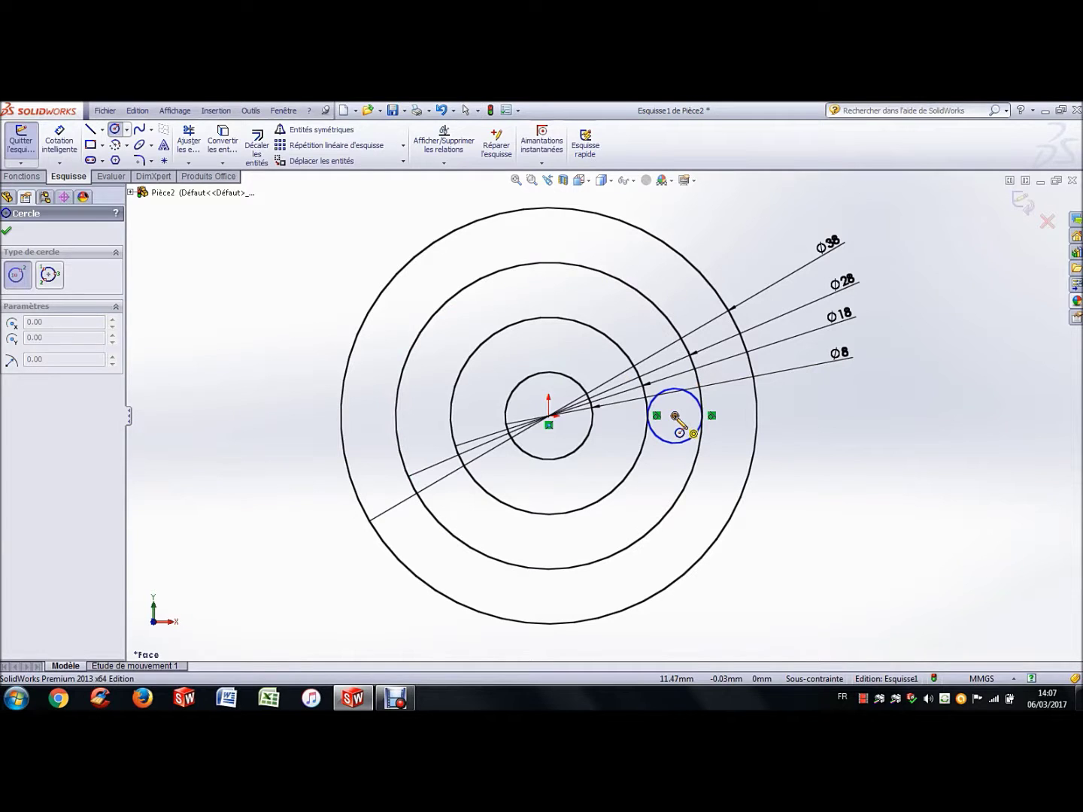
pyautogui.click(674, 417)
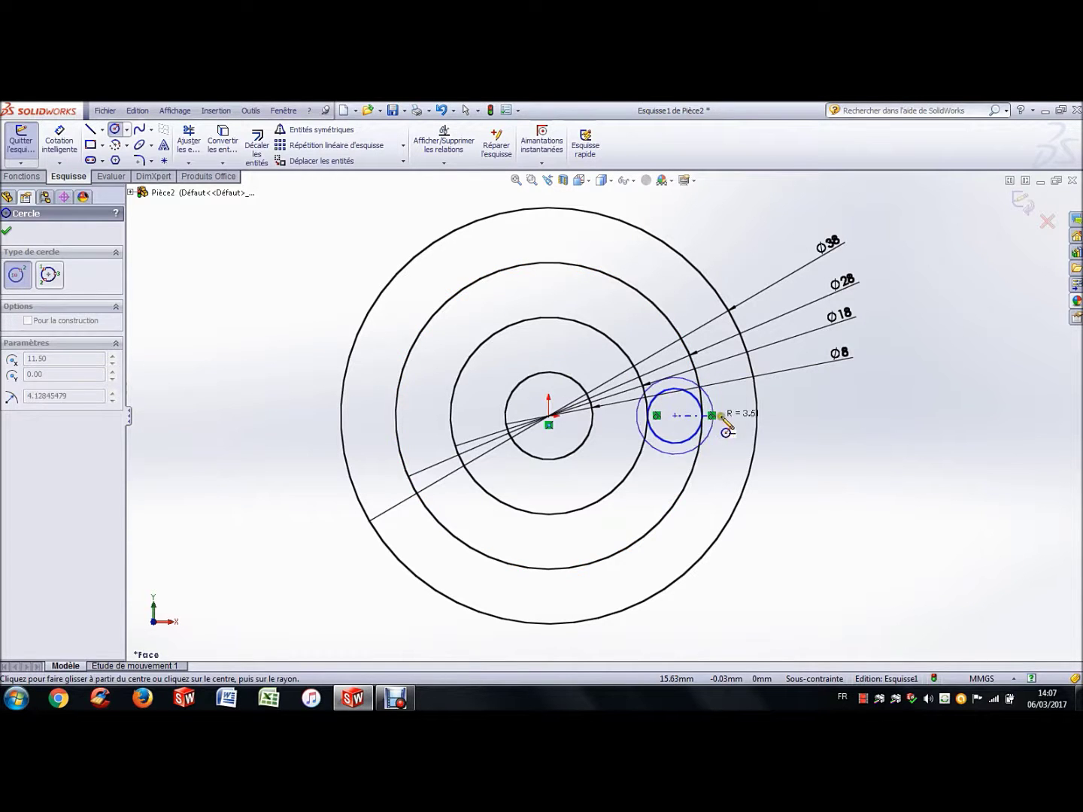
pyautogui.click(760, 417)
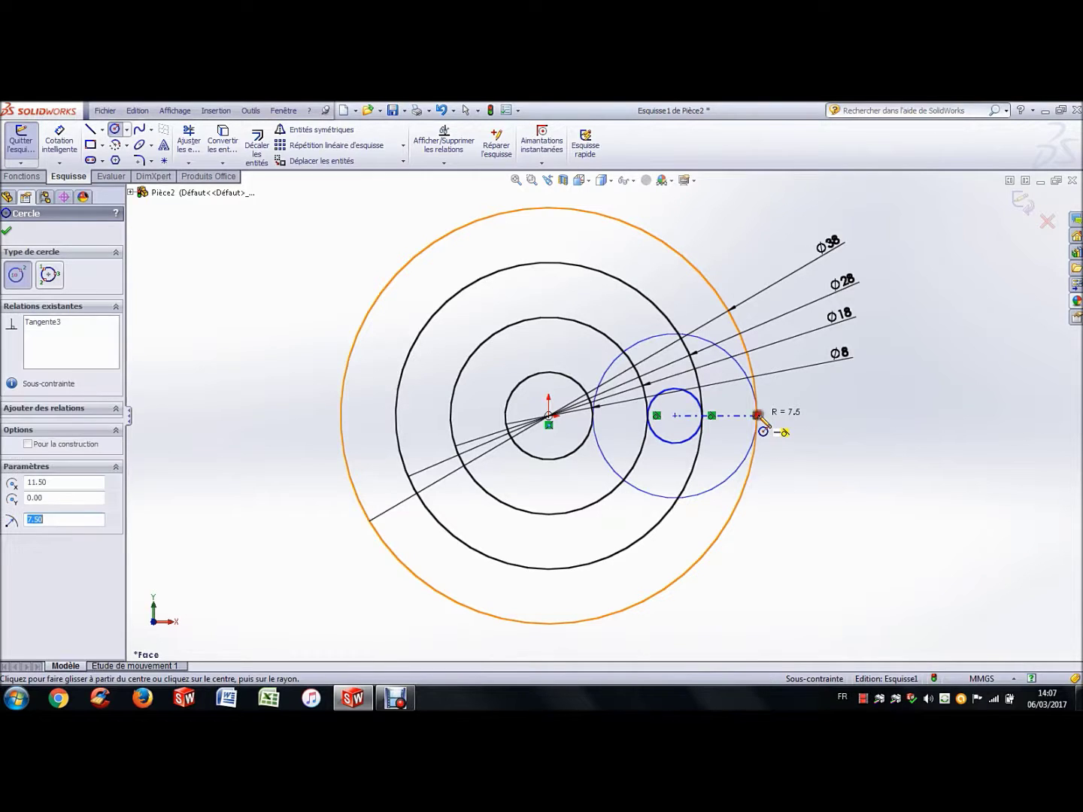
pyautogui.press('Escape')
pyautogui.press('Escape')
pyautogui.click(810, 468)
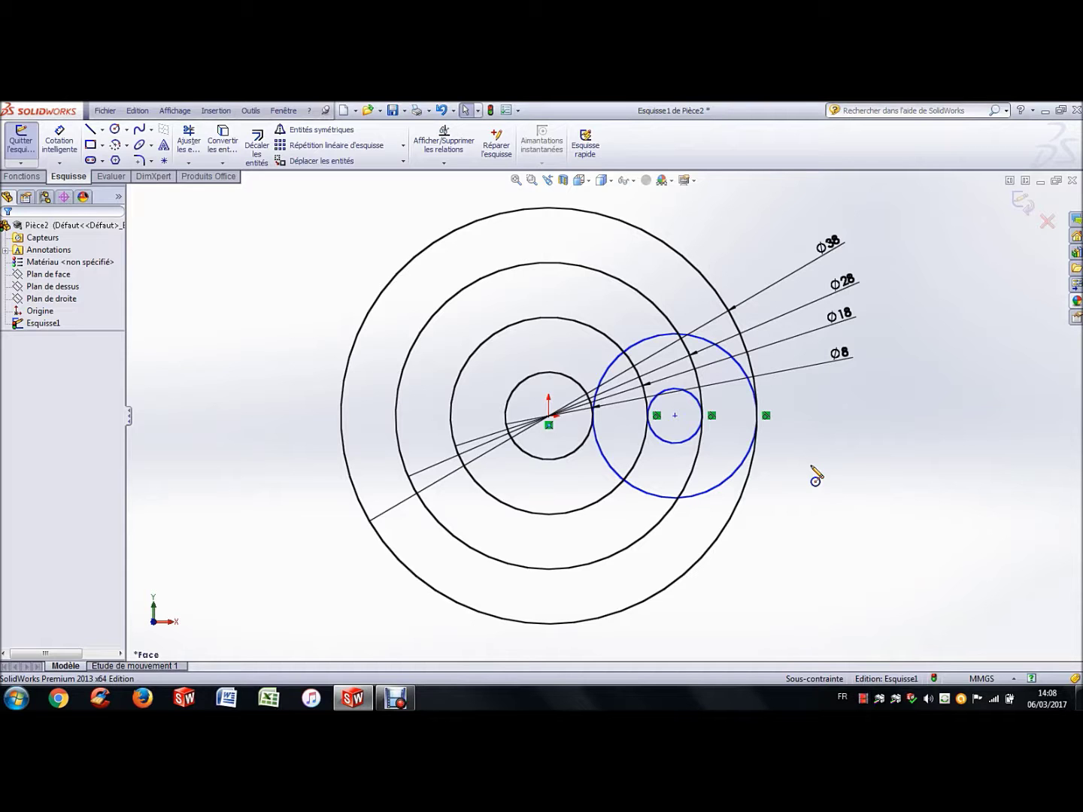
# Step: Sketch a circle of about 2.9 mm radius below and right of the origin, centred outside the 28 mm circle and tangent to it
pyautogui.click(114, 131)
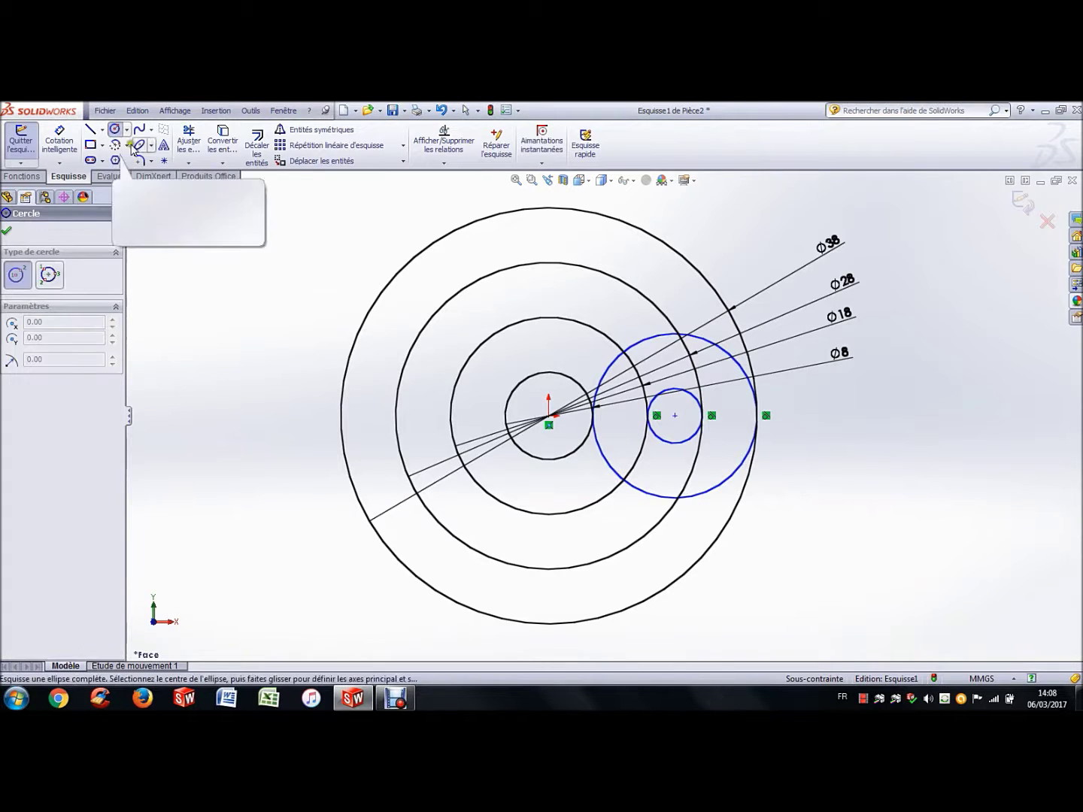
pyautogui.click(662, 563)
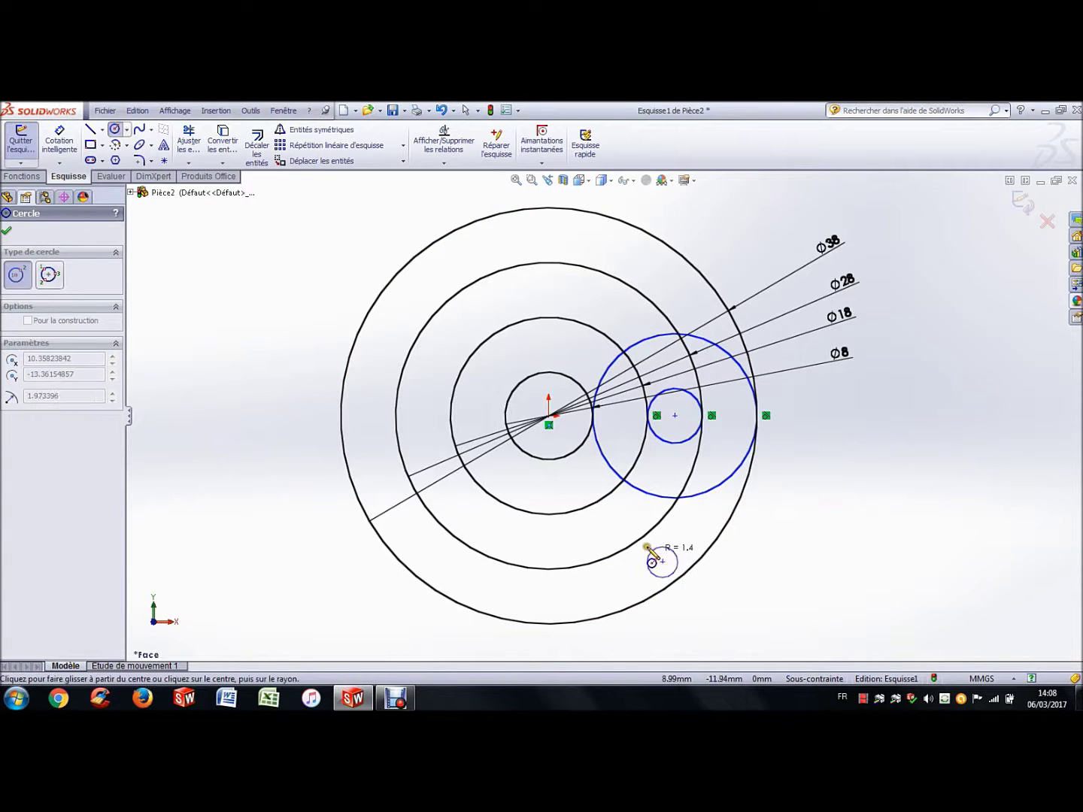
pyautogui.click(647, 553)
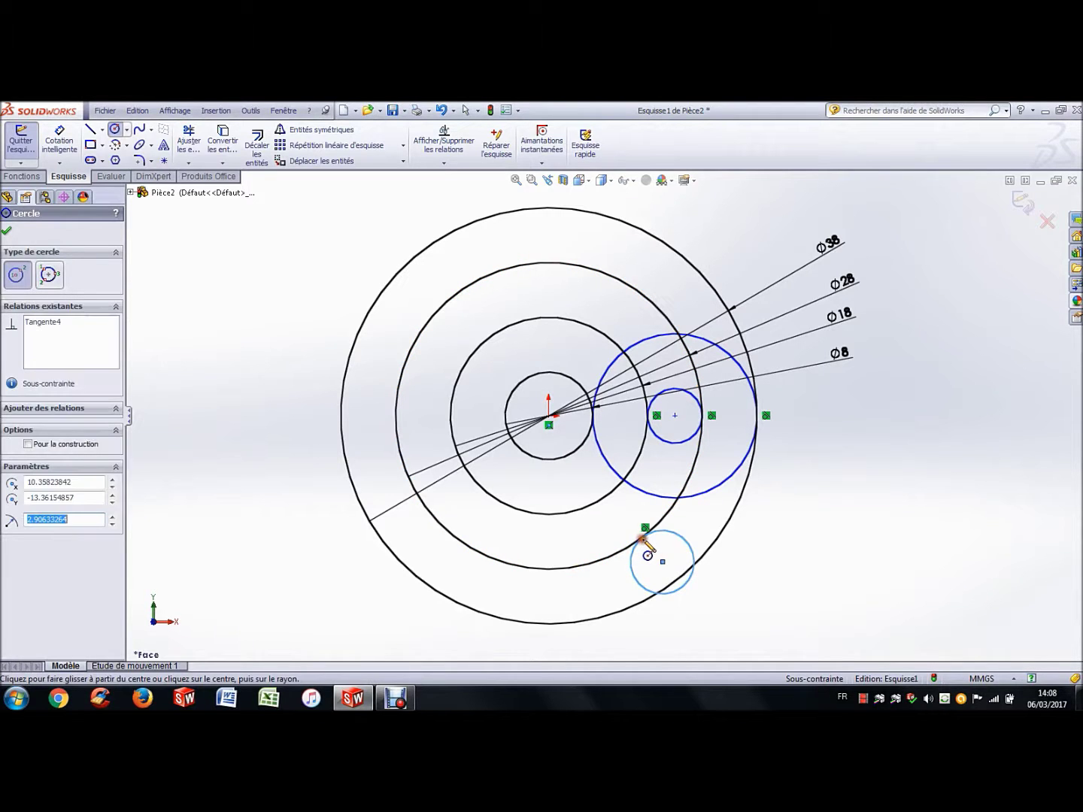
pyautogui.press('Escape')
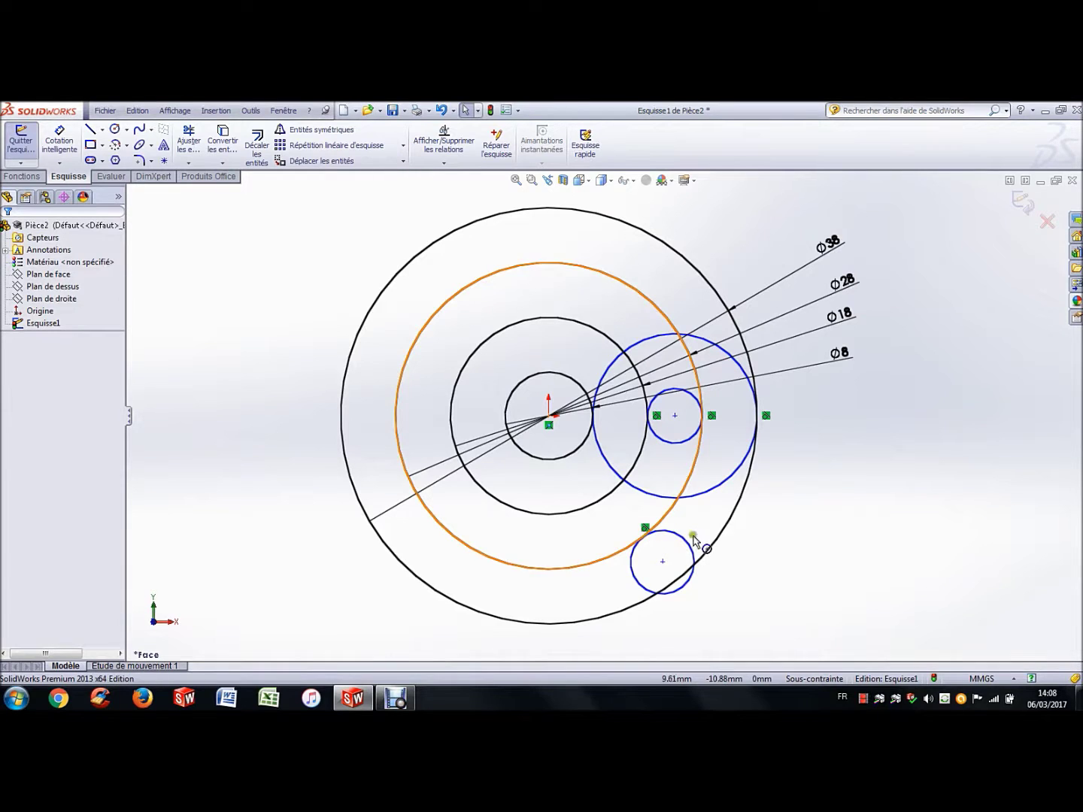
# Step: Add a tangent relation between the lower small circle and the 38 mm outer circle
pyautogui.click(441, 162)
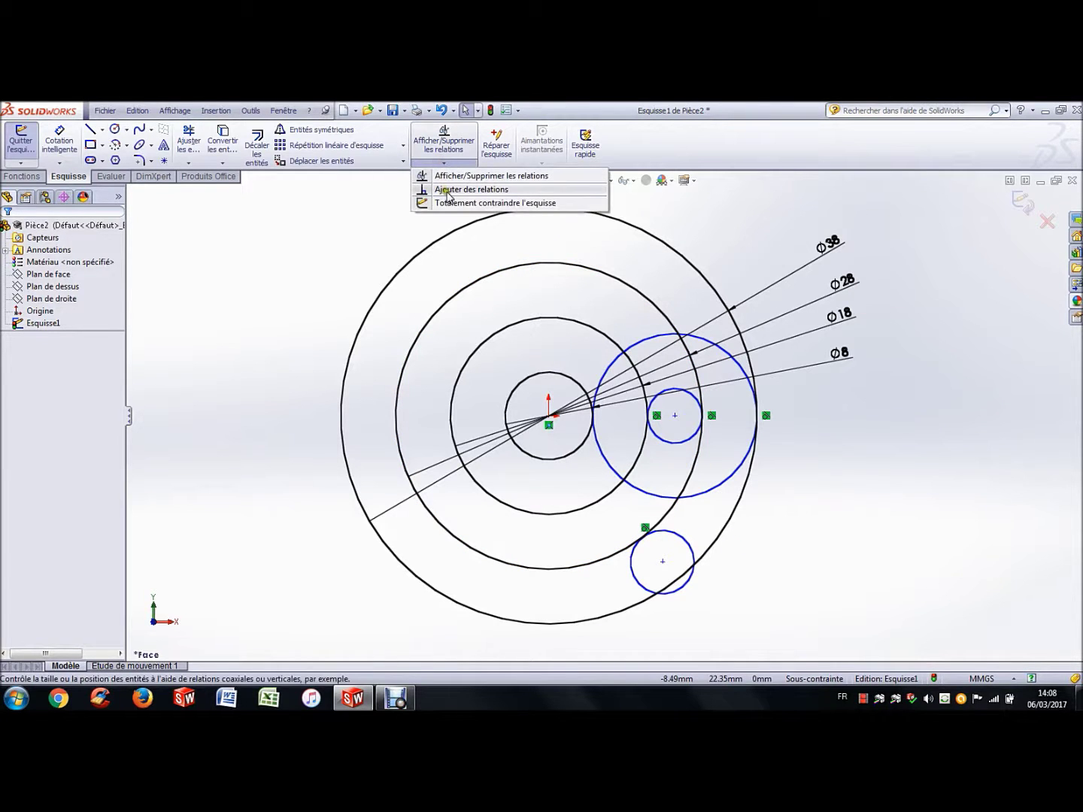
pyautogui.click(454, 189)
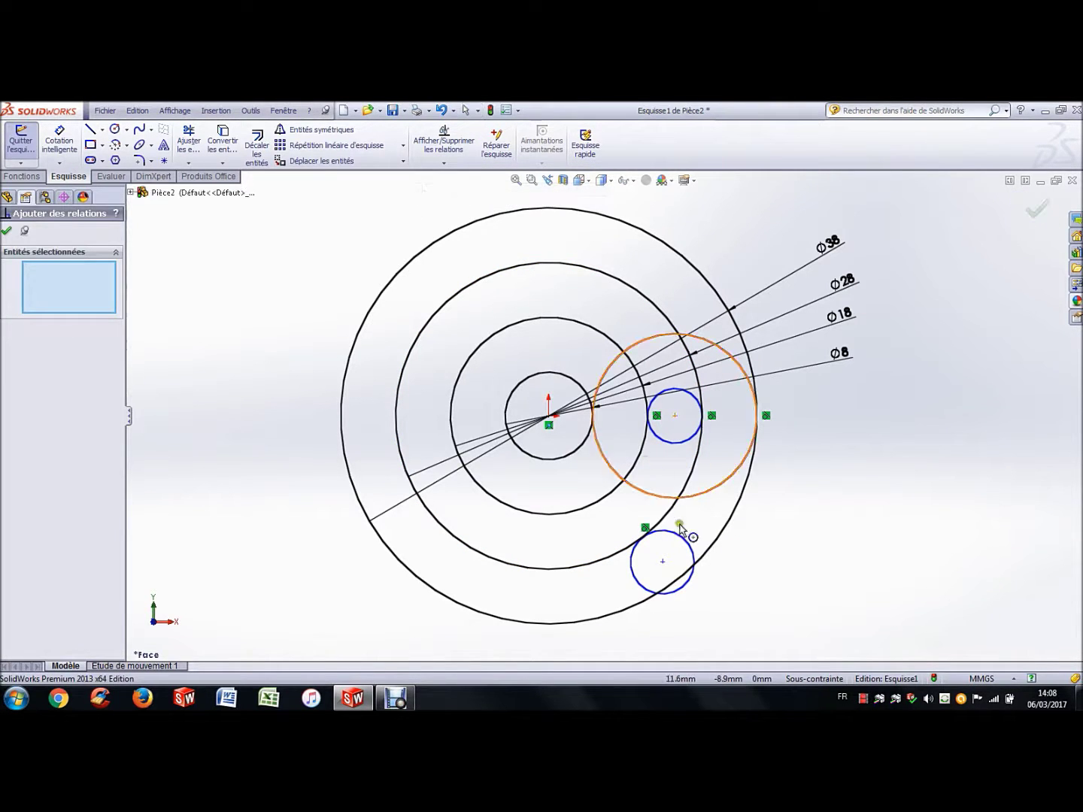
pyautogui.click(715, 550)
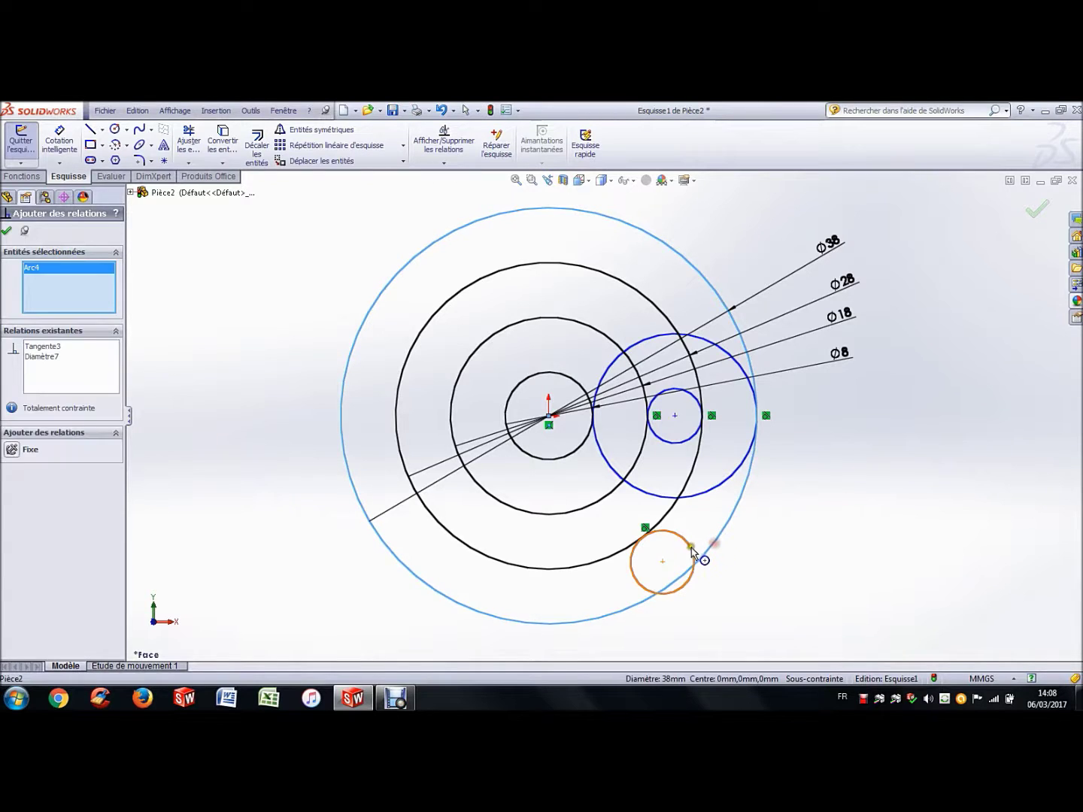
pyautogui.click(693, 553)
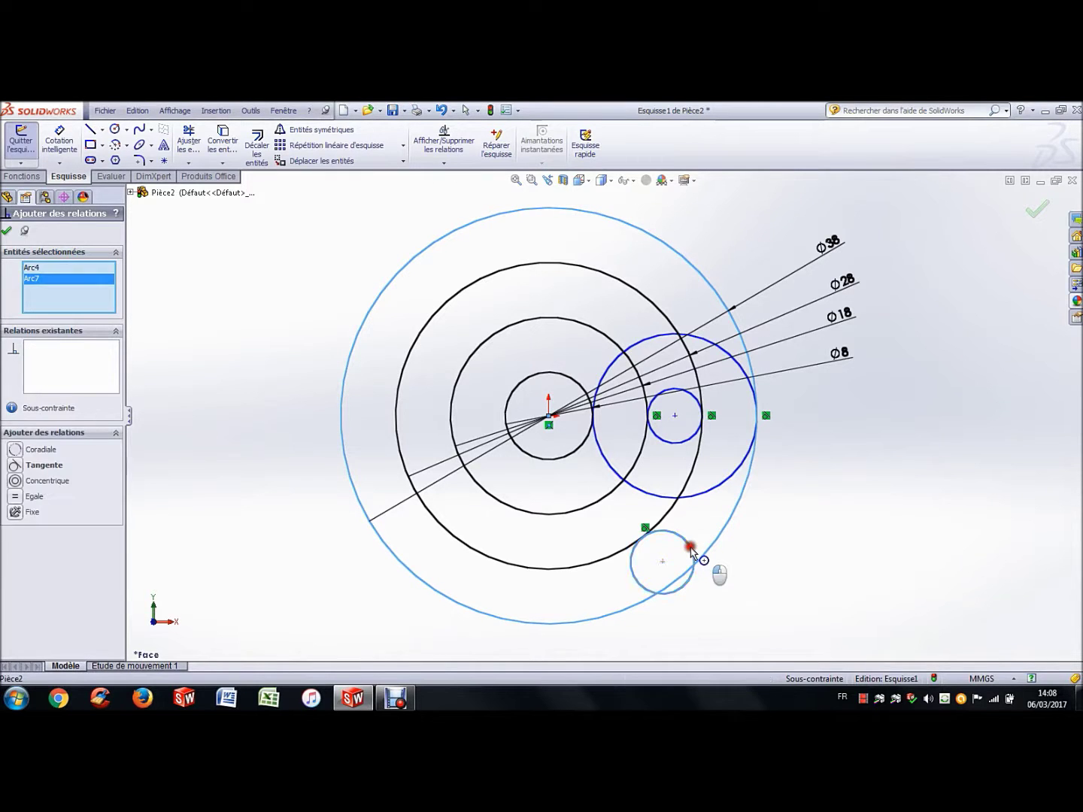
pyautogui.click(16, 466)
pyautogui.click(6, 230)
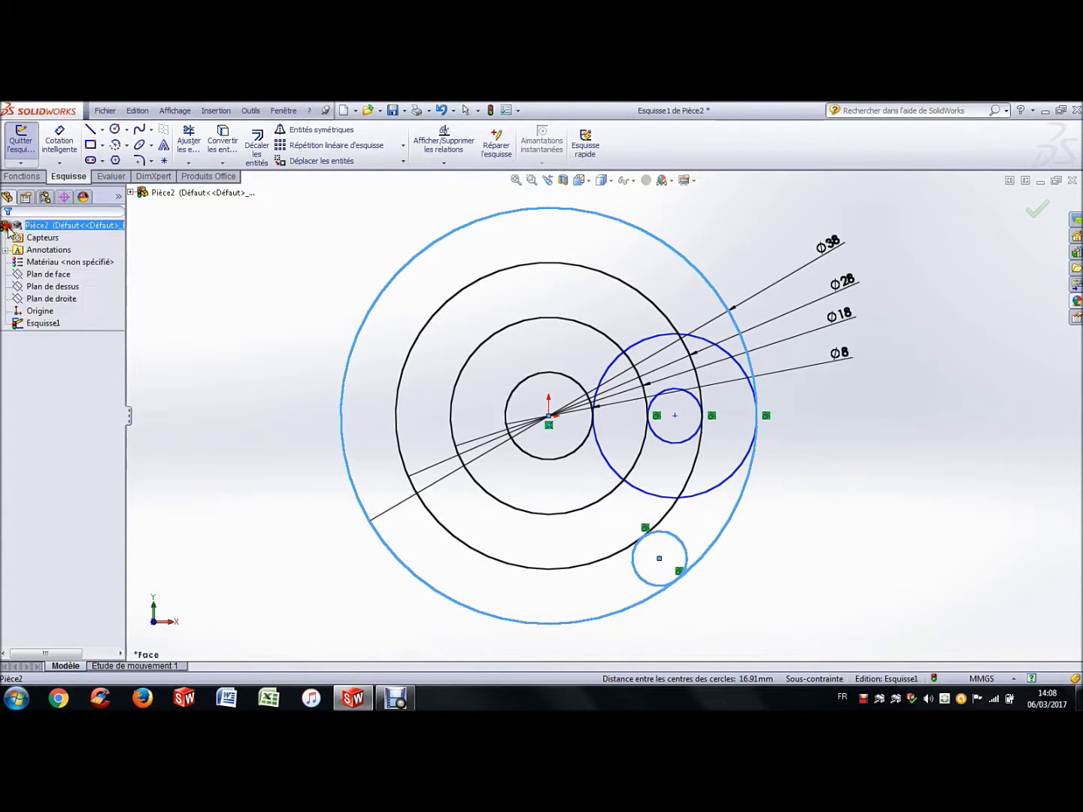
pyautogui.click(208, 241)
pyautogui.click(860, 482)
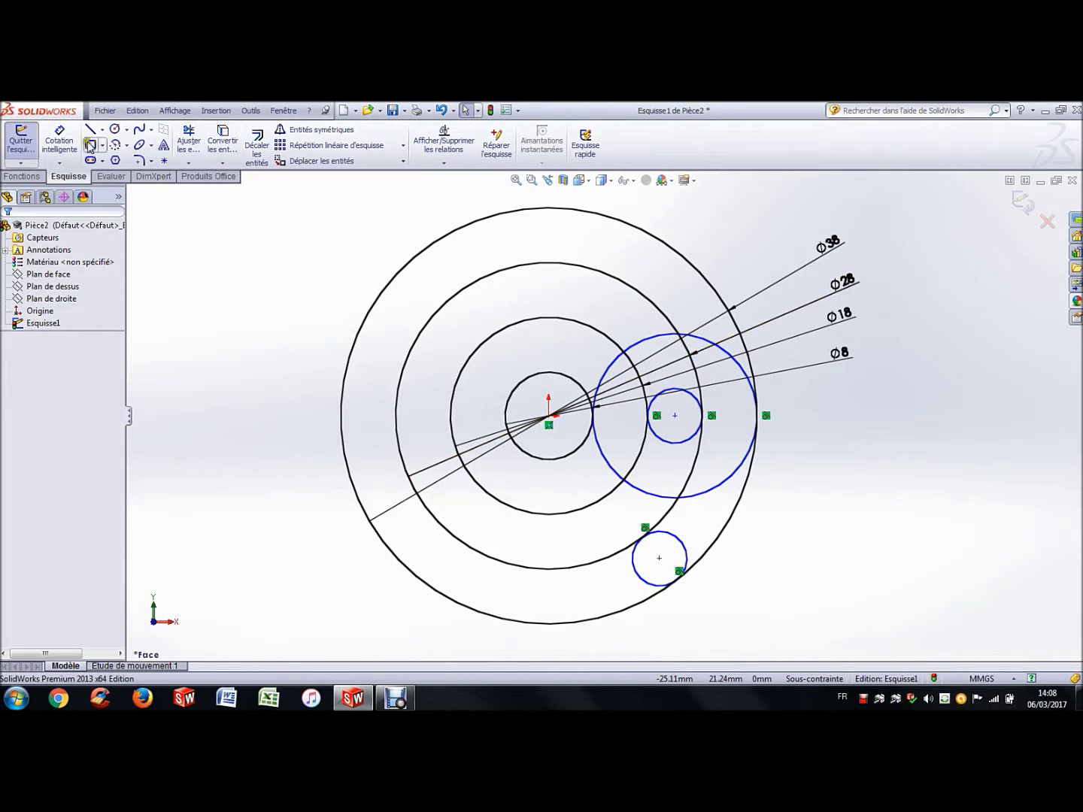
# Step: Dimension the horizontal distance from the origin to the lower small circle's centre as 9 mm
pyautogui.click(59, 141)
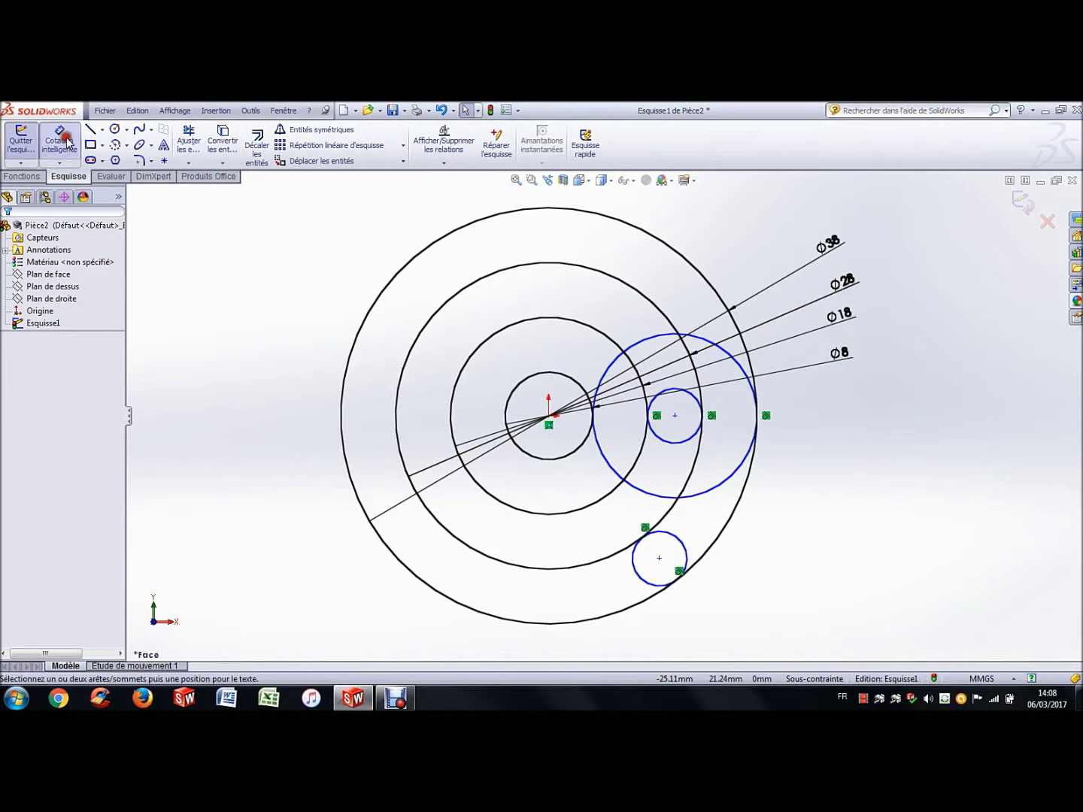
pyautogui.click(549, 416)
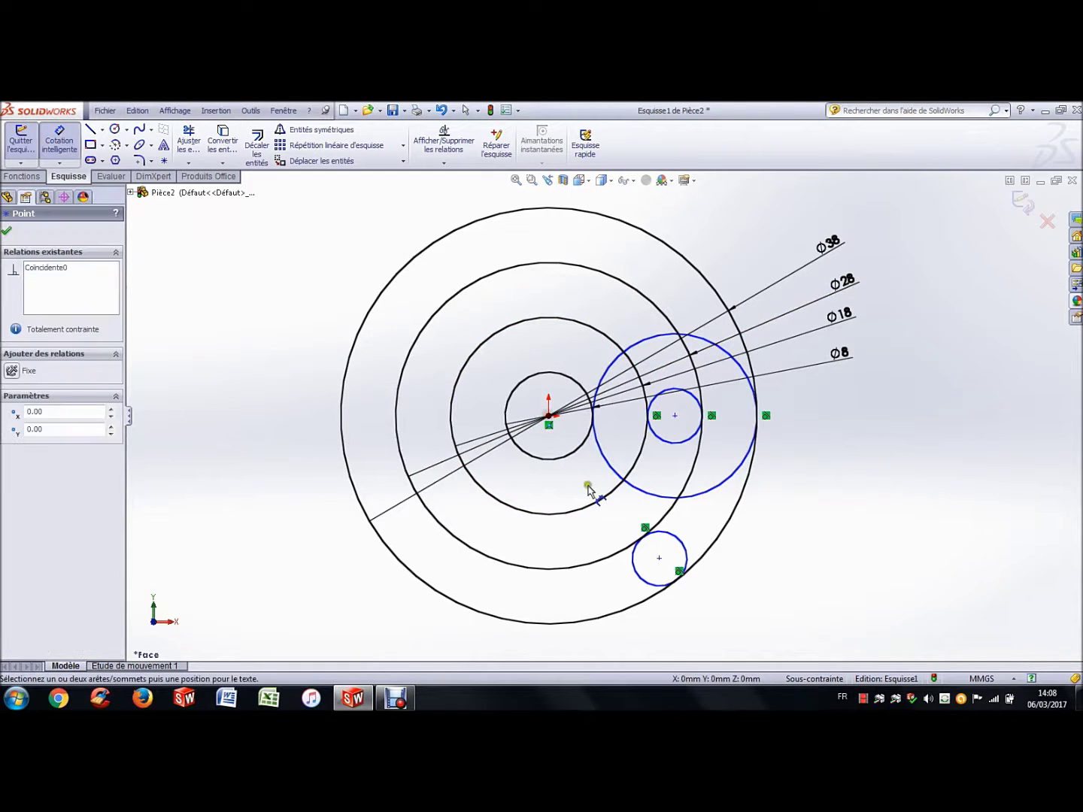
pyautogui.click(659, 560)
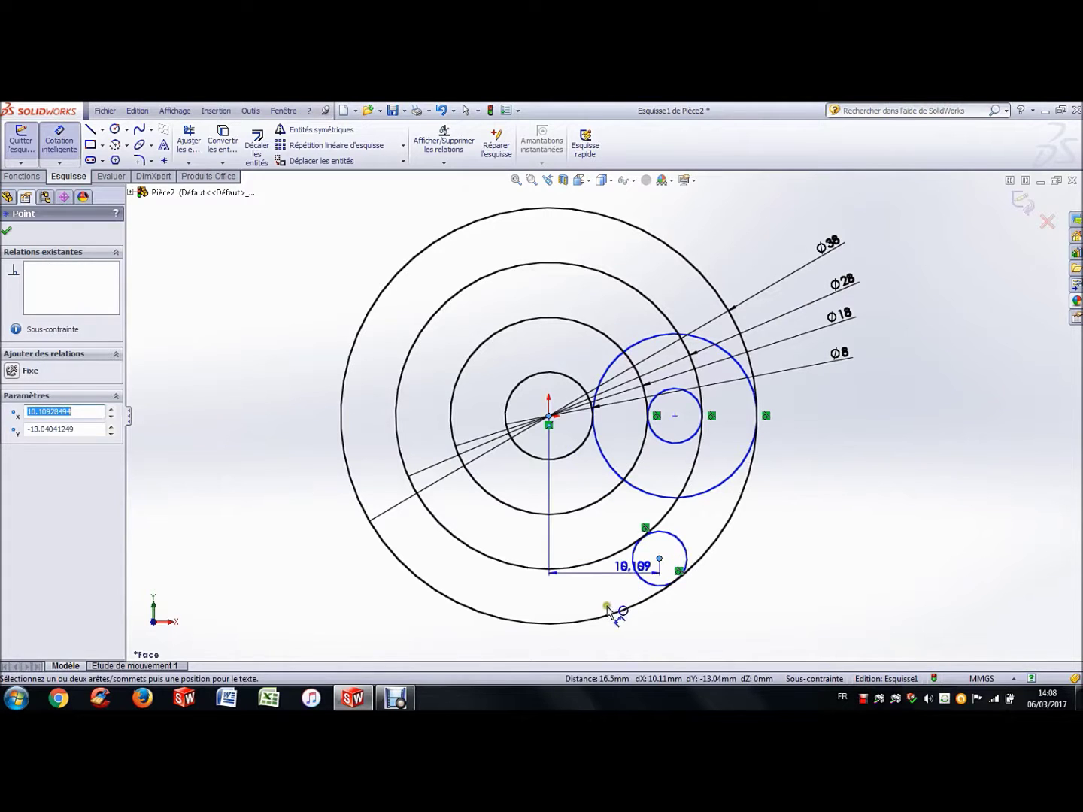
pyautogui.scroll(1, 611, 633)
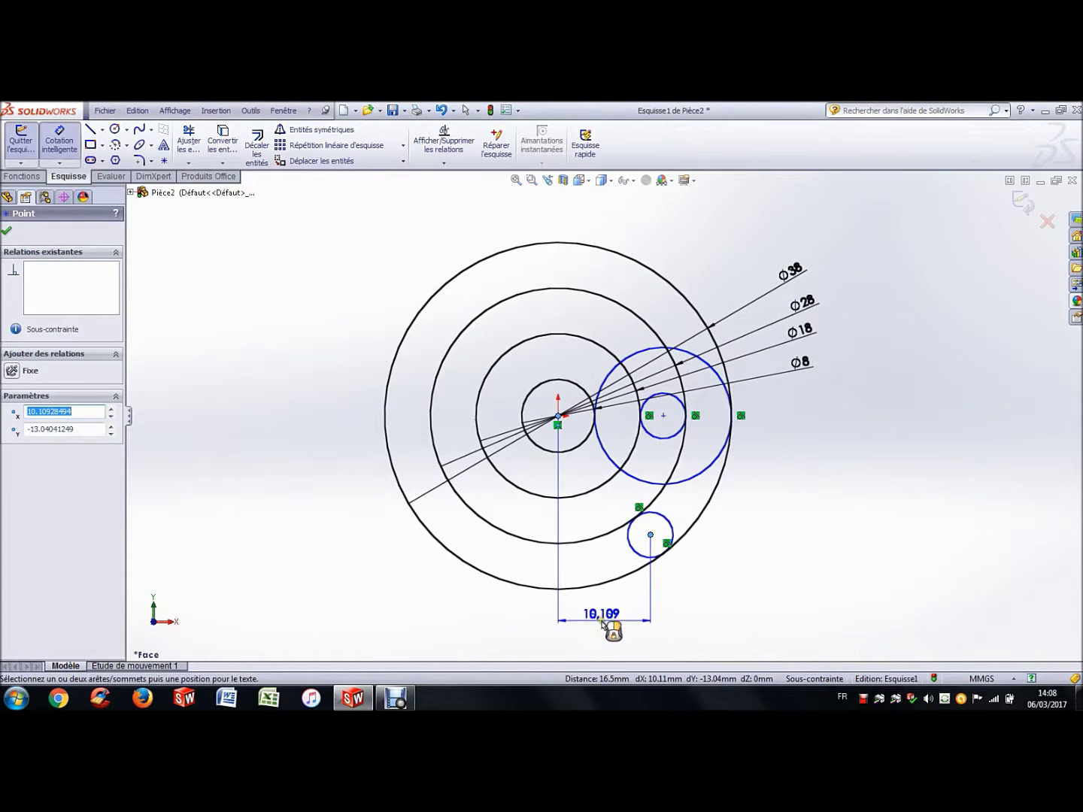
pyautogui.click(602, 622)
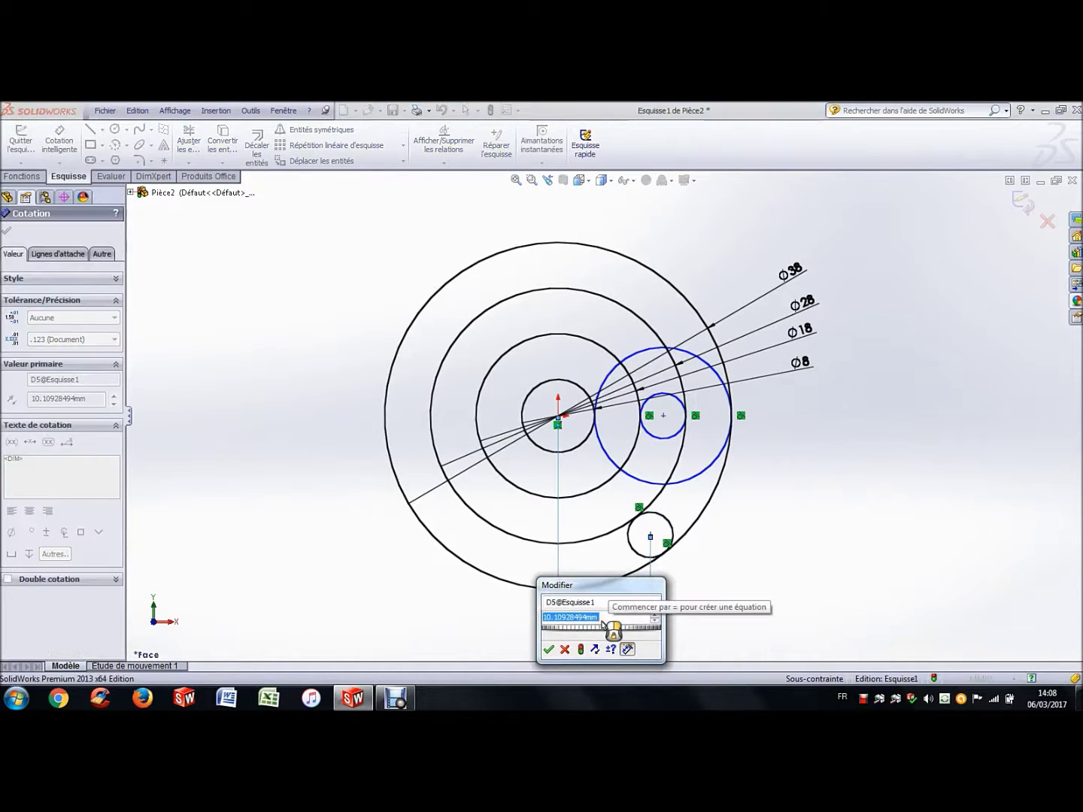
pyautogui.write('9')
pyautogui.press('Return')
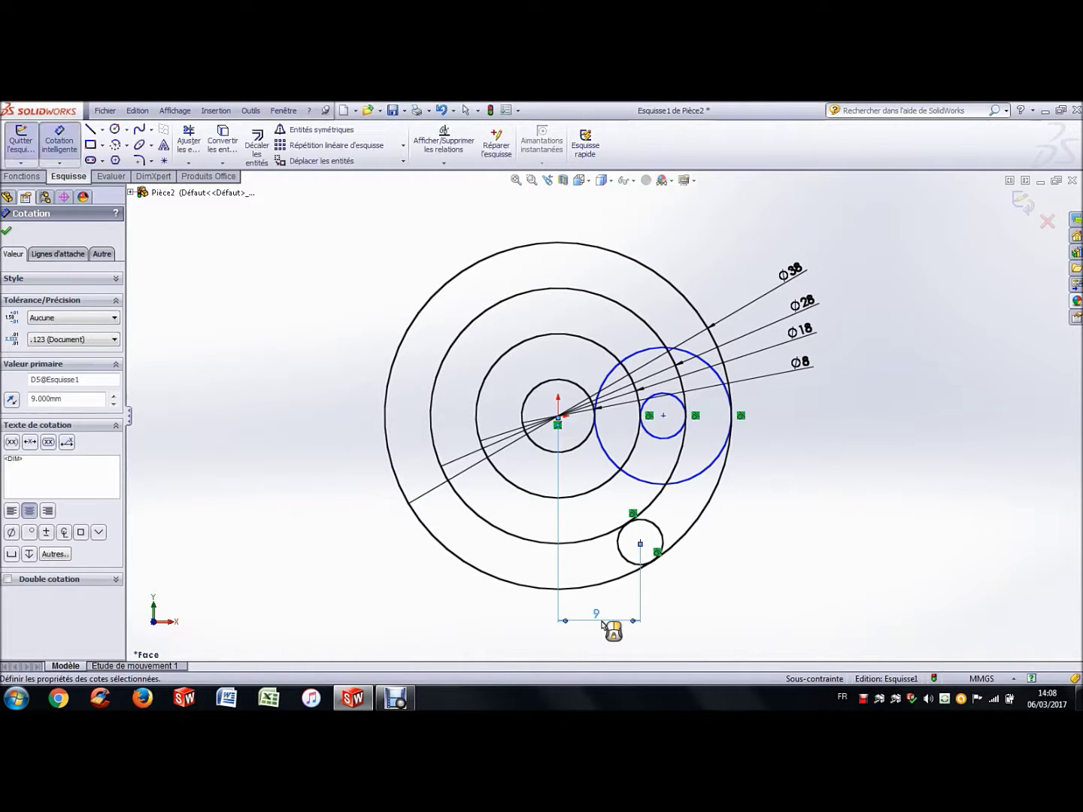
# Step: Trim the lower small circle's inner part and the 38 mm and 28 mm circle segments between it and the right-hand tangent circle
pyautogui.press('Escape')
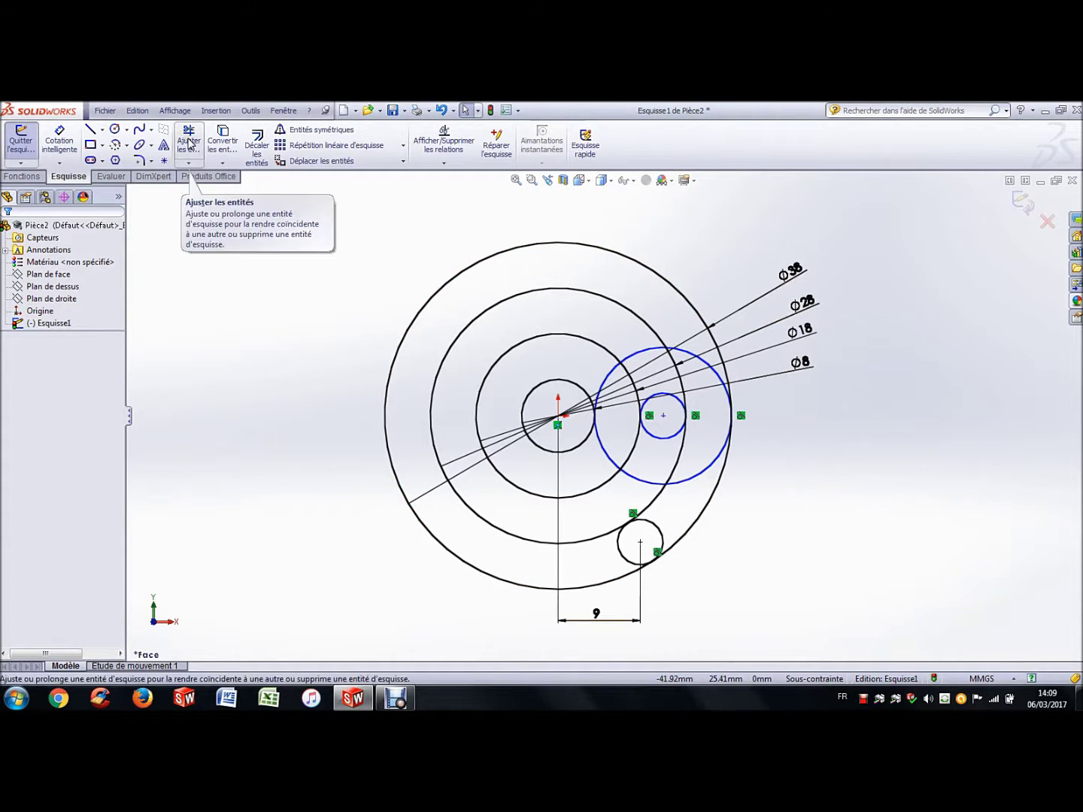
pyautogui.click(188, 141)
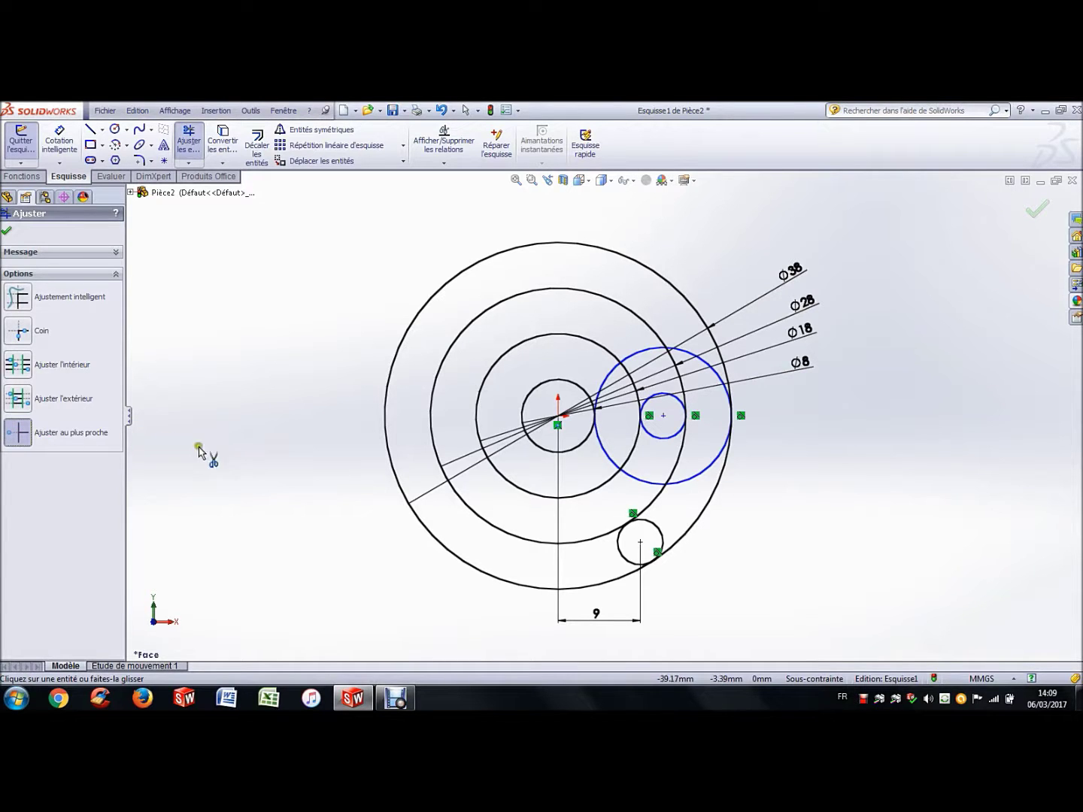
pyautogui.click(623, 557)
pyautogui.click(698, 519)
pyautogui.click(656, 506)
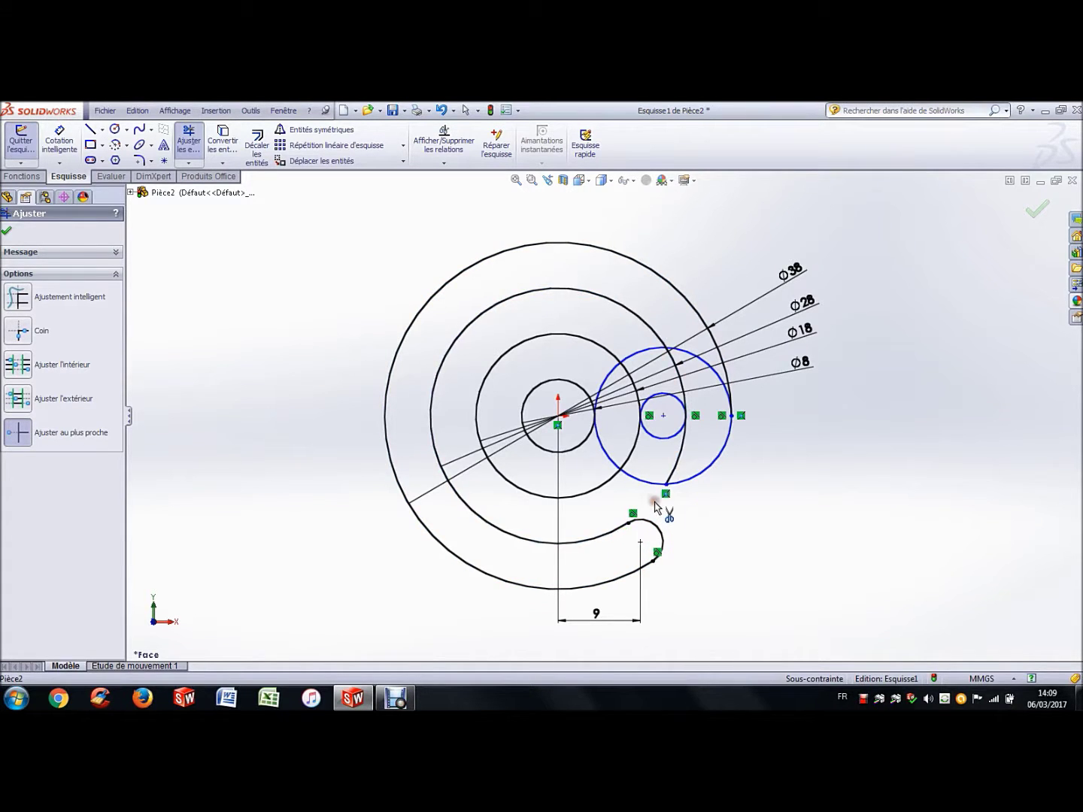
# Step: Trim the upper parts of both right-hand tangent circles and the leftover 28 mm and 18 mm segments to form a continuous hook outline
pyautogui.click(639, 351)
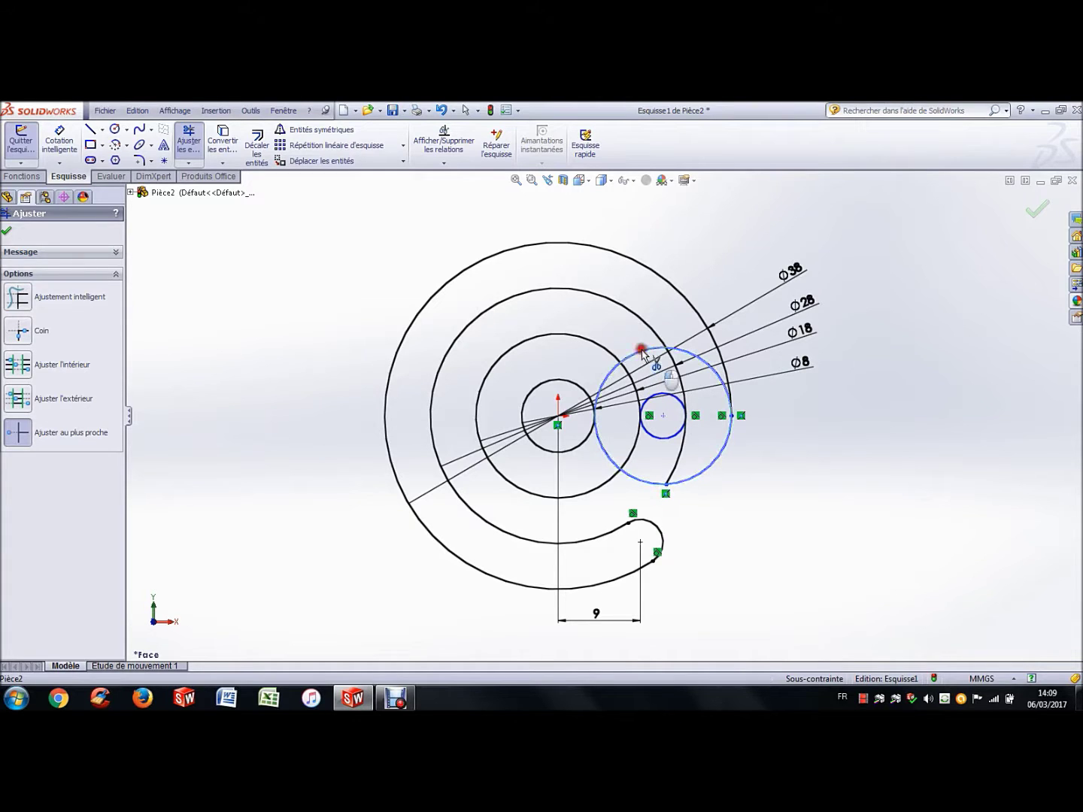
pyautogui.click(612, 374)
pyautogui.click(701, 363)
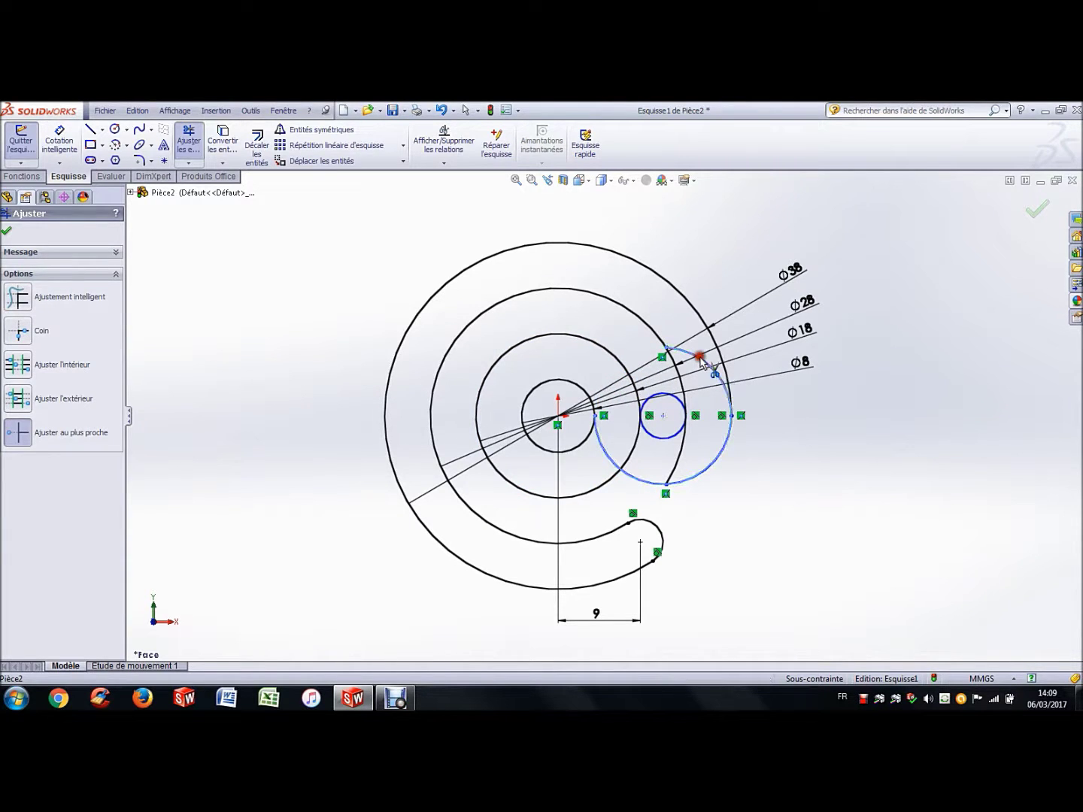
pyautogui.click(680, 454)
pyautogui.click(633, 451)
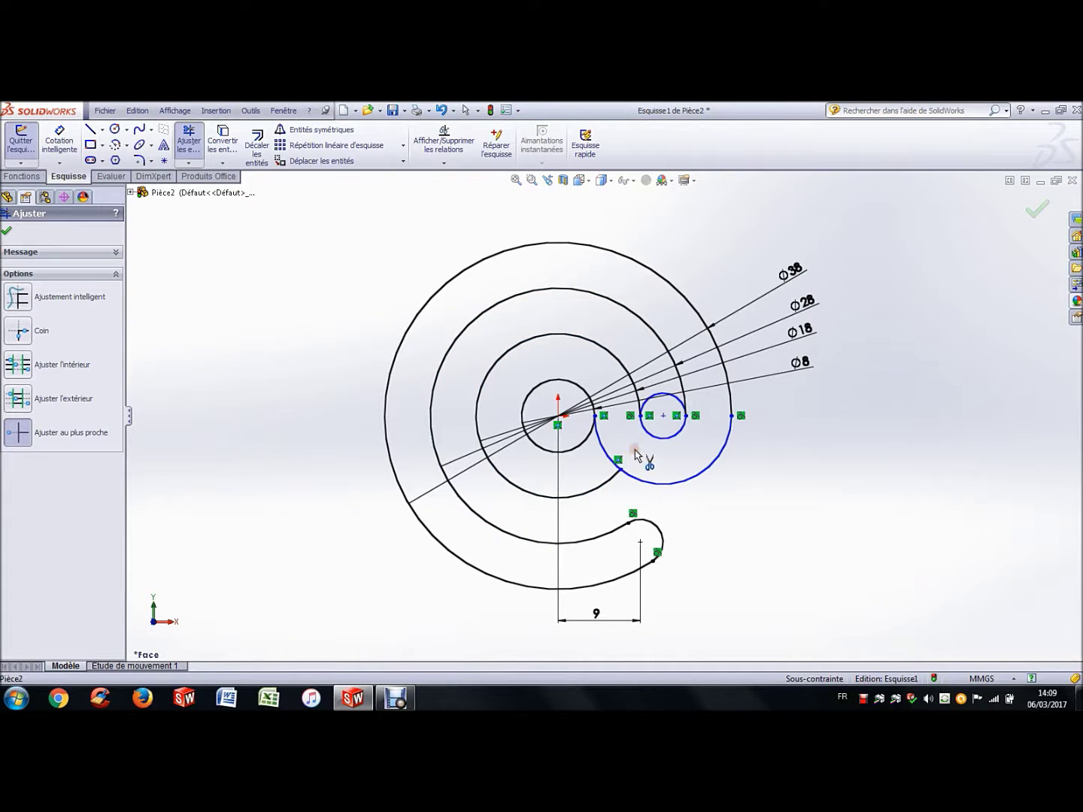
pyautogui.click(603, 447)
pyautogui.click(668, 397)
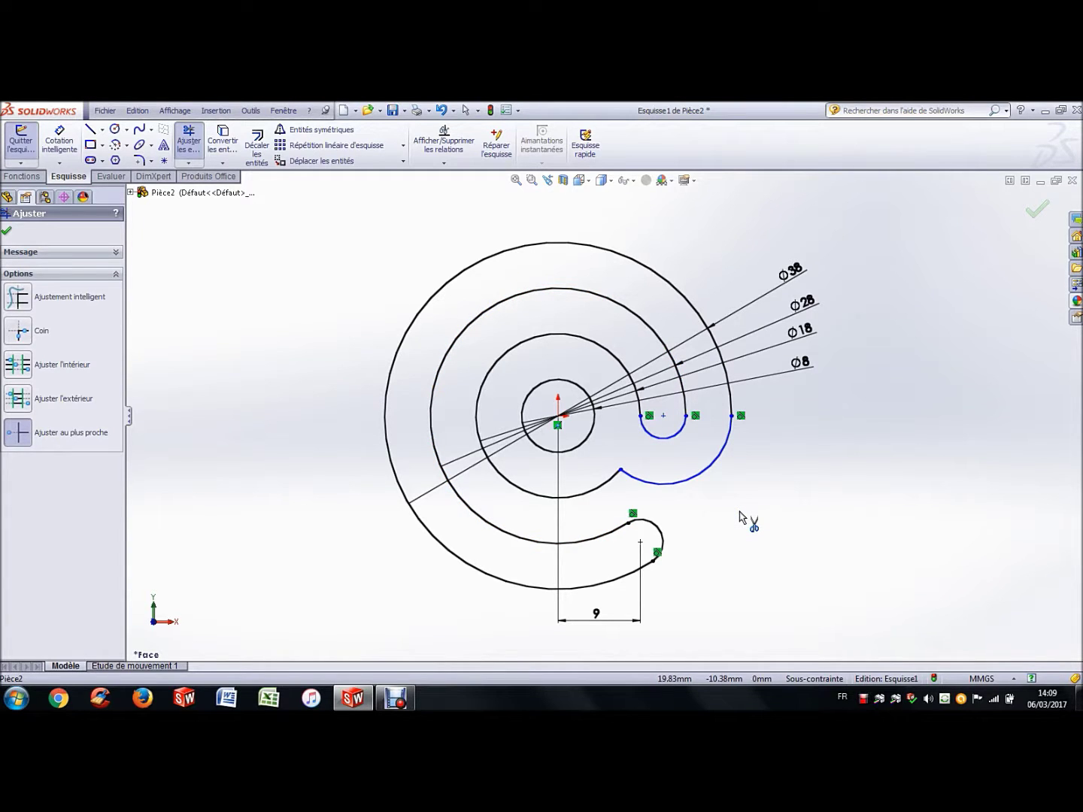
pyautogui.press('Escape')
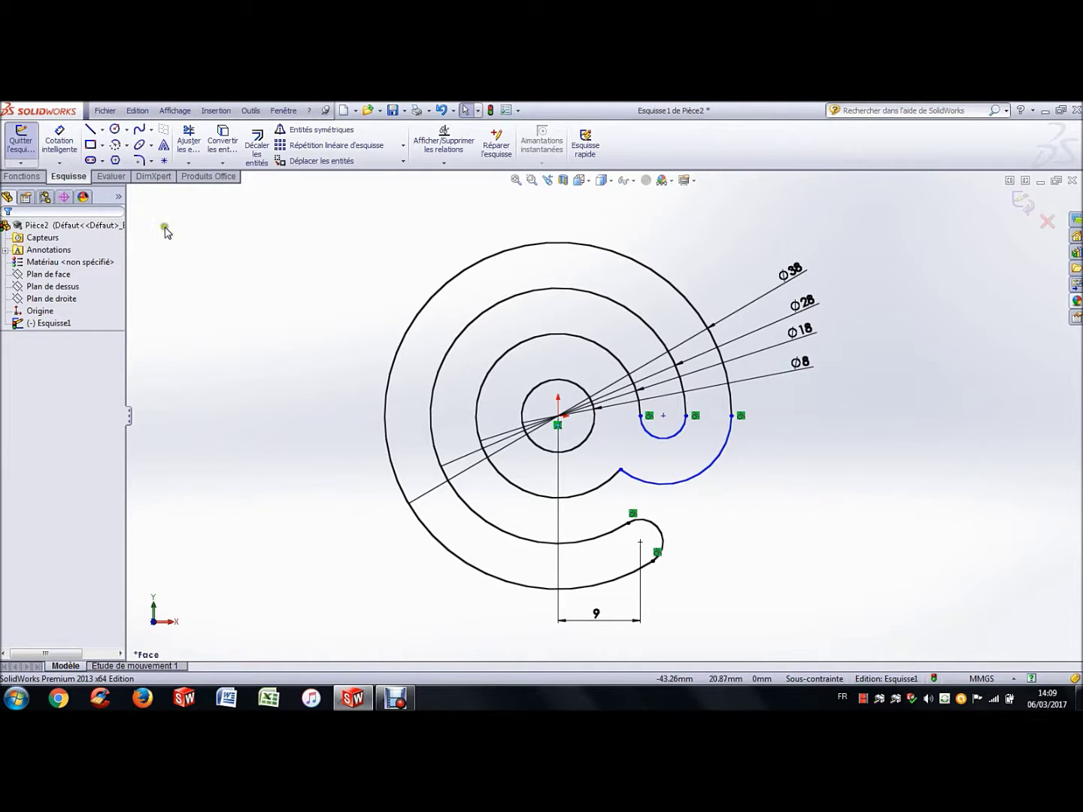
# Step: Add an 8 mm sketch fillet at the corner between the 18 mm arc and the large right-hand tangent arc
pyautogui.click(140, 161)
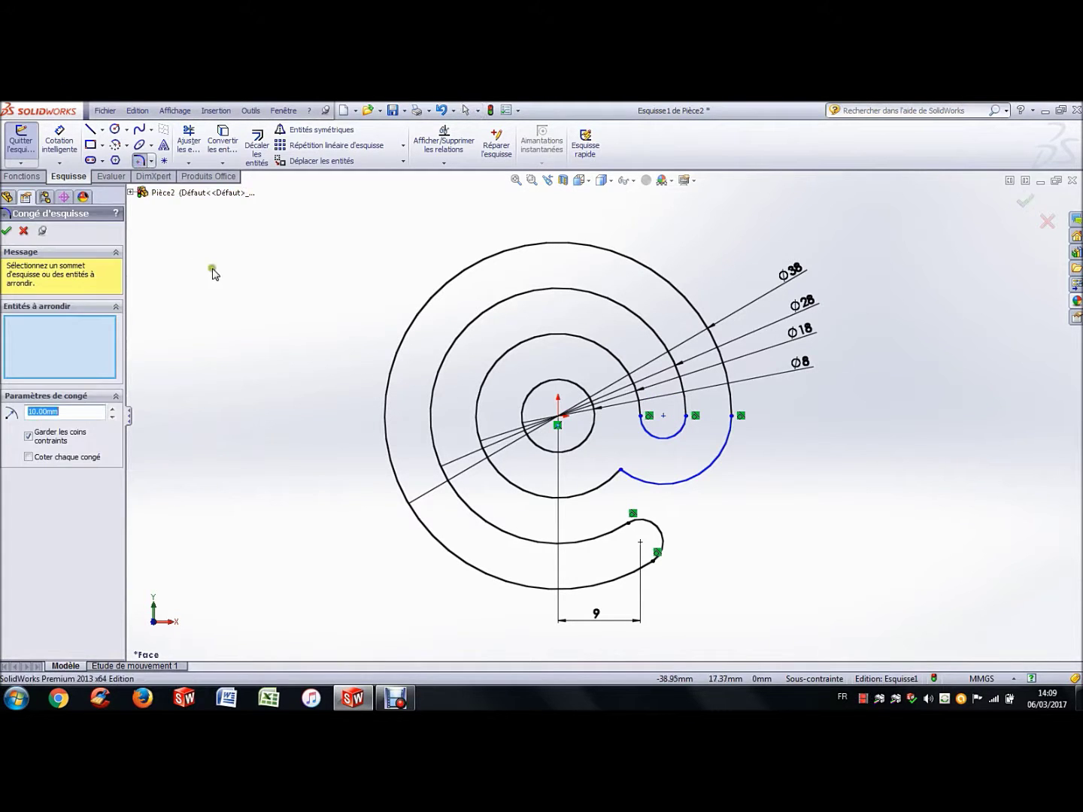
pyautogui.click(621, 473)
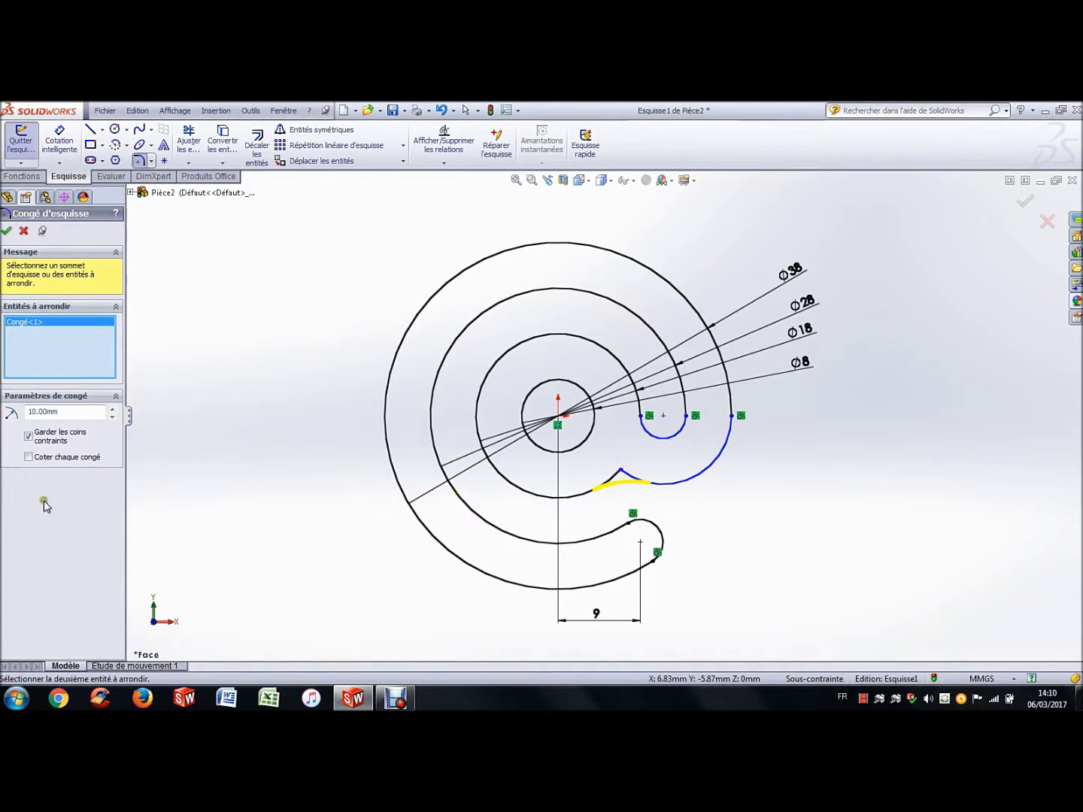
pyautogui.moveTo(69, 413); pyautogui.dragTo(27, 413)
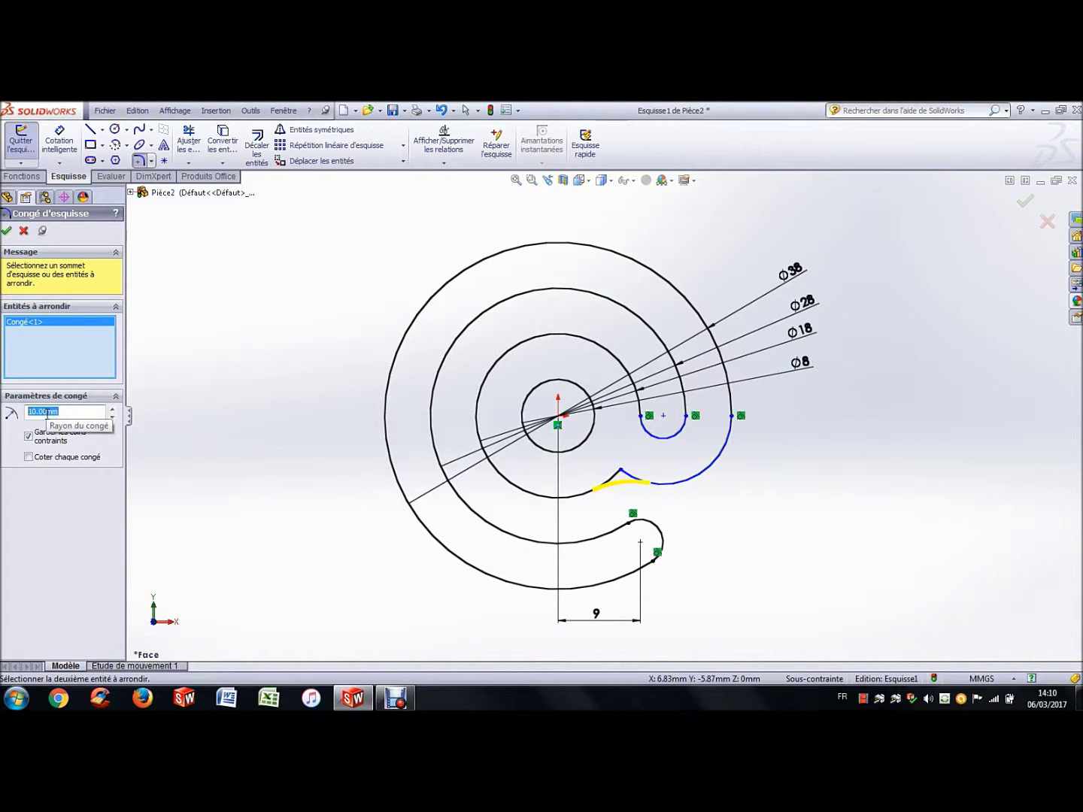
pyautogui.write('8')
pyautogui.press('Return')
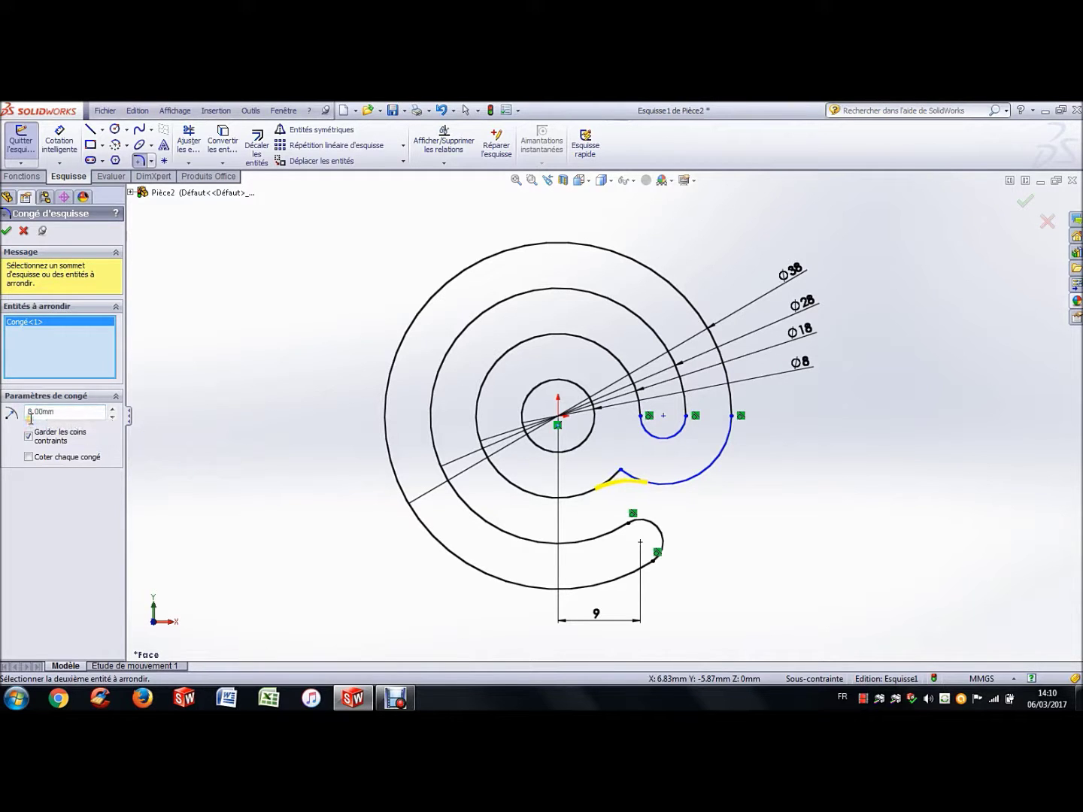
pyautogui.click(7, 231)
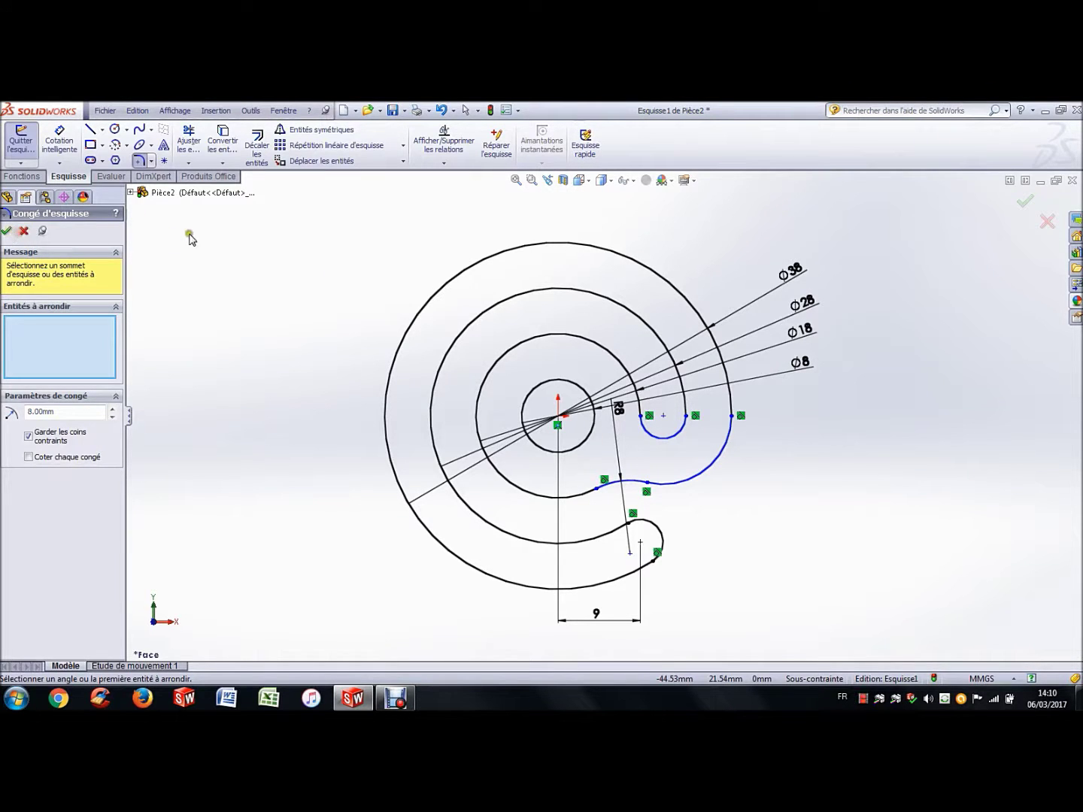
pyautogui.press('Escape')
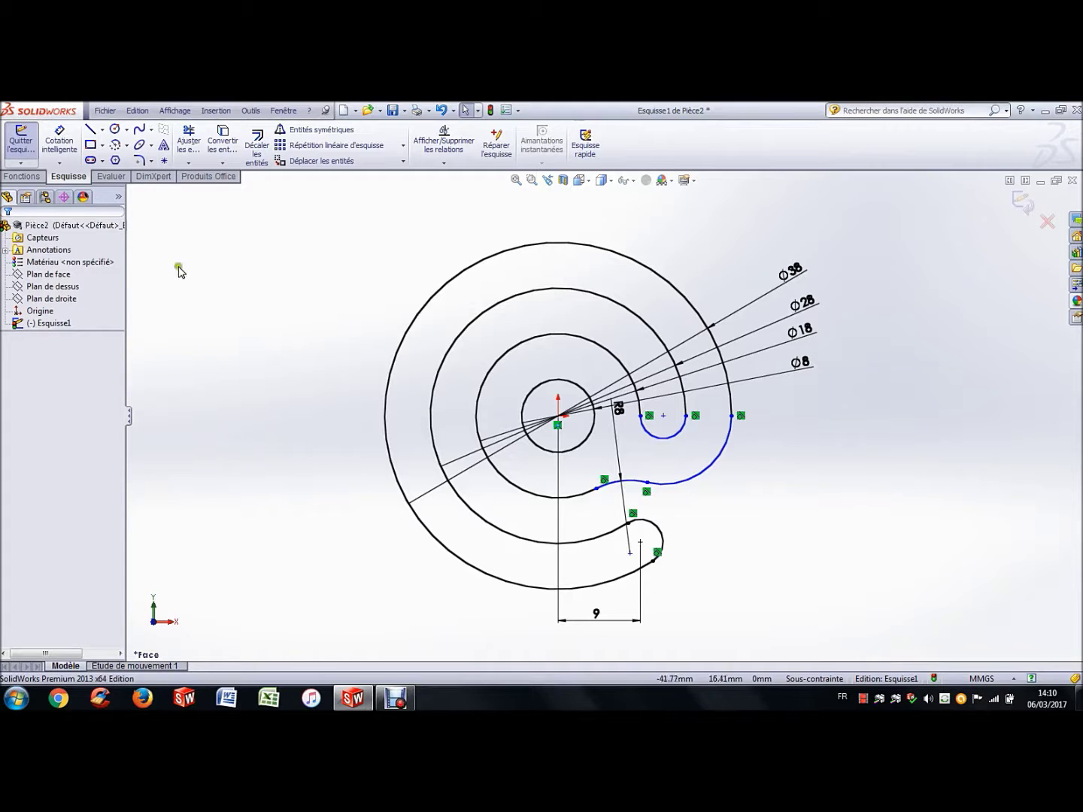
# Step: Extrude the trimmed profile as a blind boss 4 mm deep
pyautogui.click(21, 178)
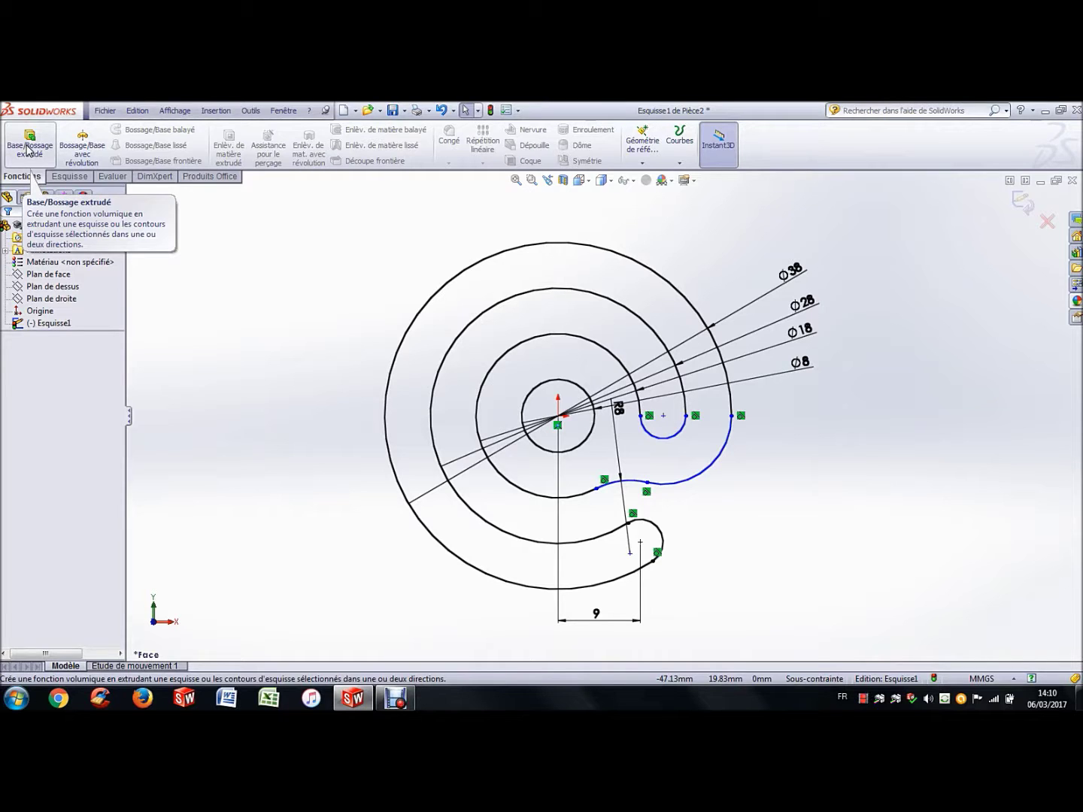
pyautogui.click(29, 148)
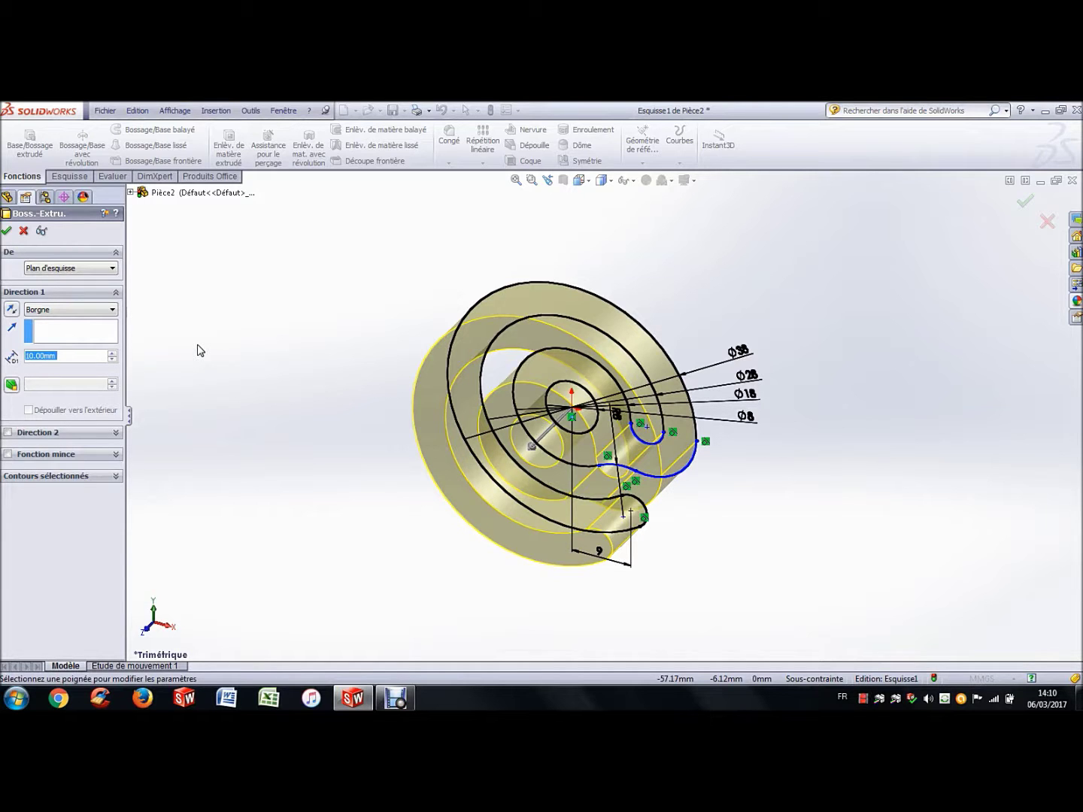
pyautogui.write('4')
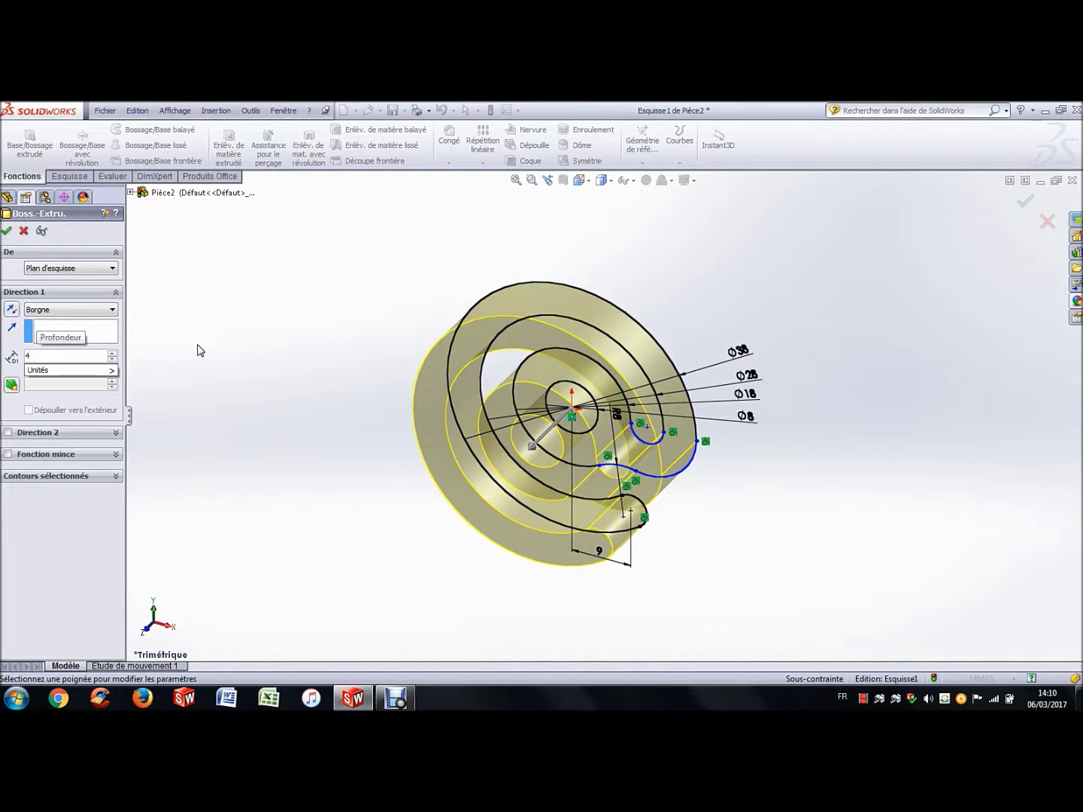
pyautogui.press('Return')
pyautogui.click(11, 234)
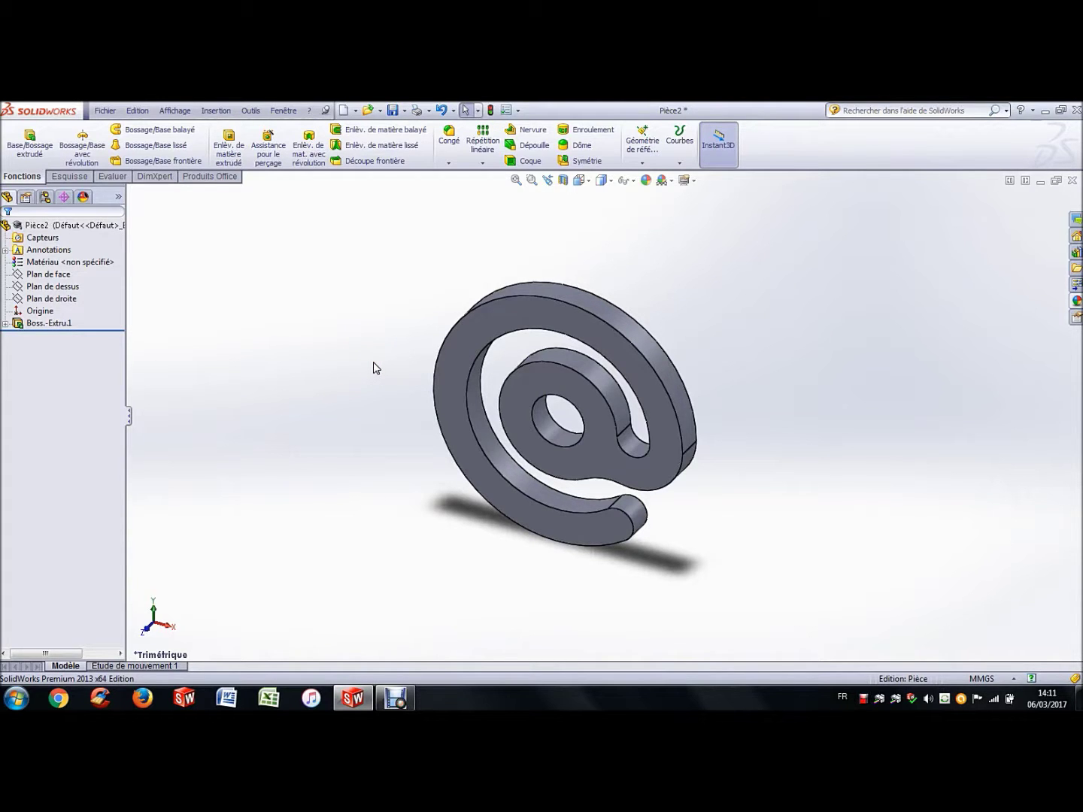
# Step: Round the edges of the part's front face with a constant-radius 2.5 mm fillet
pyautogui.click(449, 144)
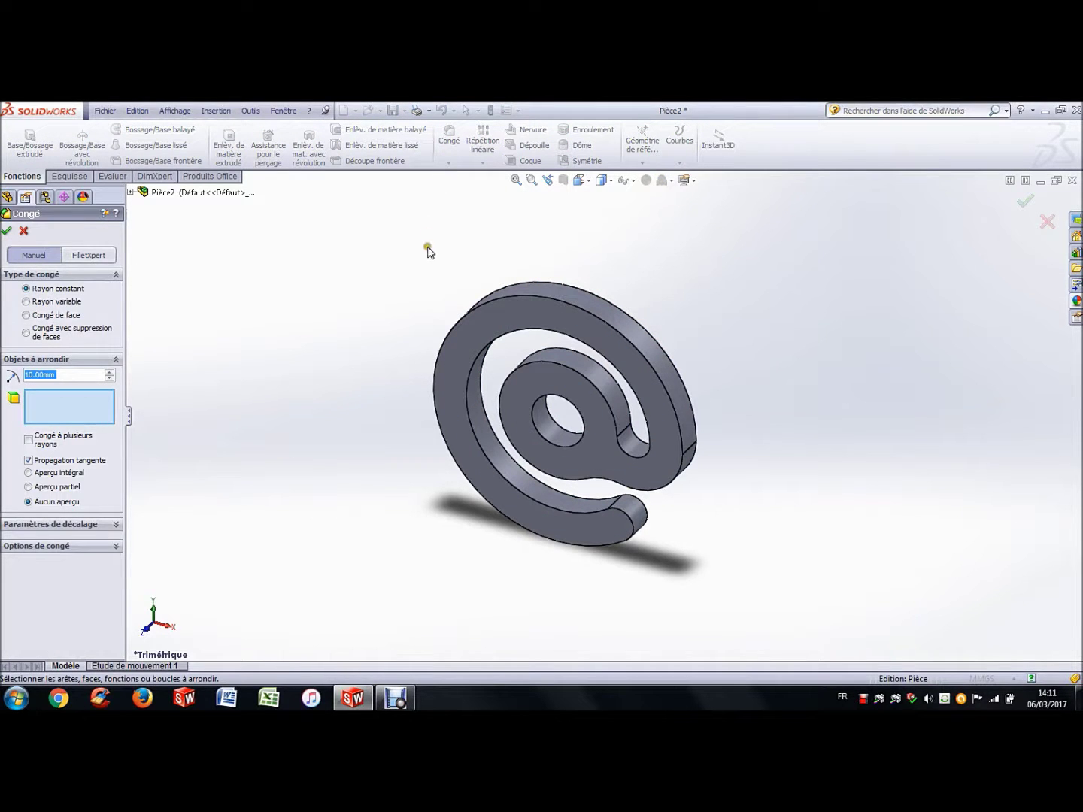
pyautogui.click(500, 317)
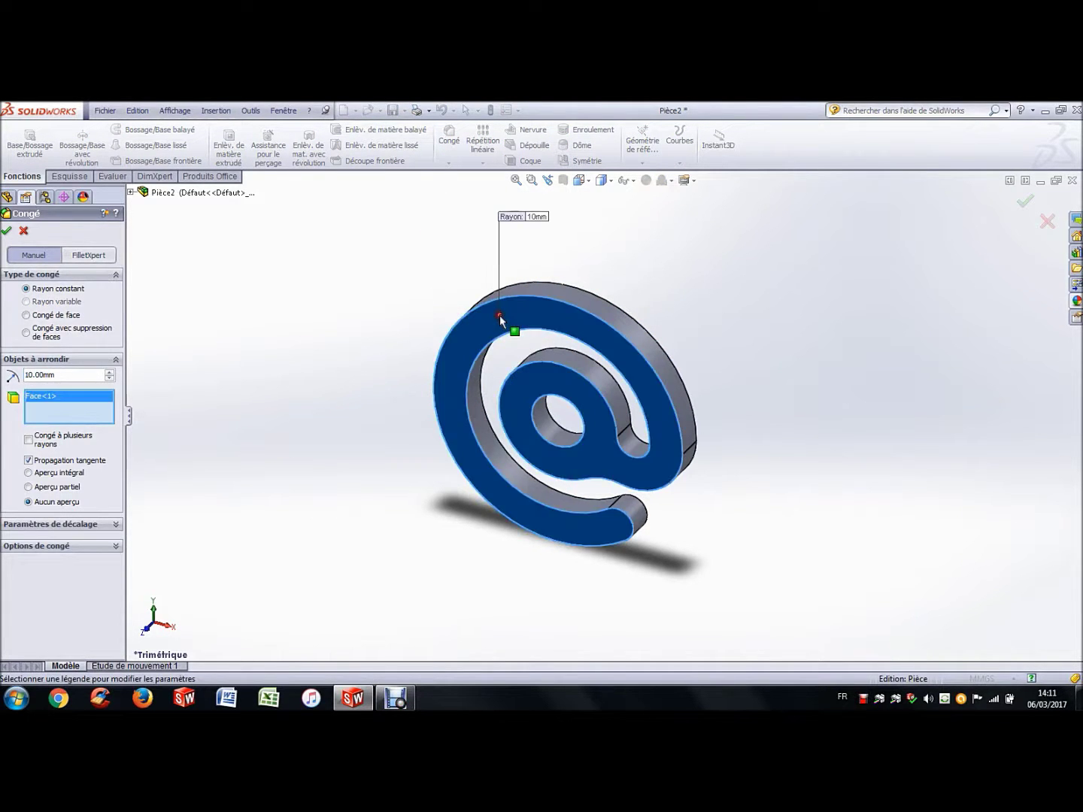
pyautogui.moveTo(75, 379); pyautogui.dragTo(8, 376)
pyautogui.write('2.5')
pyautogui.press('Return')
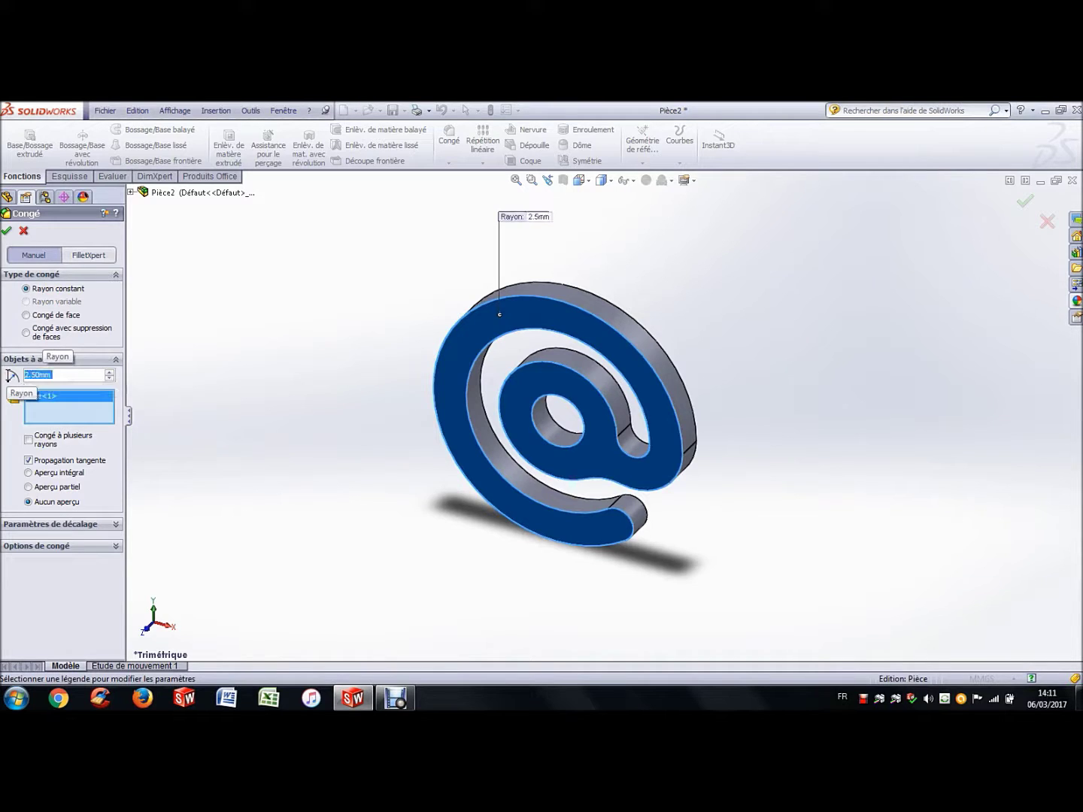
pyautogui.click(6, 231)
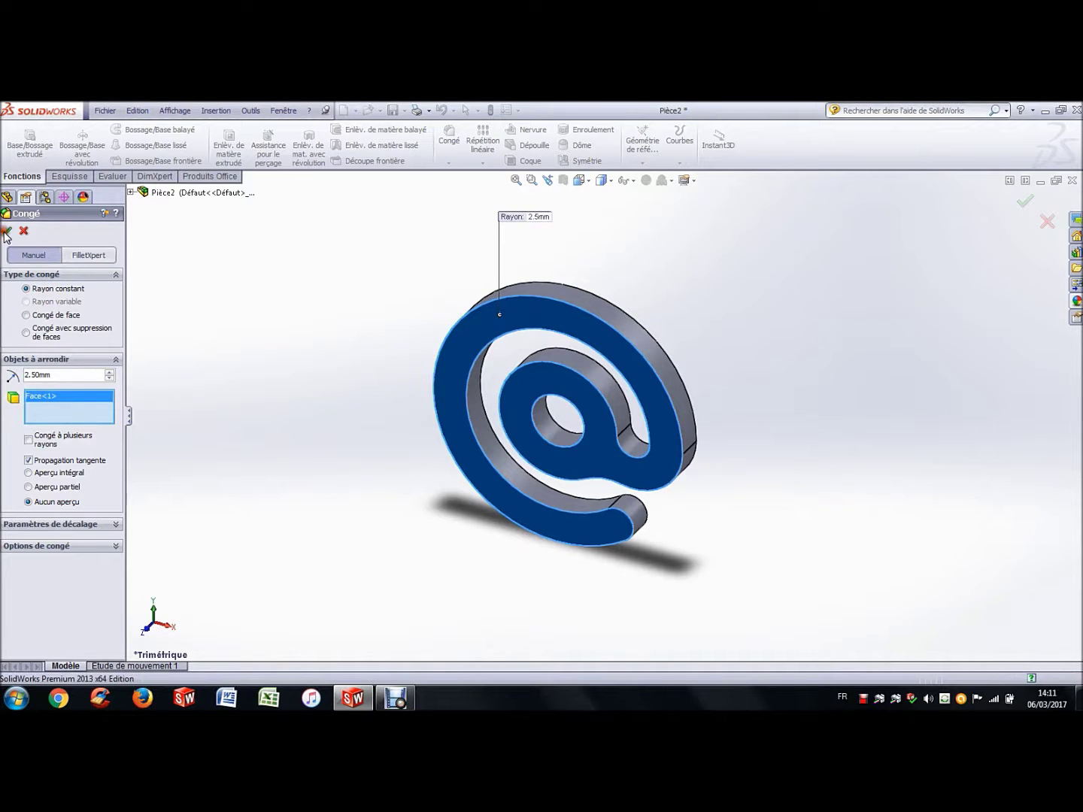
pyautogui.click(367, 293)
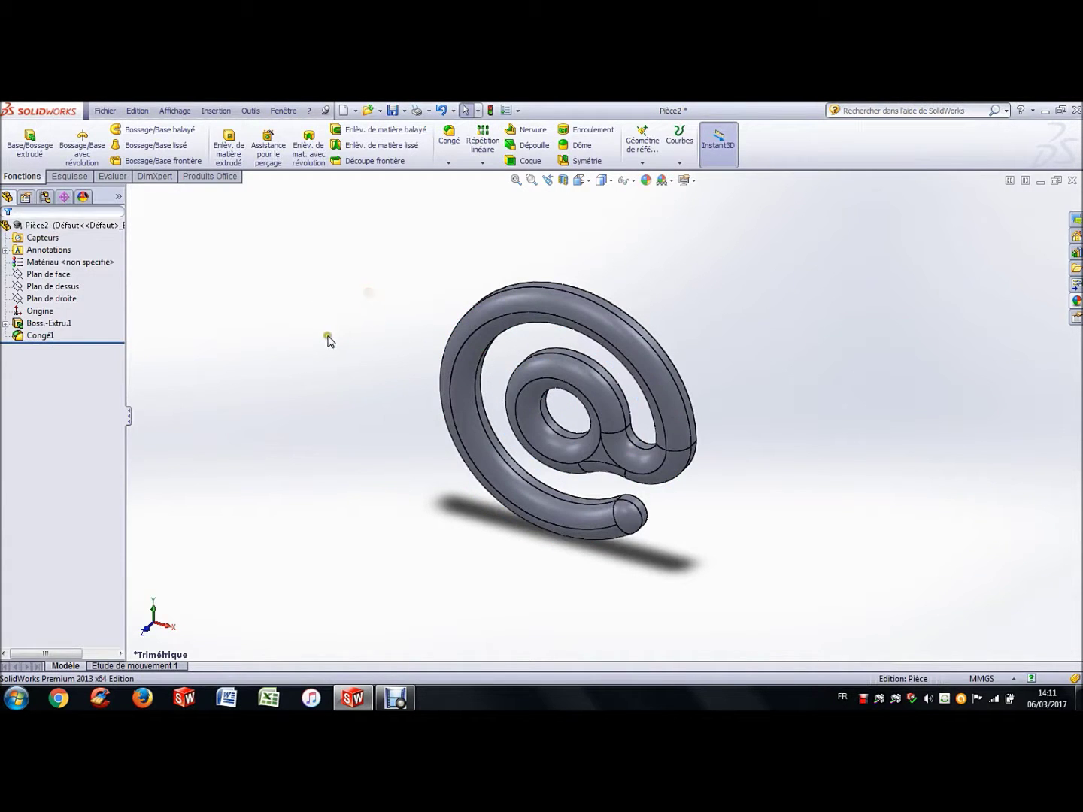
# Step: Examine the filleted part from several angles, including the upper edge of its outer ring
pyautogui.press('Right')
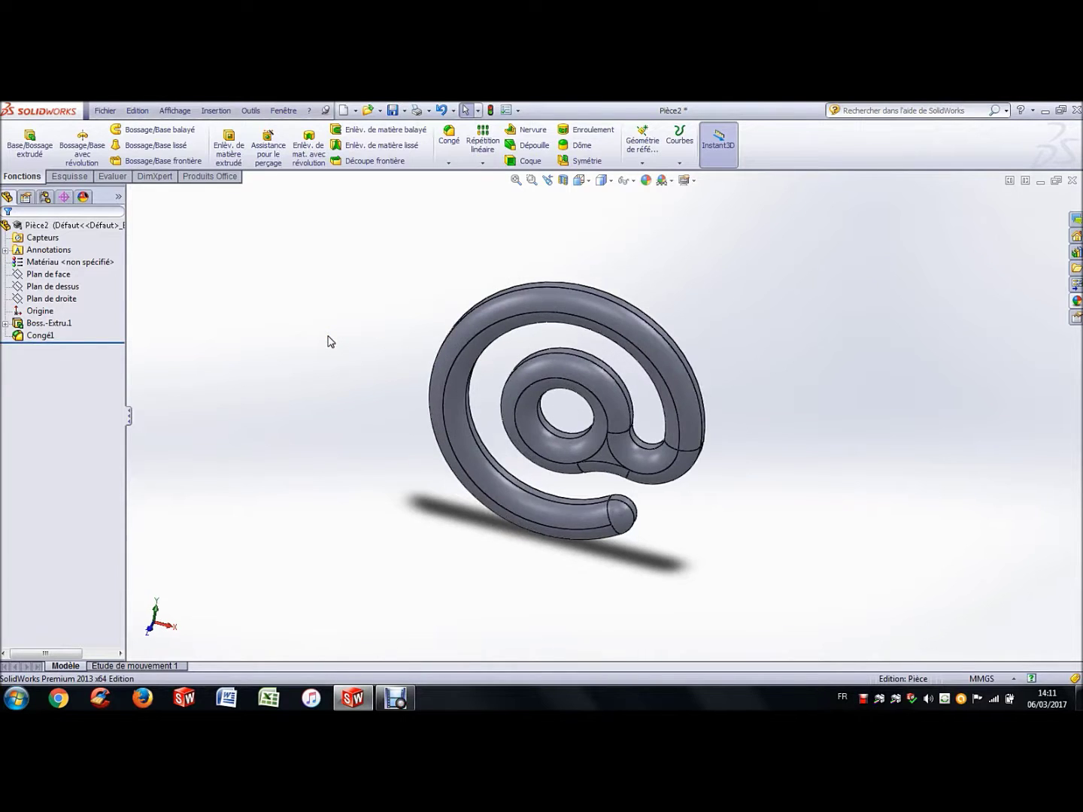
pyautogui.press('Right')
pyautogui.press('Right')
pyautogui.press('Right')
pyautogui.press('Right')
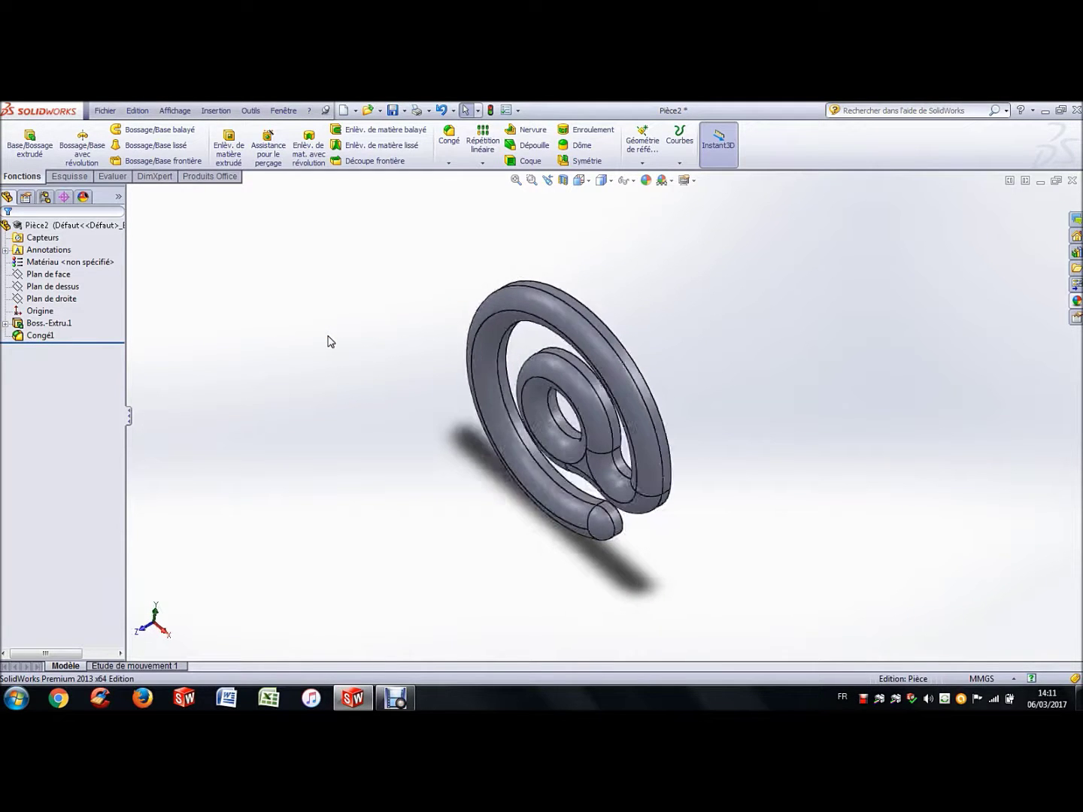
pyautogui.press('Right')
pyautogui.press('Up')
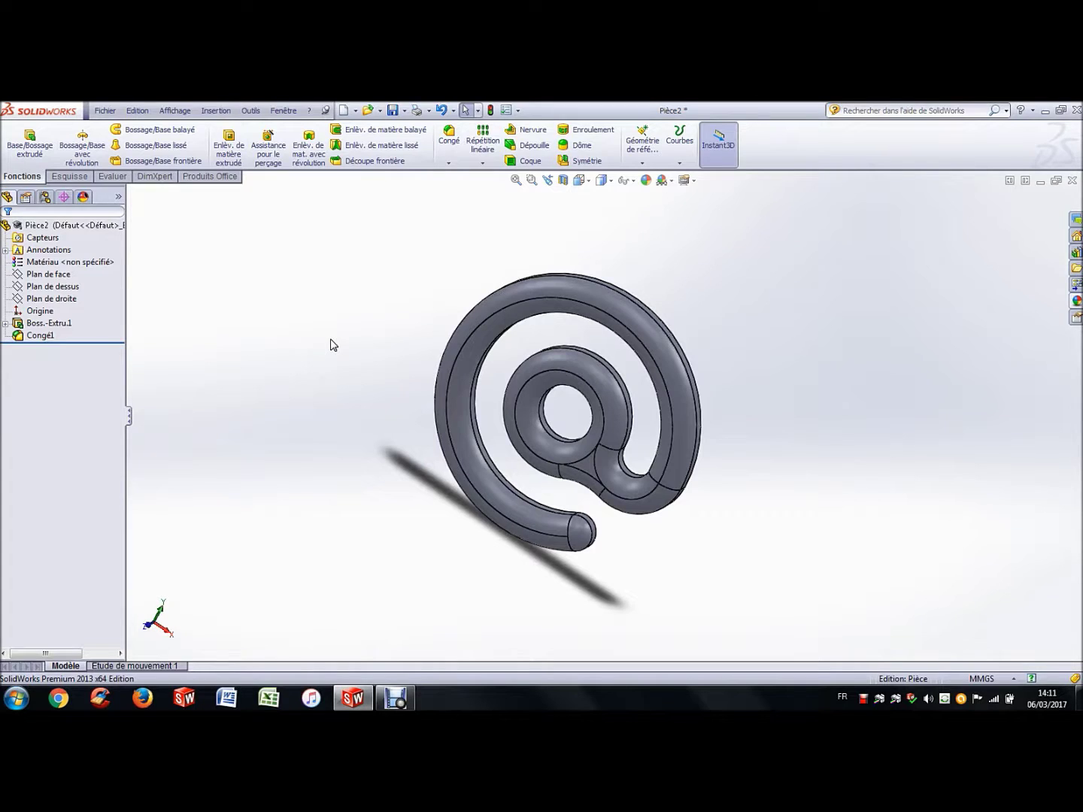
pyautogui.click(589, 274)
pyautogui.click(306, 337)
# Step: Reopen the base extrusion's sketch for editing and show it in the front view
pyautogui.click(44, 323)
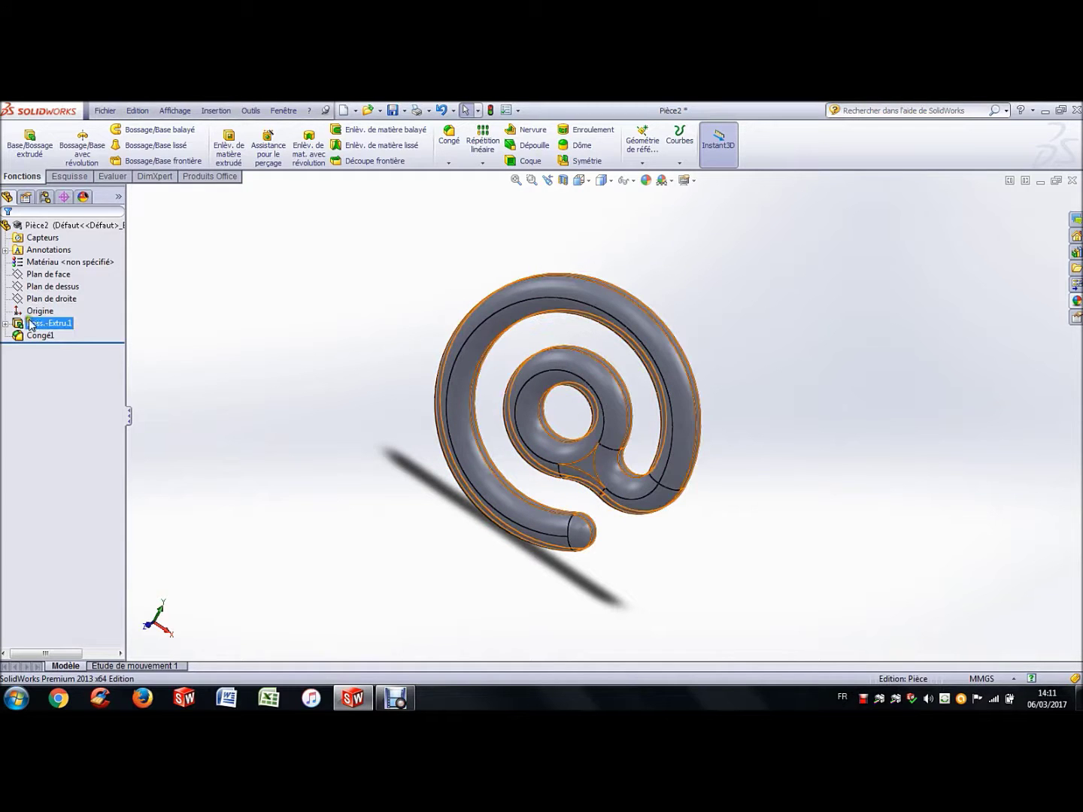
pyautogui.rightClick(44, 328)
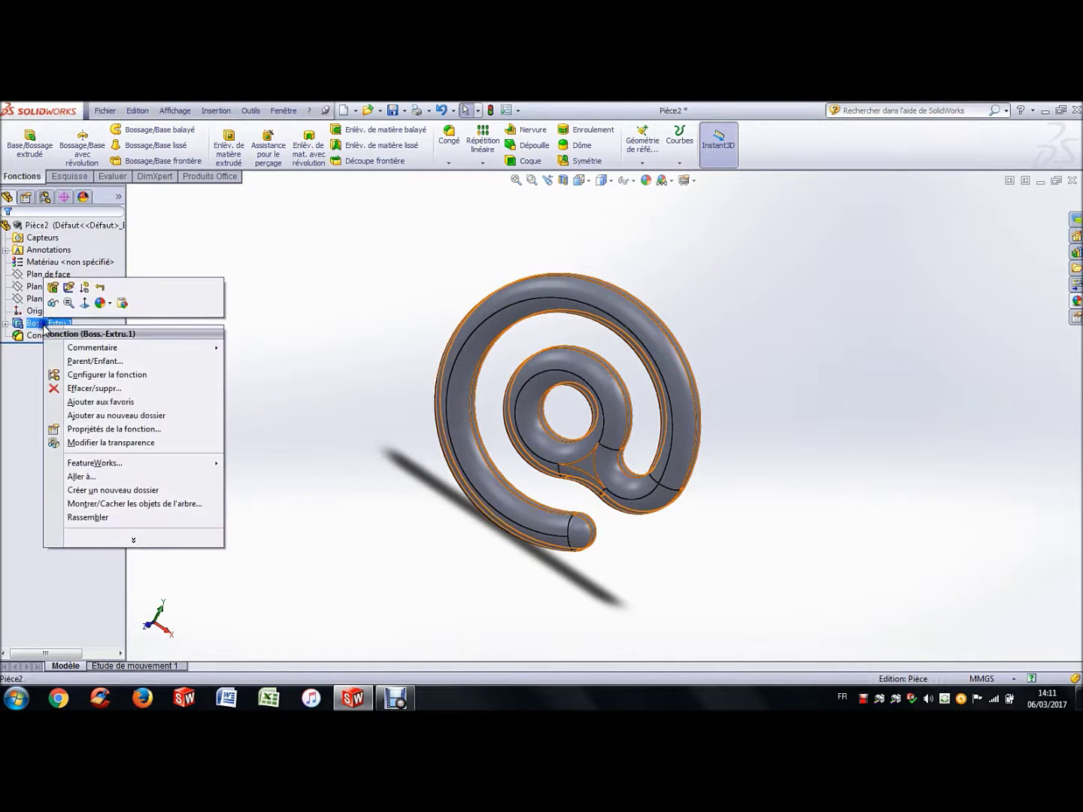
pyautogui.click(69, 288)
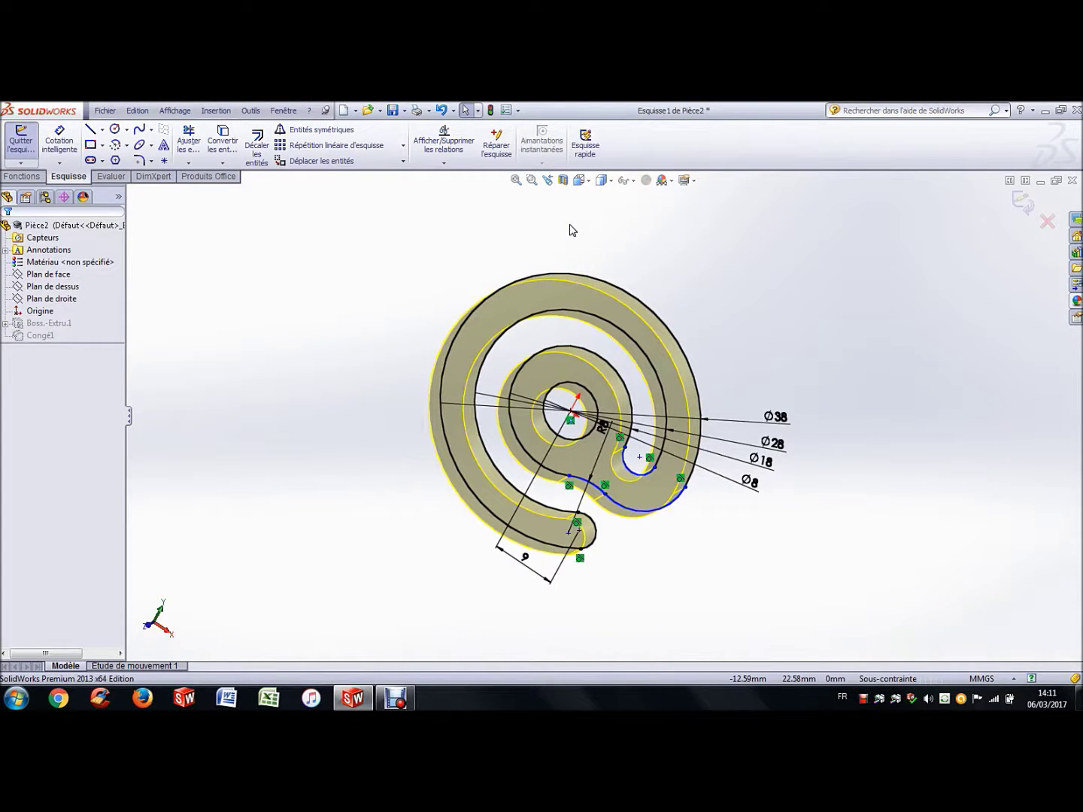
pyautogui.click(582, 183)
pyautogui.click(649, 253)
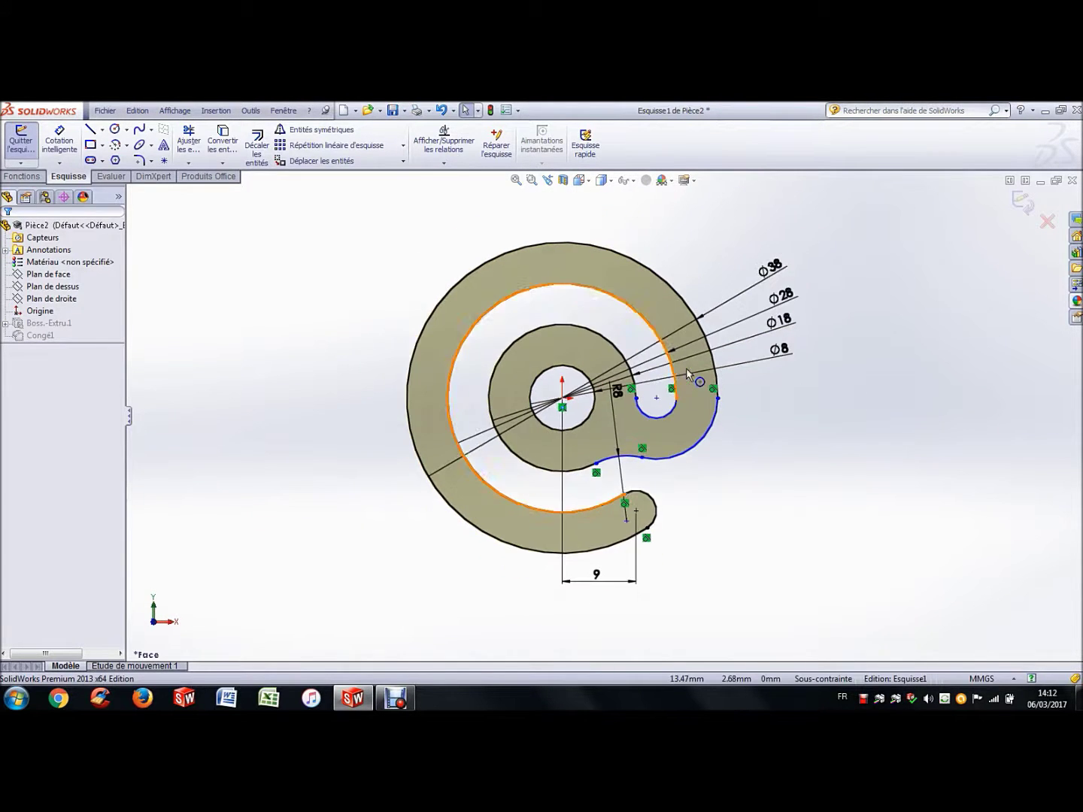
# Step: Sketch a circle of about 6.8 mm radius centred on the ring's upper band, about 16.7 mm directly above the origin
pyautogui.scroll(-1, 557, 258)
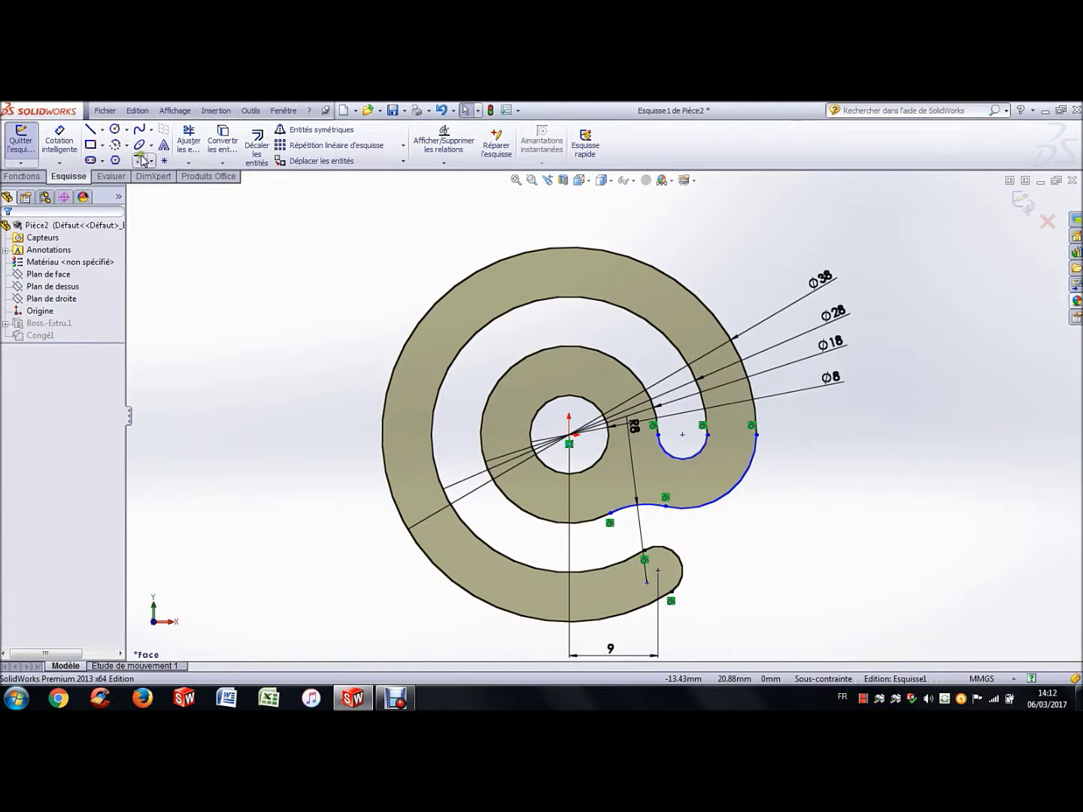
pyautogui.click(113, 130)
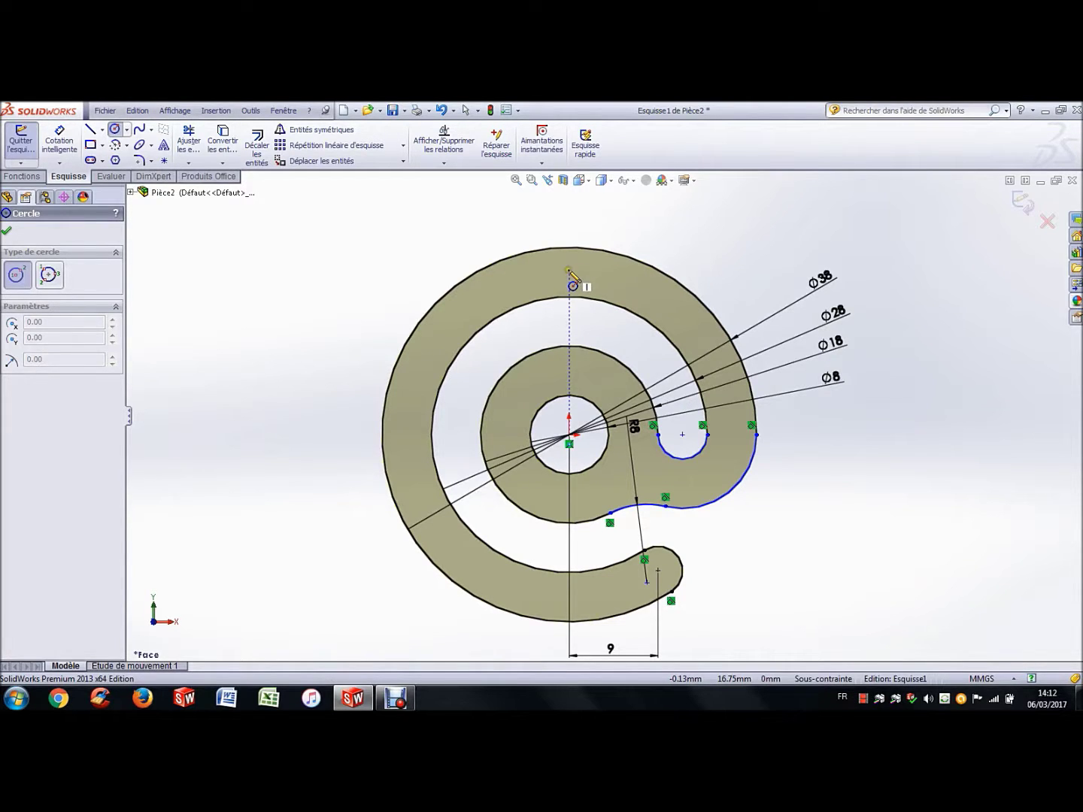
pyautogui.click(570, 270)
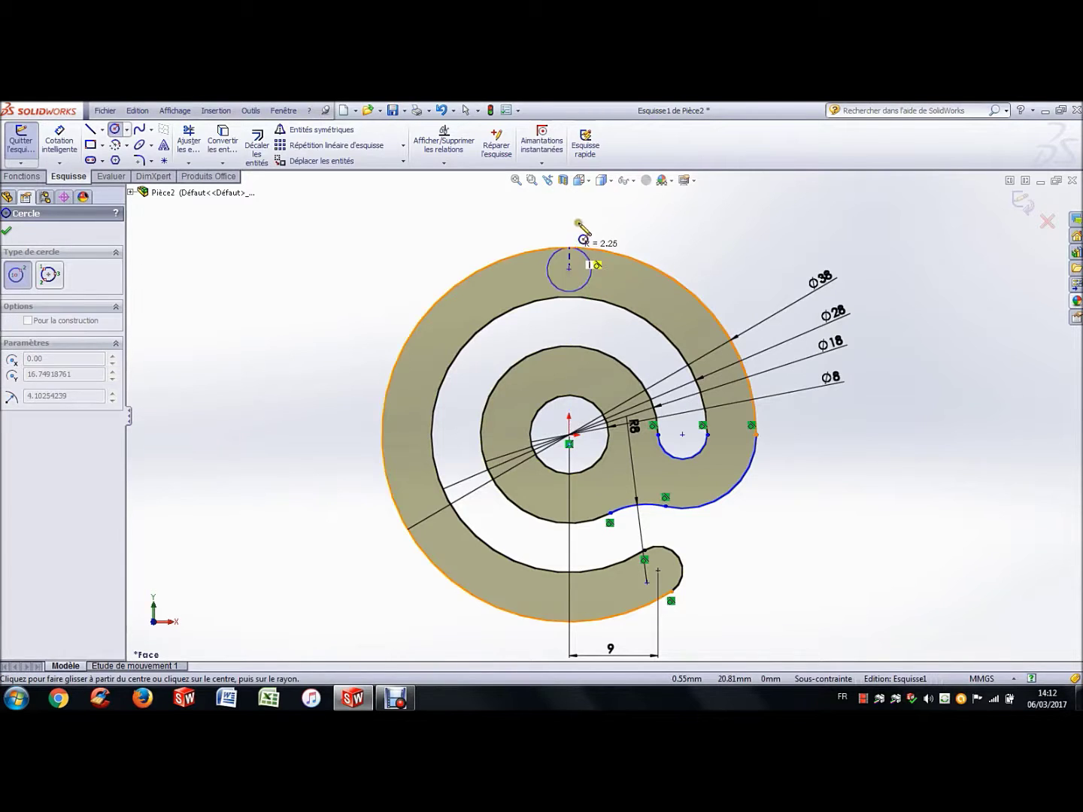
pyautogui.click(587, 206)
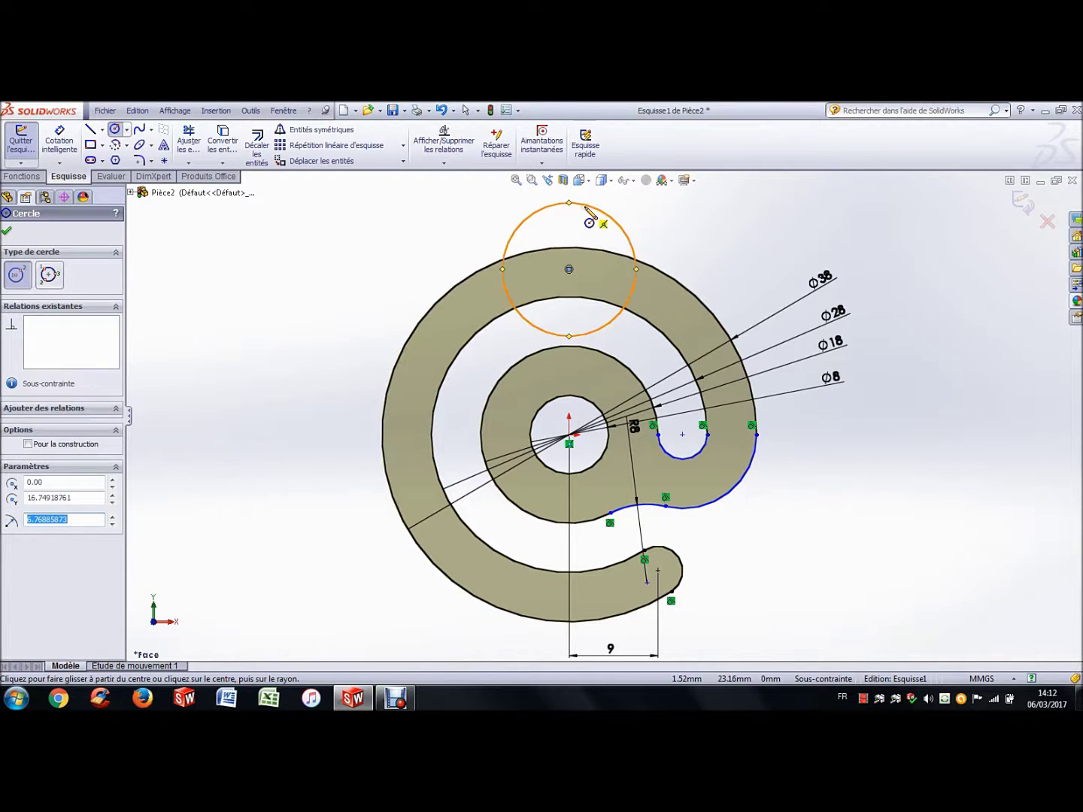
pyautogui.press('Escape')
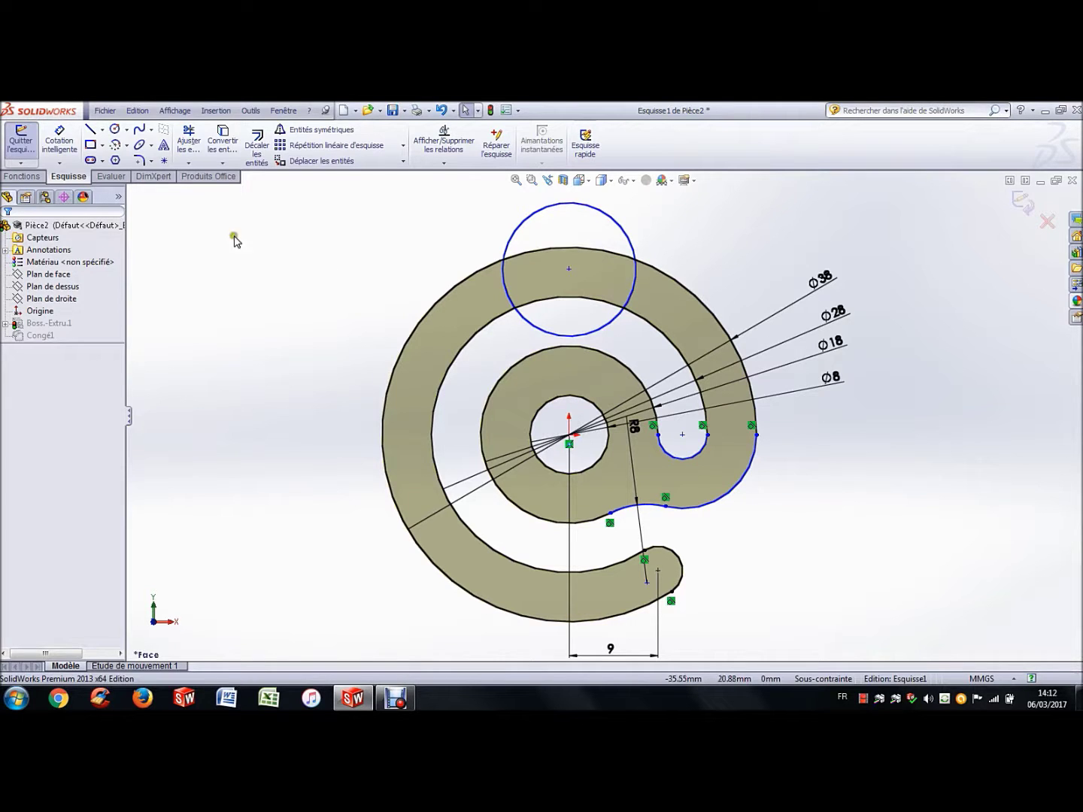
# Step: Dimension the vertical distance from the origin to the new top circle's centre and set it to 17 mm
pyautogui.click(59, 140)
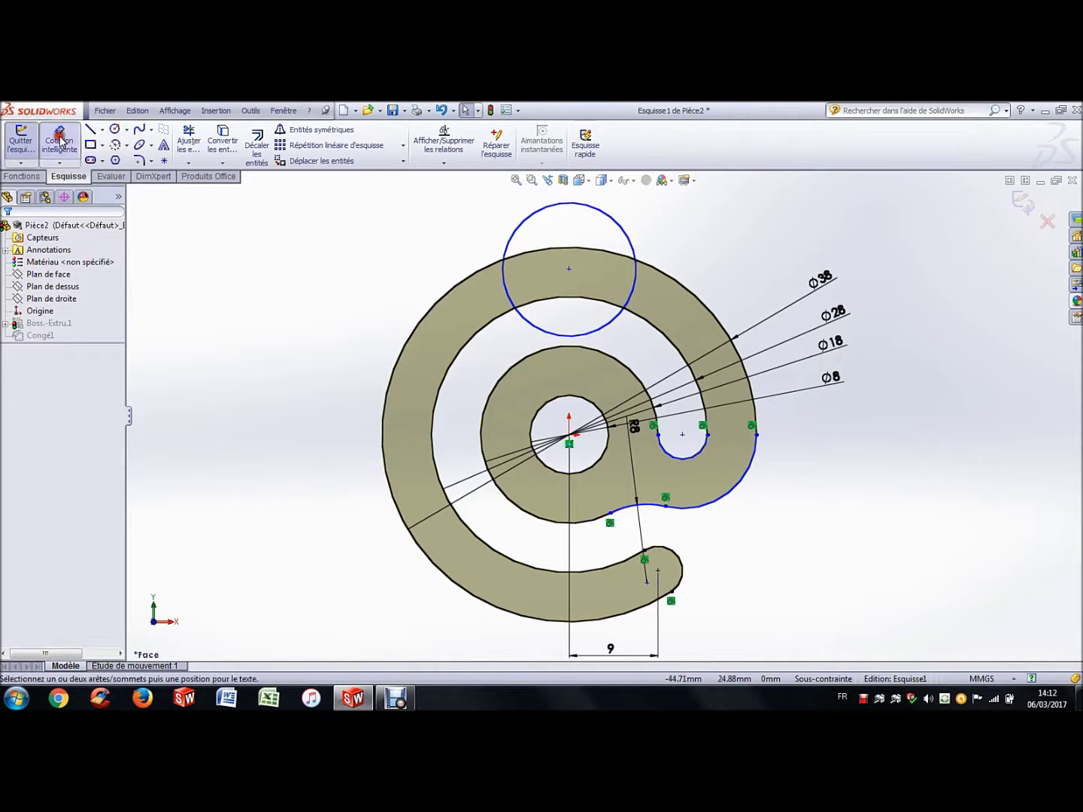
pyautogui.click(570, 437)
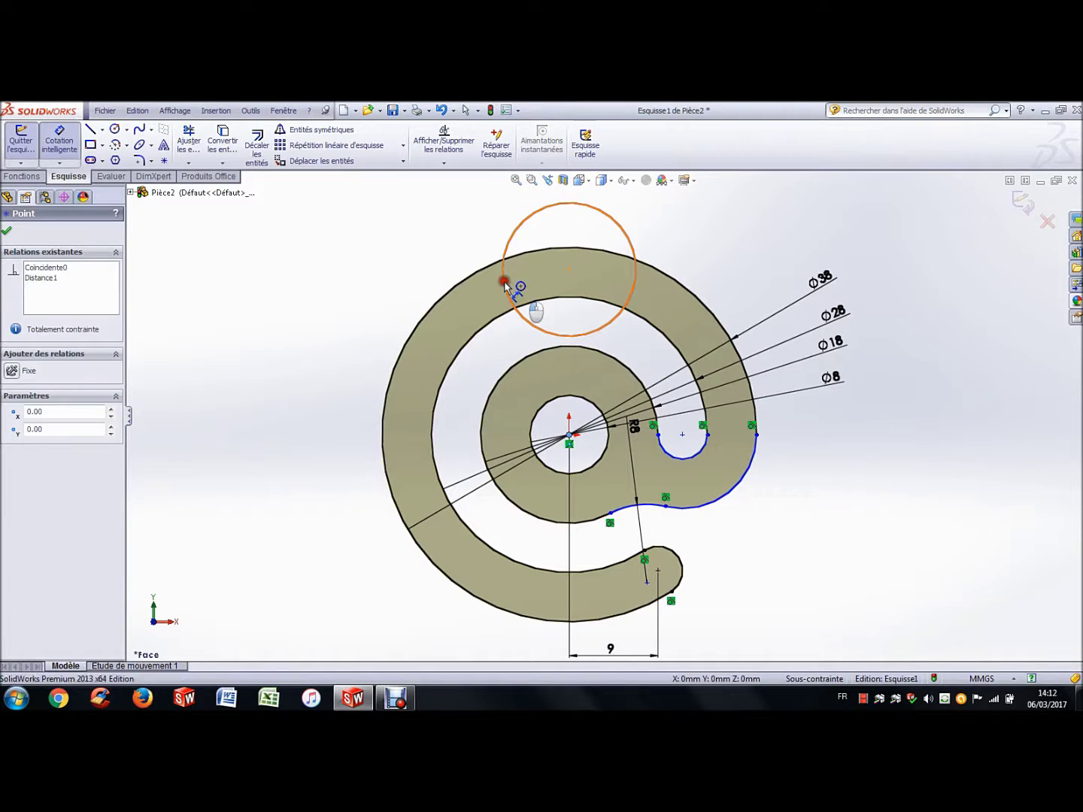
pyautogui.click(519, 307)
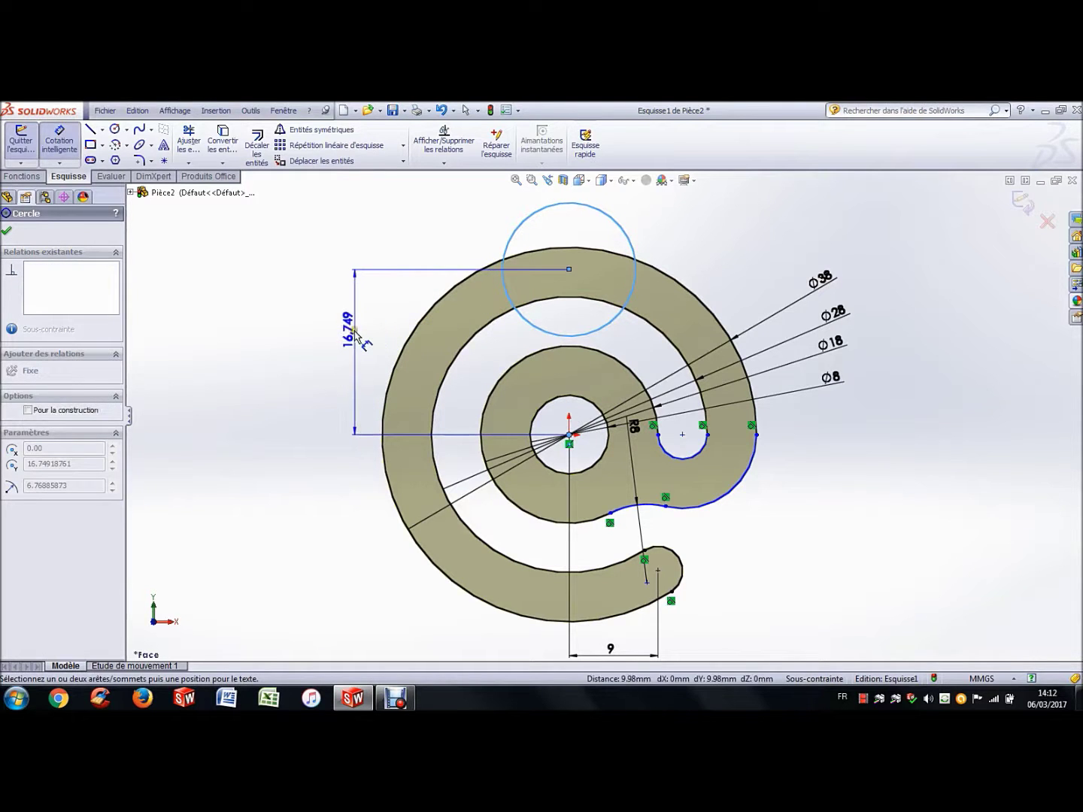
pyautogui.click(355, 335)
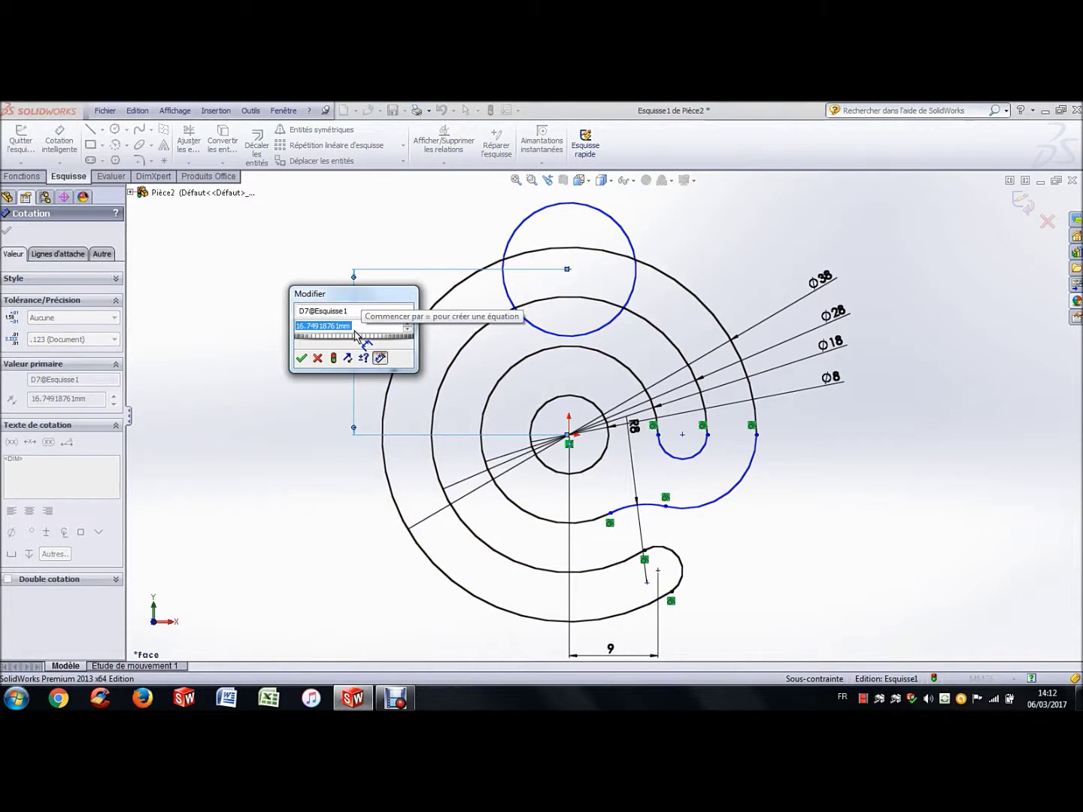
pyautogui.write('17')
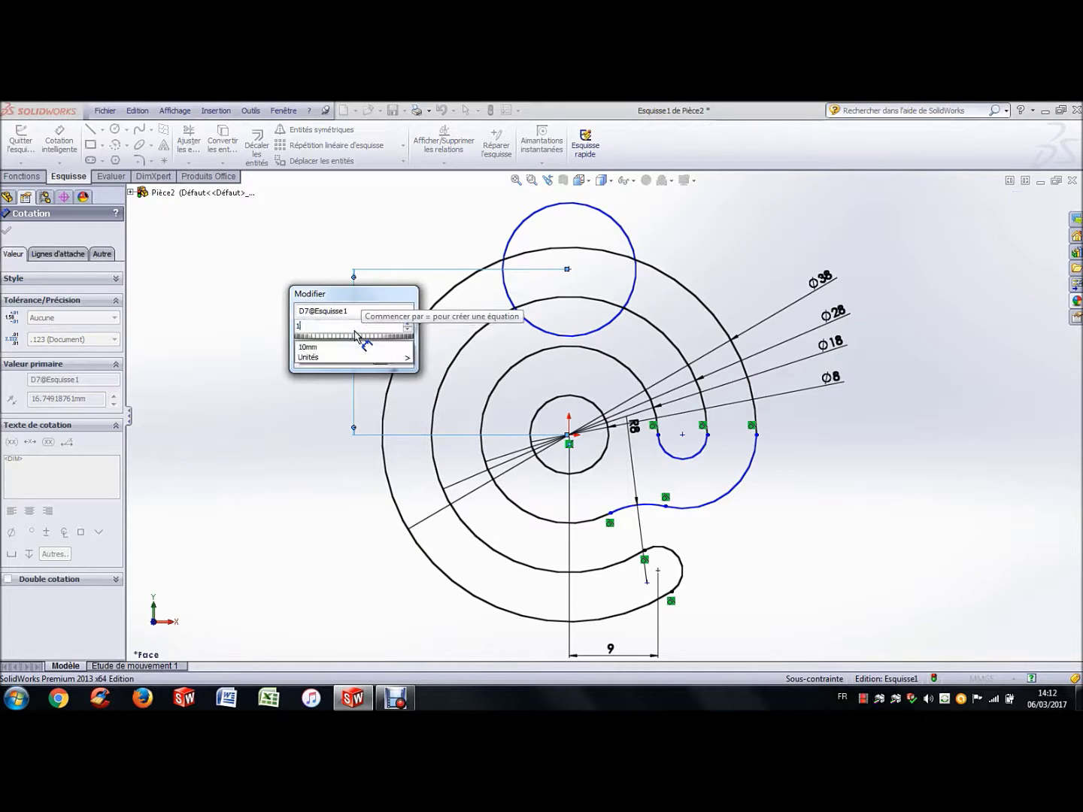
pyautogui.press('Return')
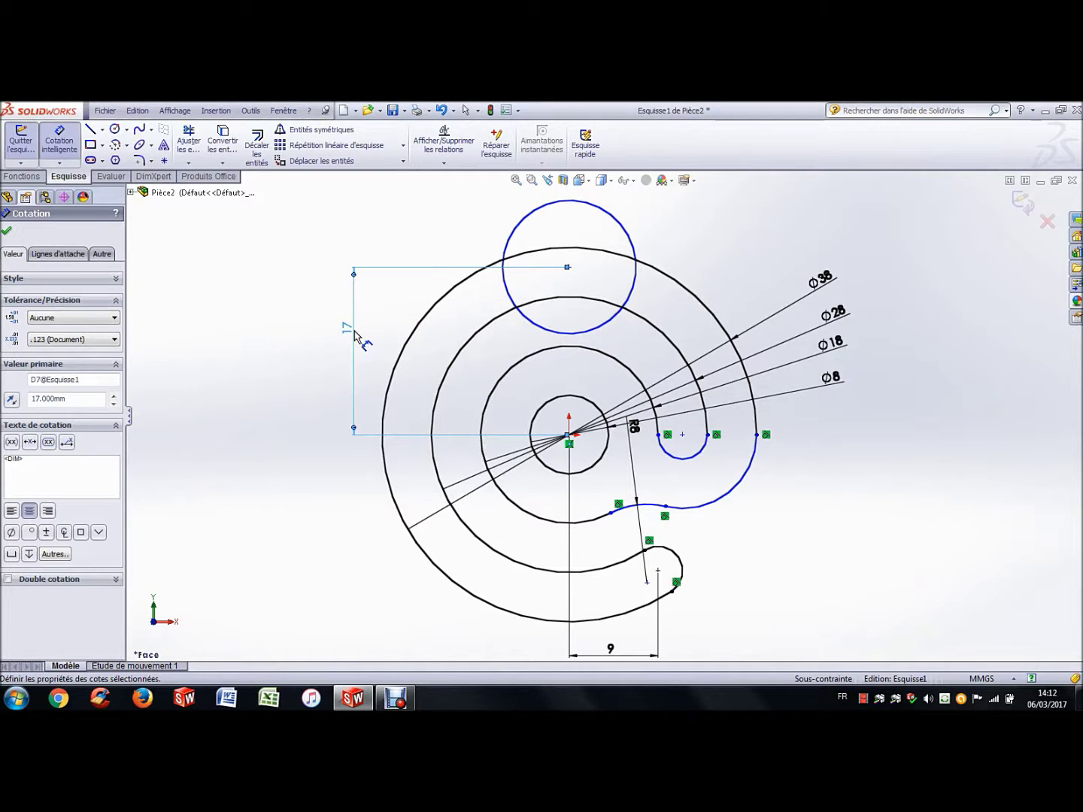
# Step: Dimension the top circle's diameter and set it to 9 mm
pyautogui.click(636, 245)
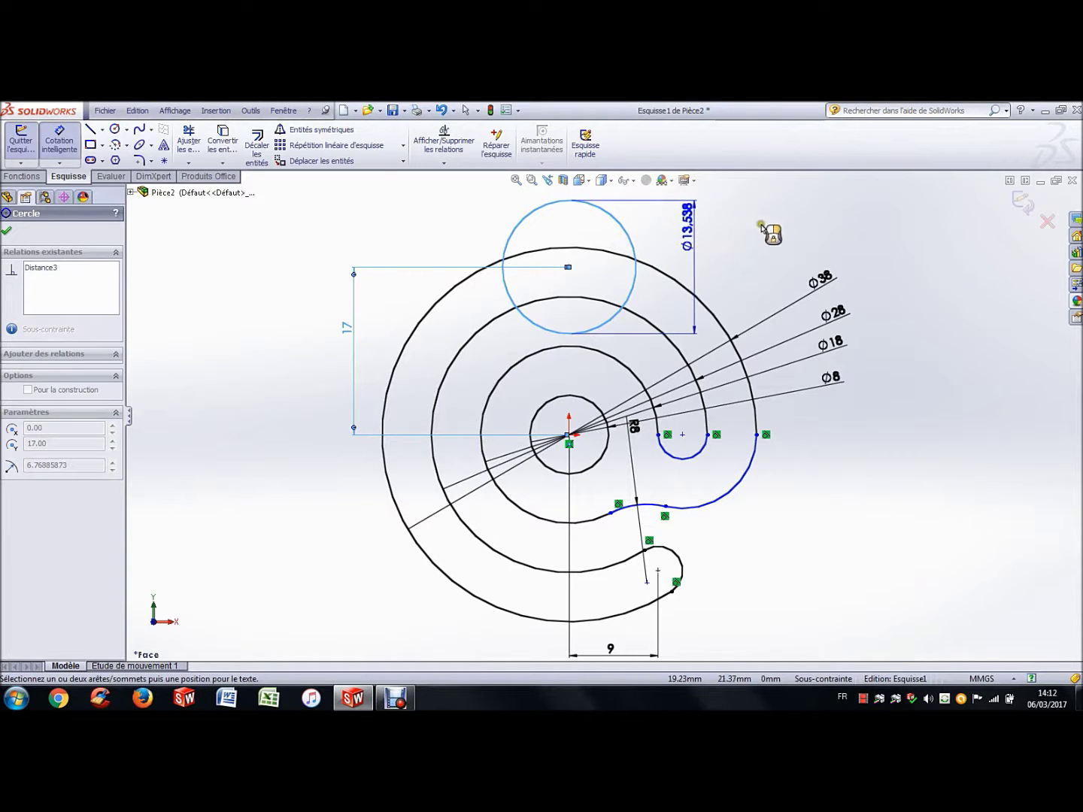
pyautogui.click(782, 185)
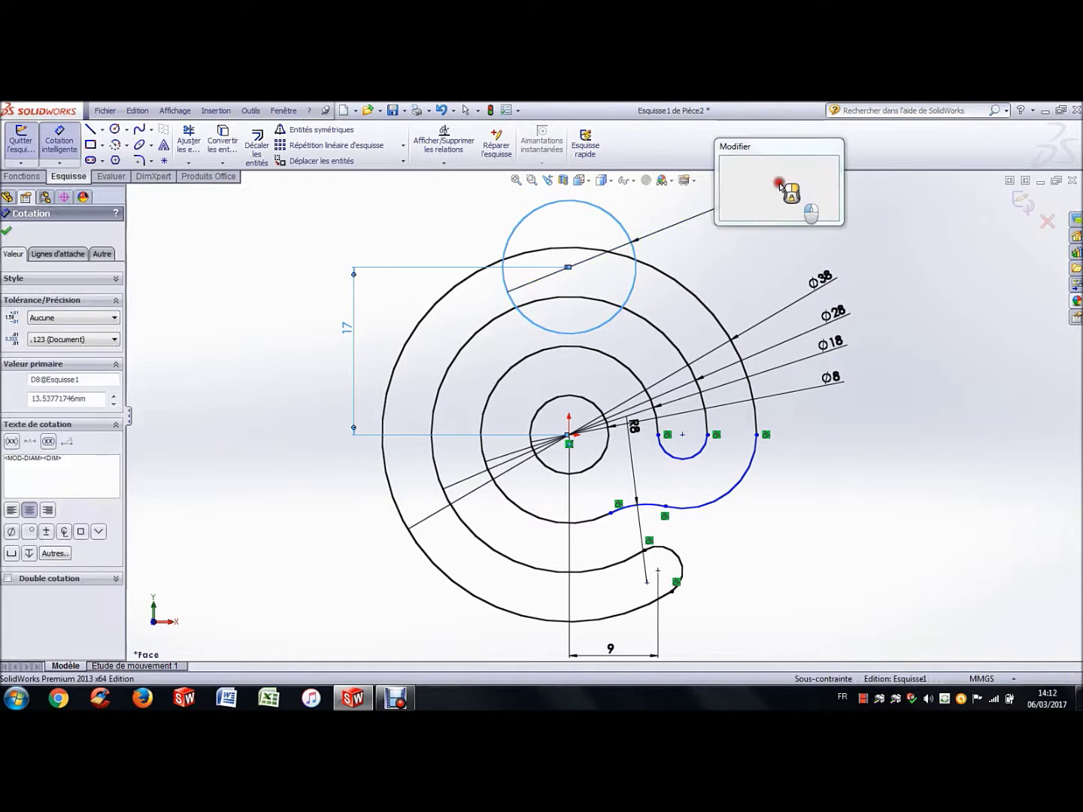
pyautogui.write('9')
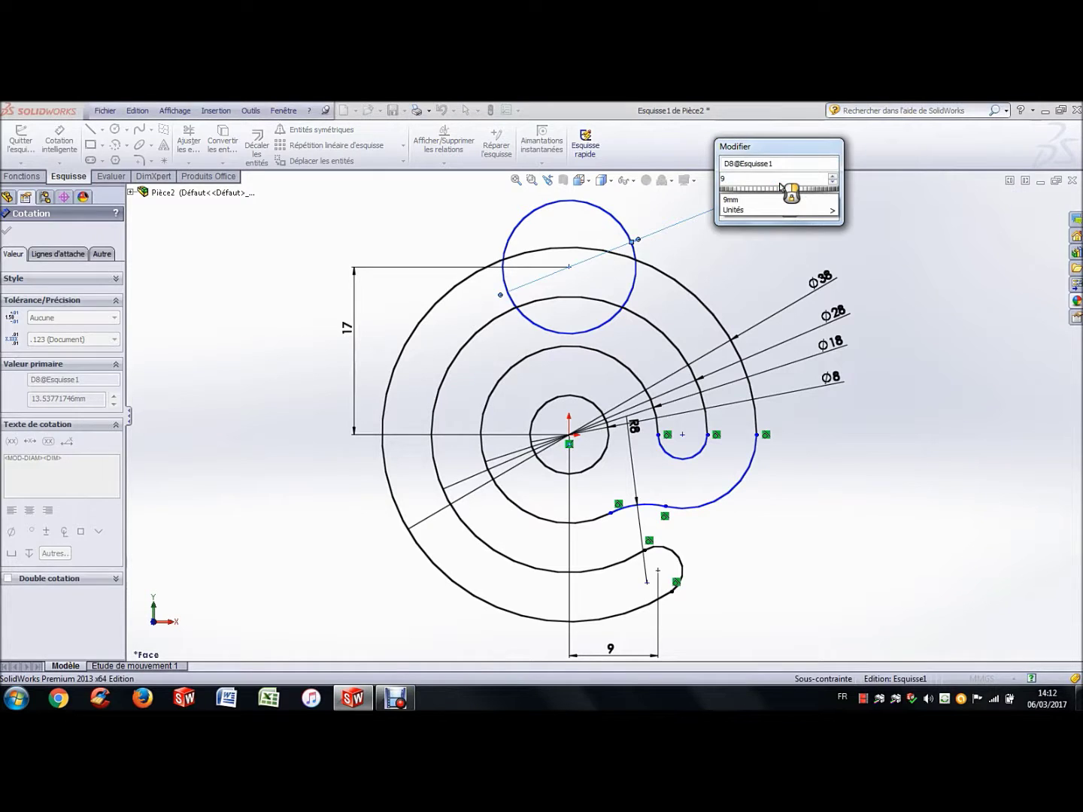
pyautogui.press('Return')
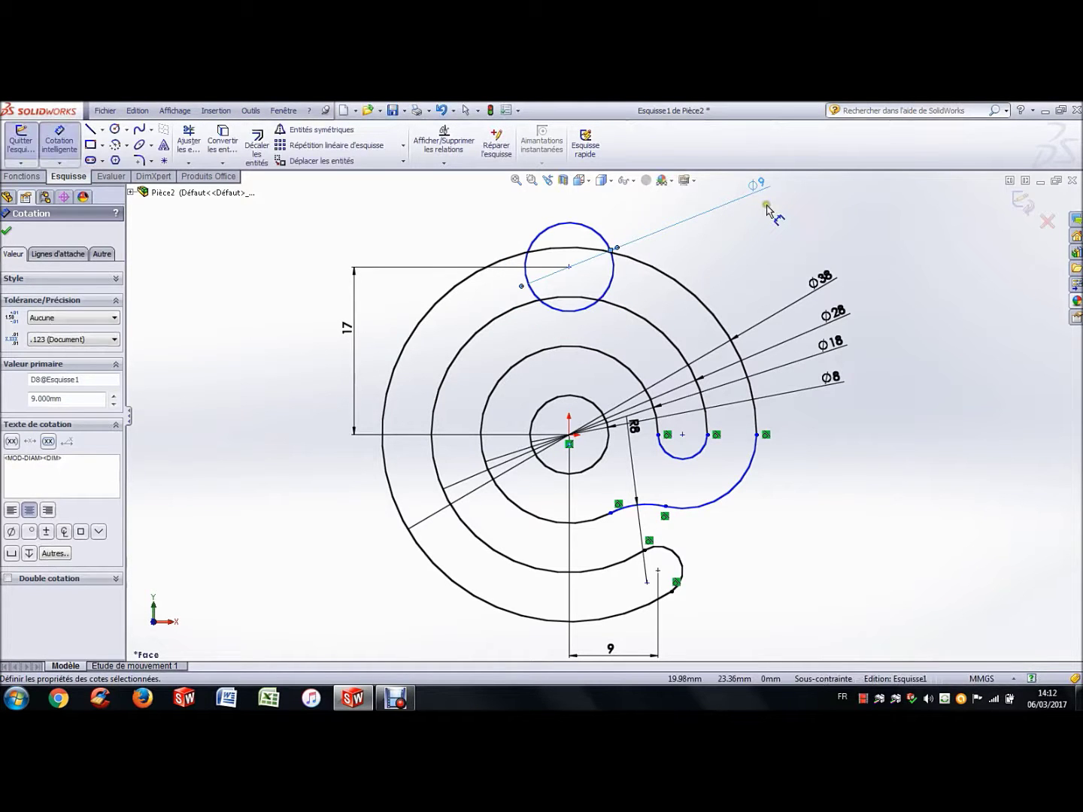
pyautogui.press('Escape')
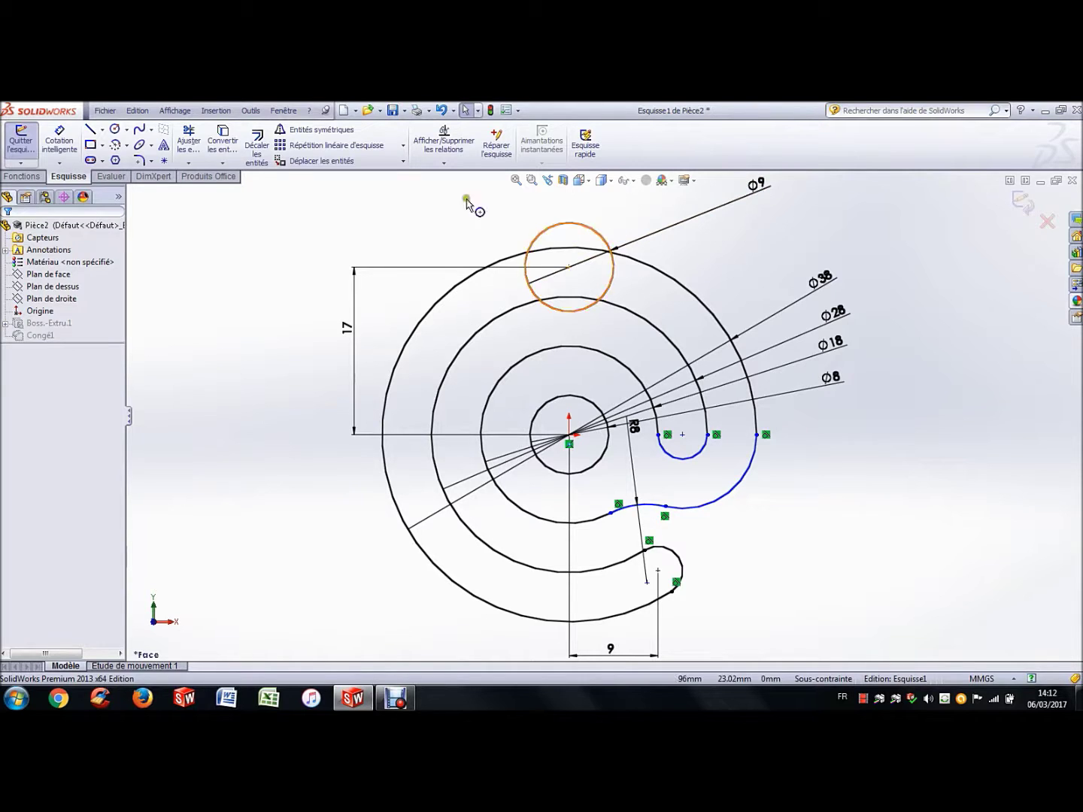
# Step: Trim away the top circle's portion inside the ring and the segment of the ring's outer arc that it encloses
pyautogui.click(188, 139)
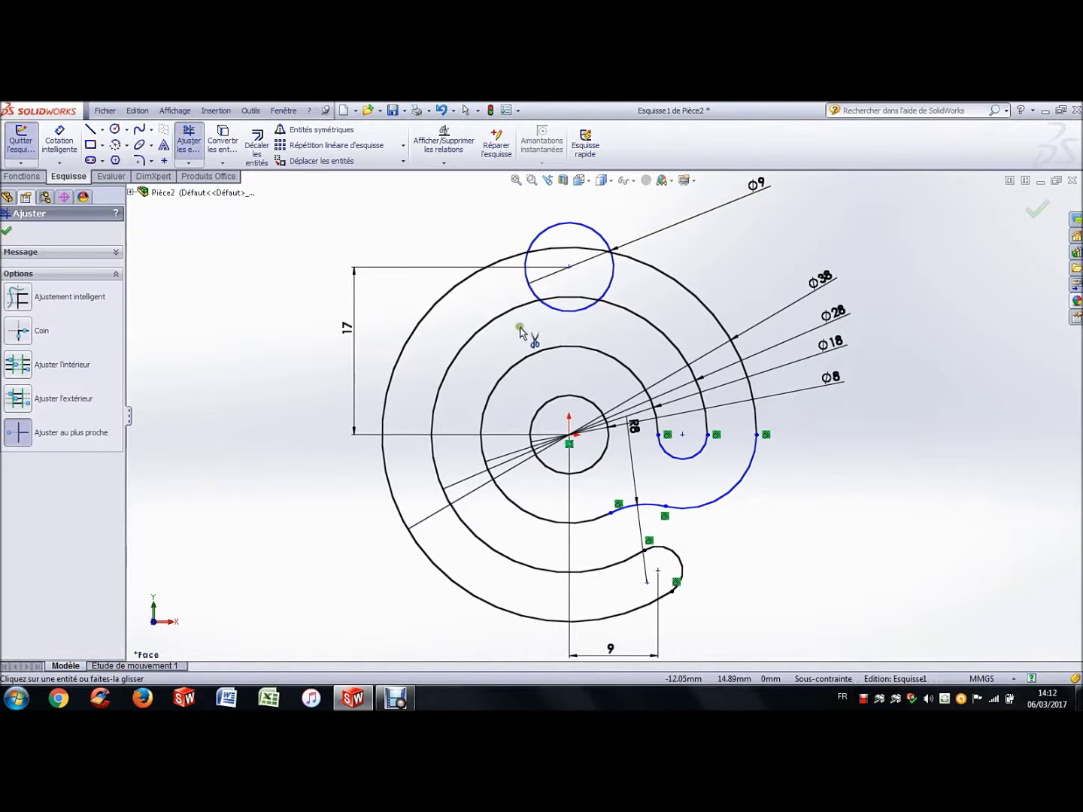
pyautogui.click(581, 309)
pyautogui.click(613, 271)
pyautogui.click(529, 281)
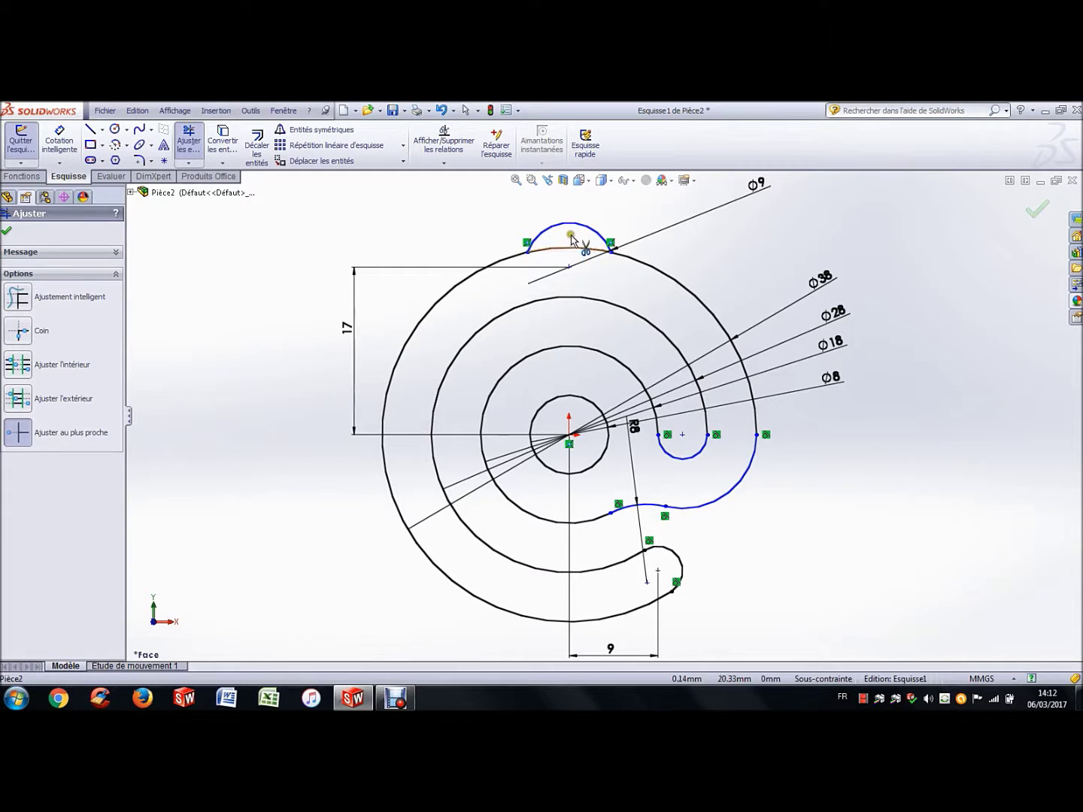
pyautogui.click(564, 254)
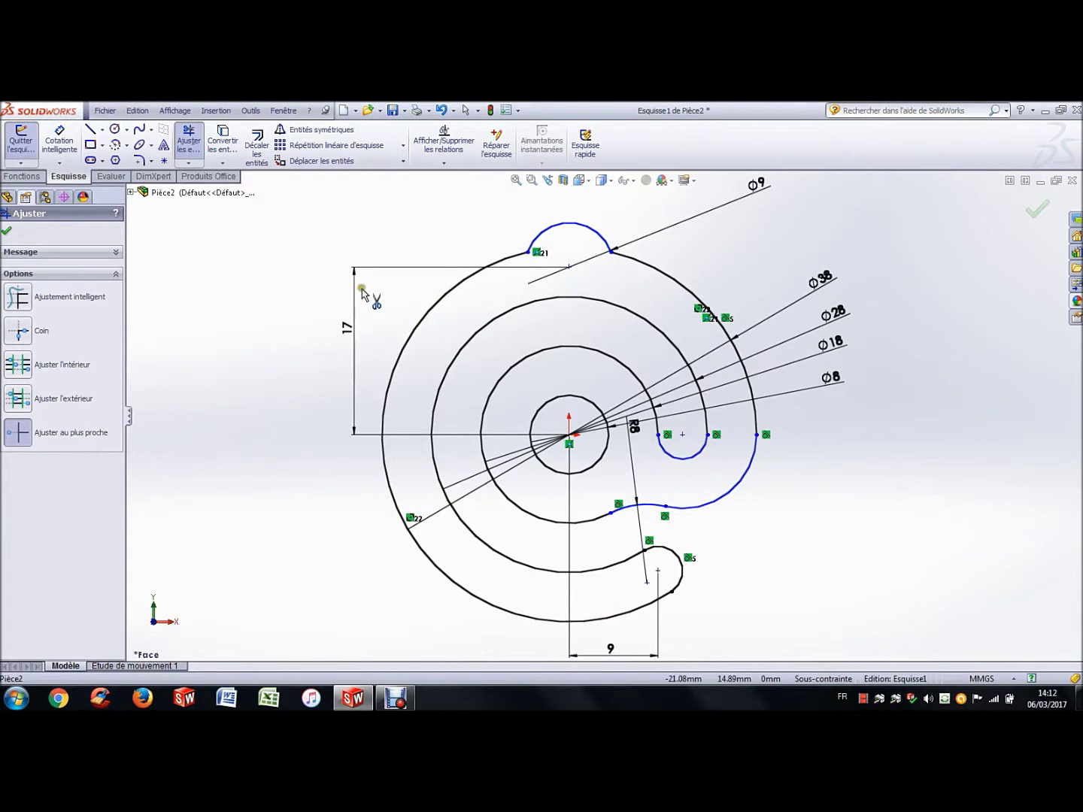
pyautogui.press('Escape')
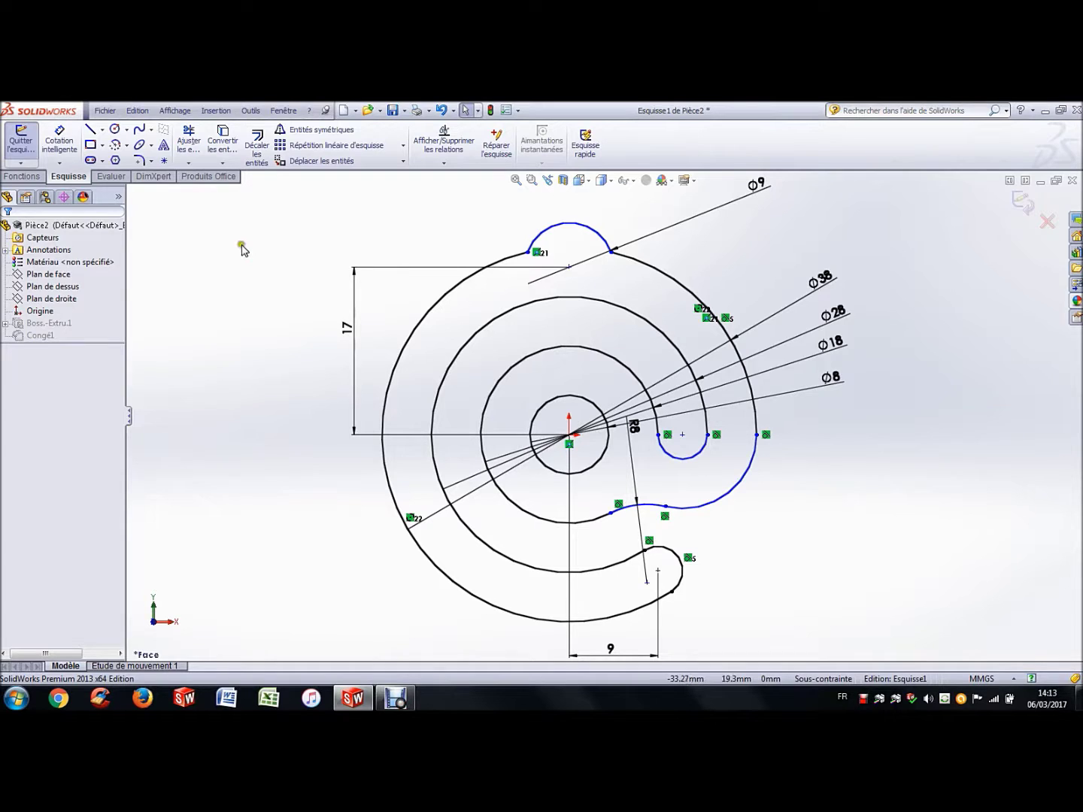
# Step: Round both junctions between the top bump and the outer ring with 8 mm sketch fillets, and exit the sketch to rebuild the part
pyautogui.click(140, 162)
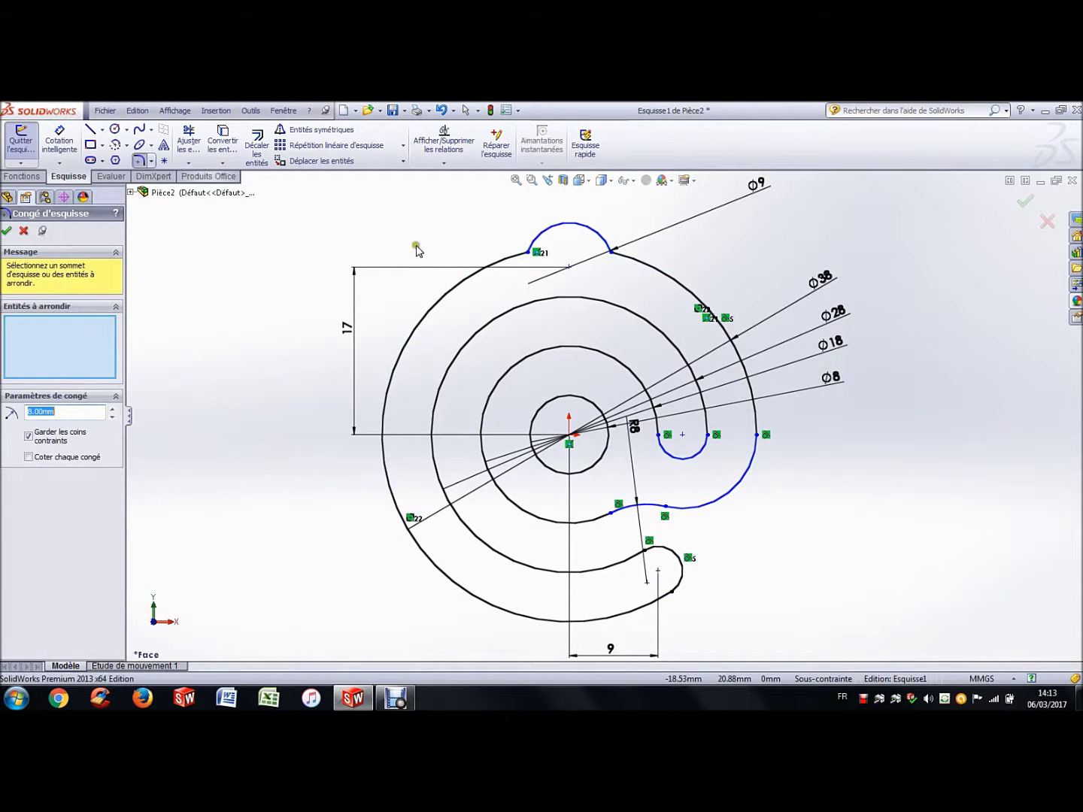
pyautogui.write('8')
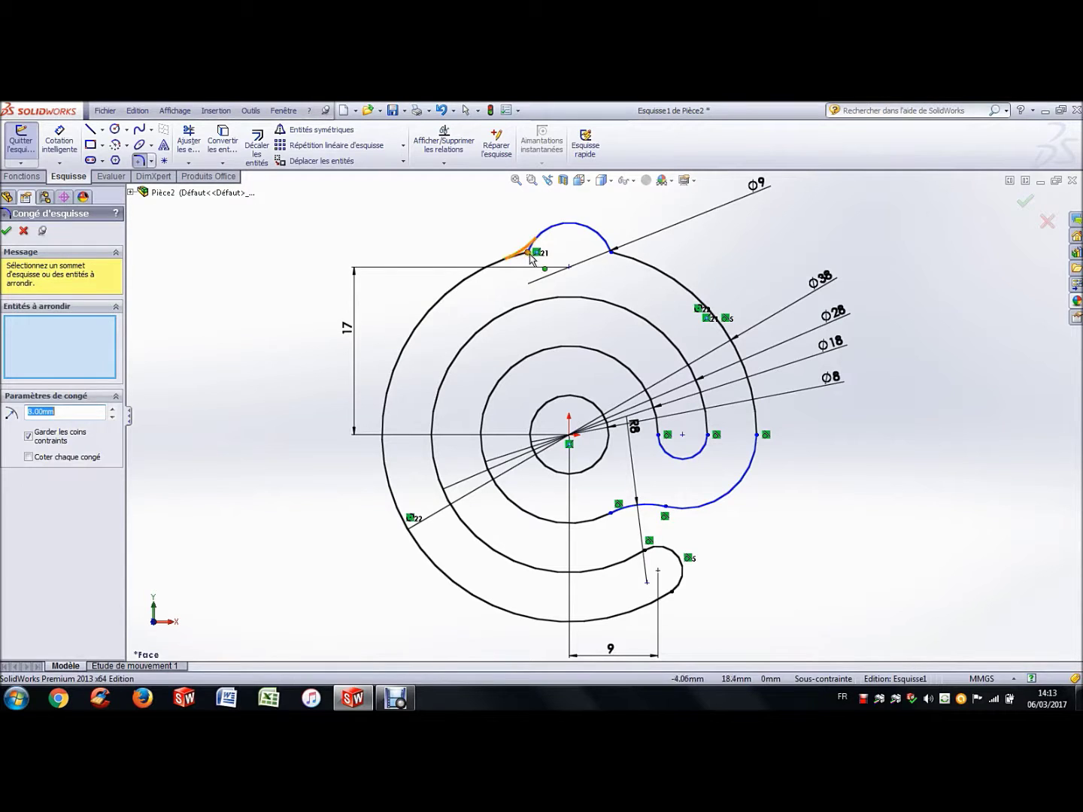
pyautogui.click(530, 257)
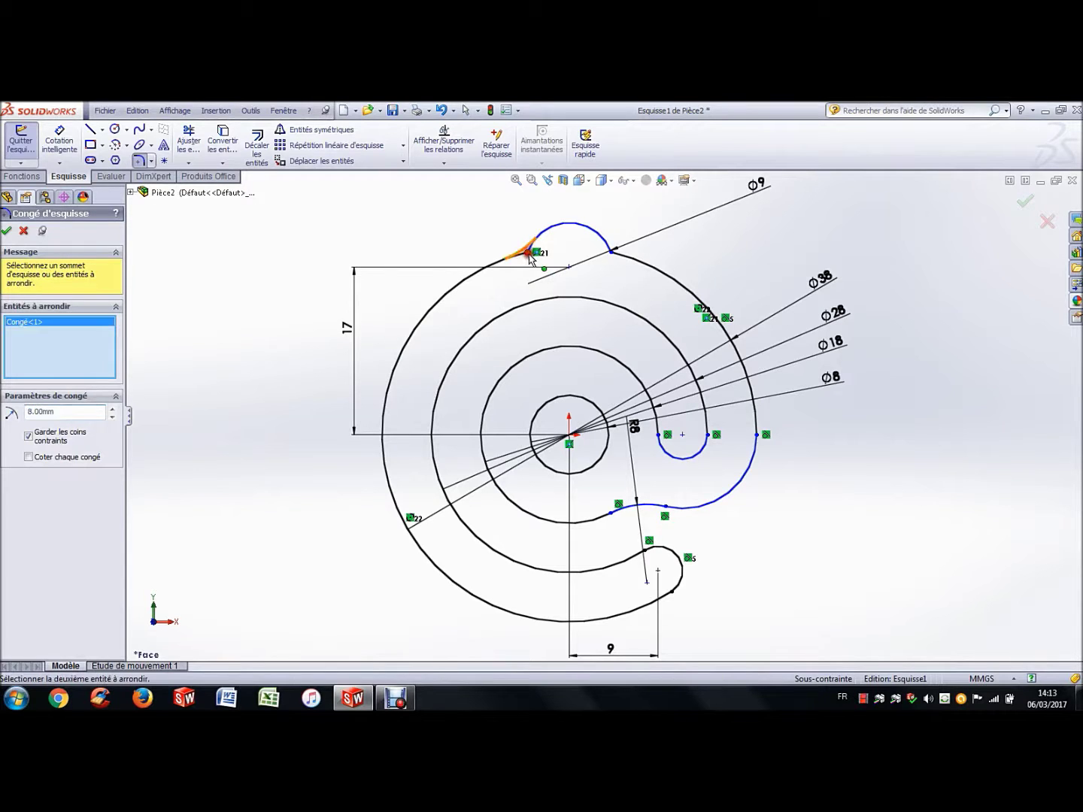
pyautogui.click(613, 252)
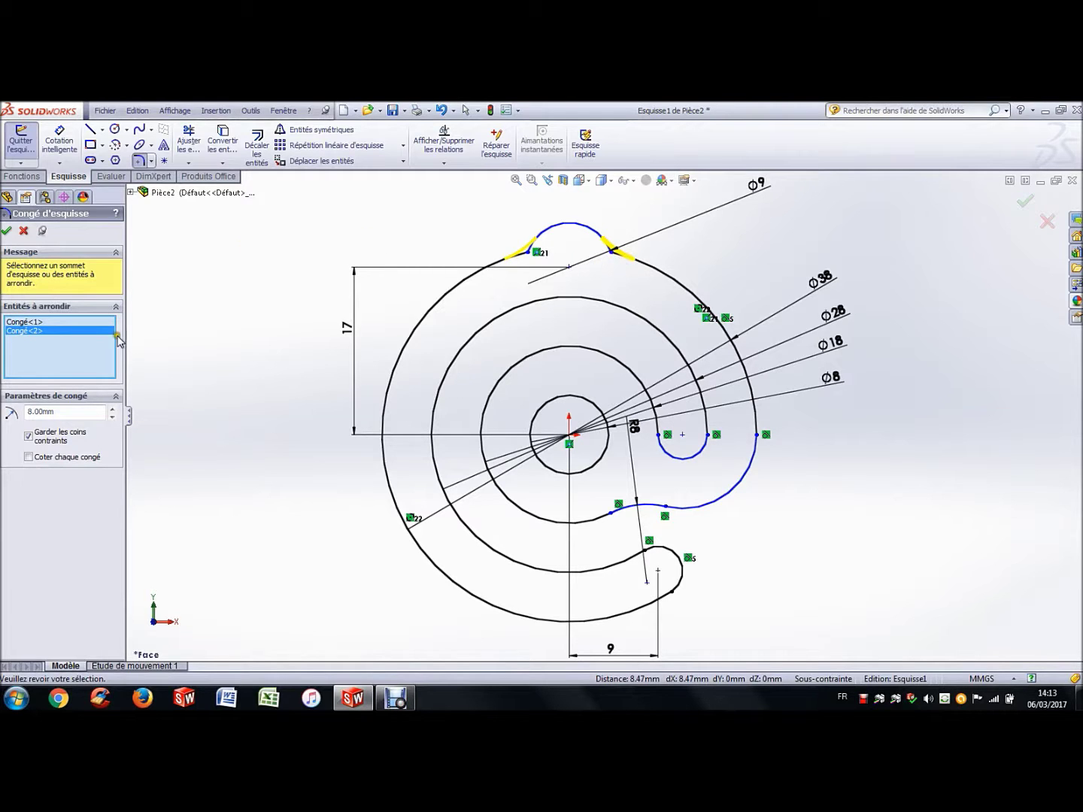
pyautogui.click(57, 412)
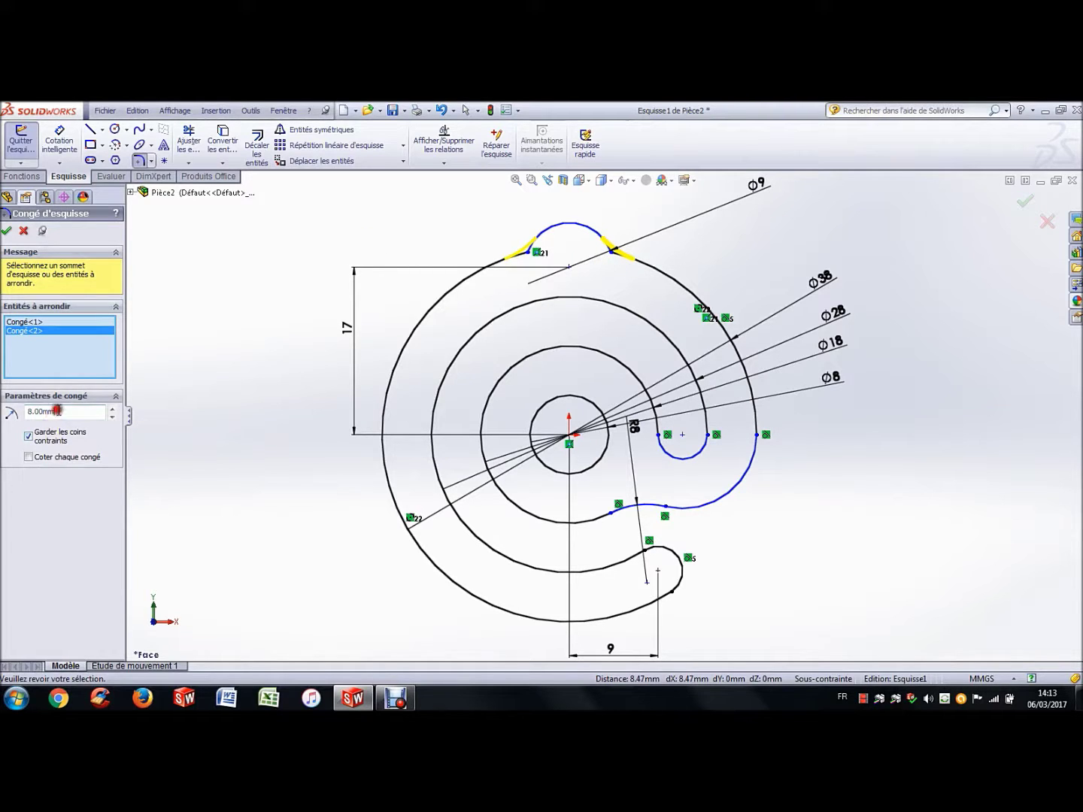
pyautogui.click(6, 230)
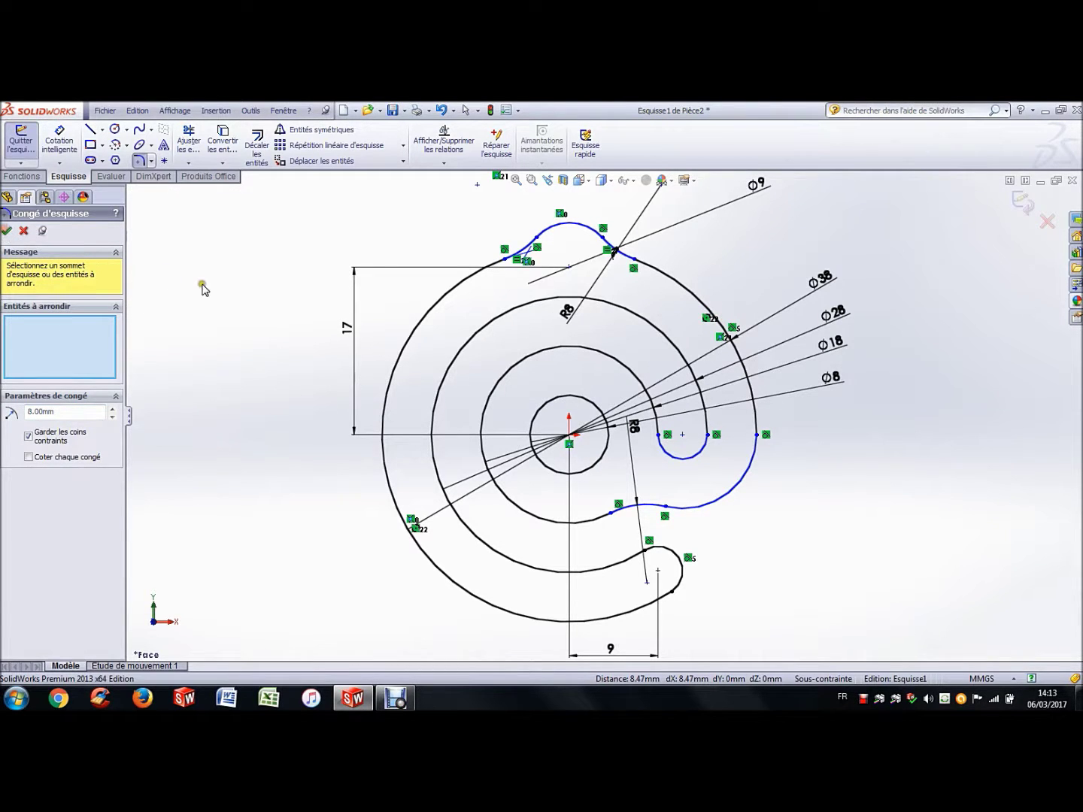
pyautogui.click(247, 284)
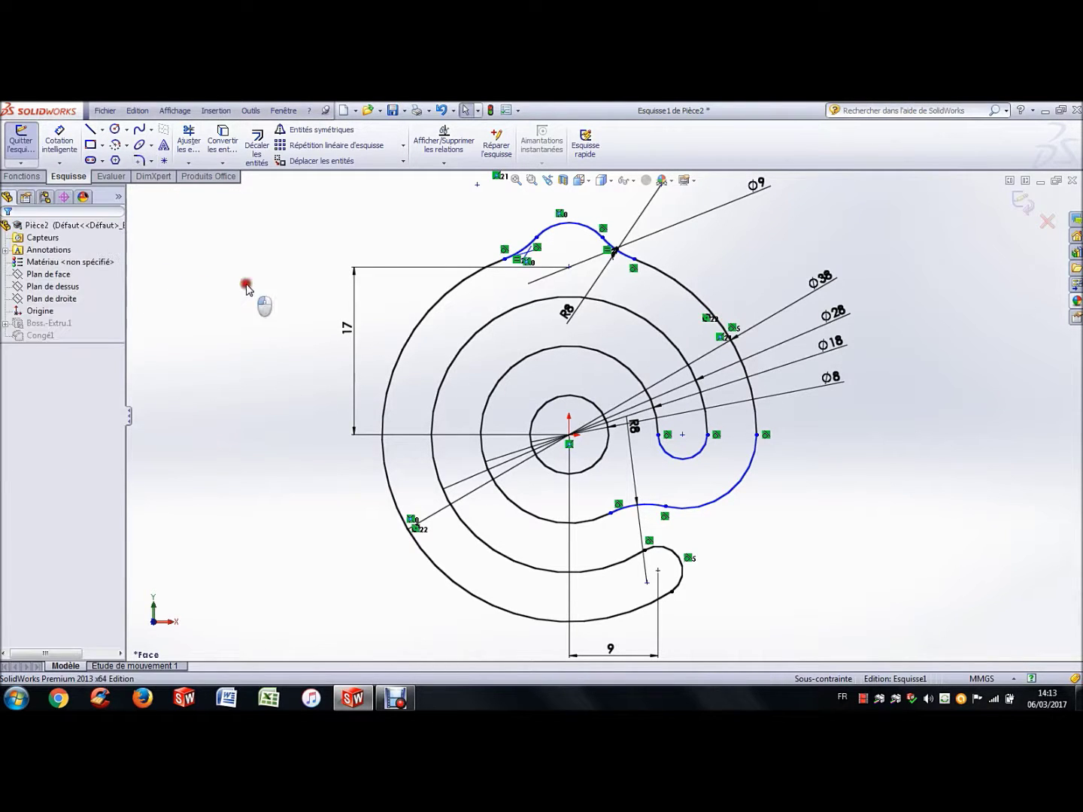
pyautogui.click(1022, 201)
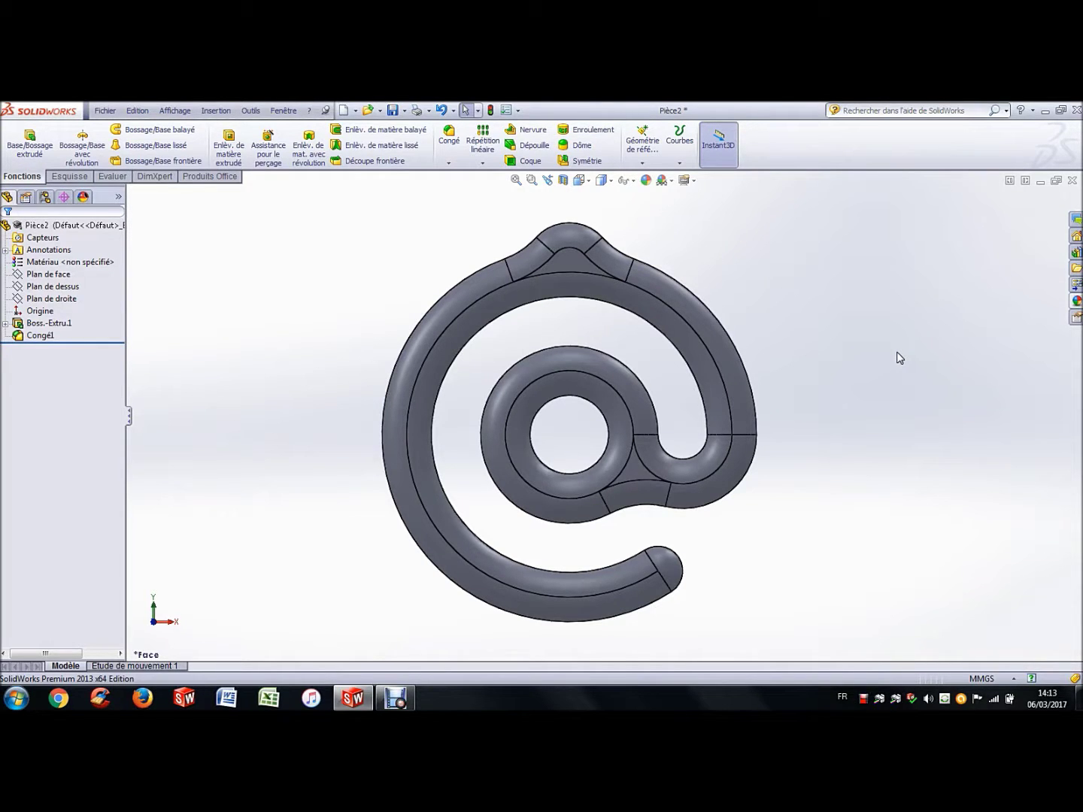
# Step: Start a new sketch on the part's flat back face and orient the view normal to it
pyautogui.click(570, 261)
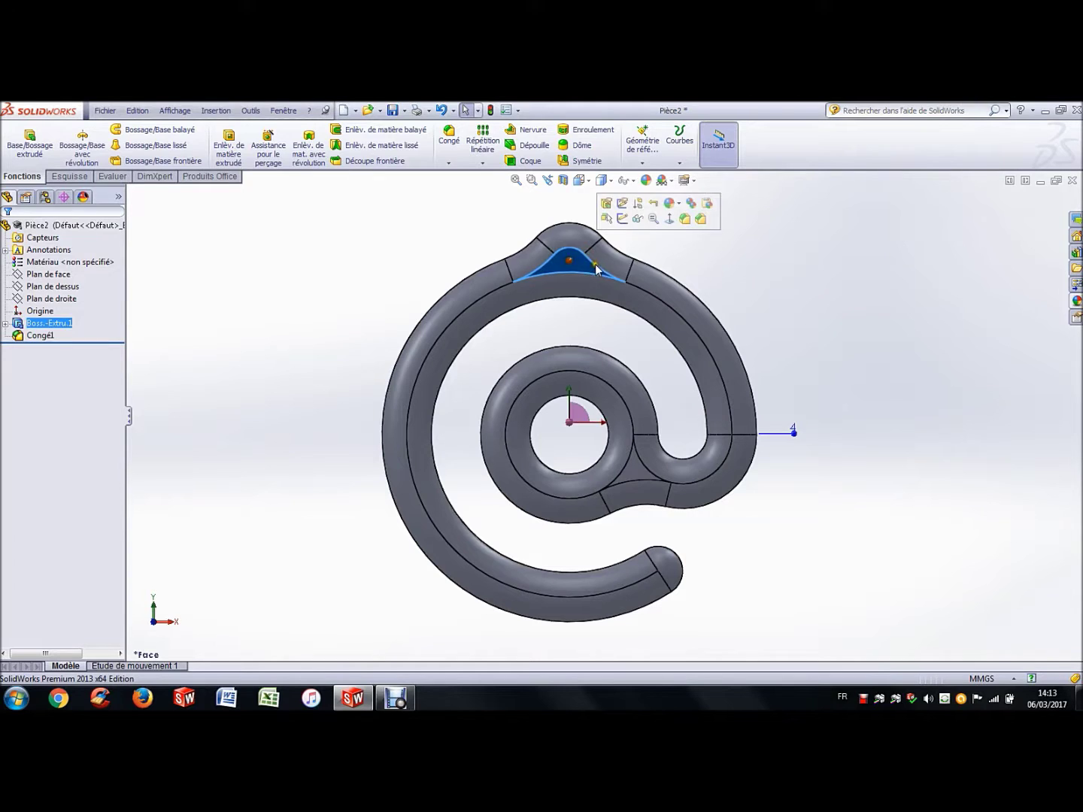
pyautogui.click(789, 267)
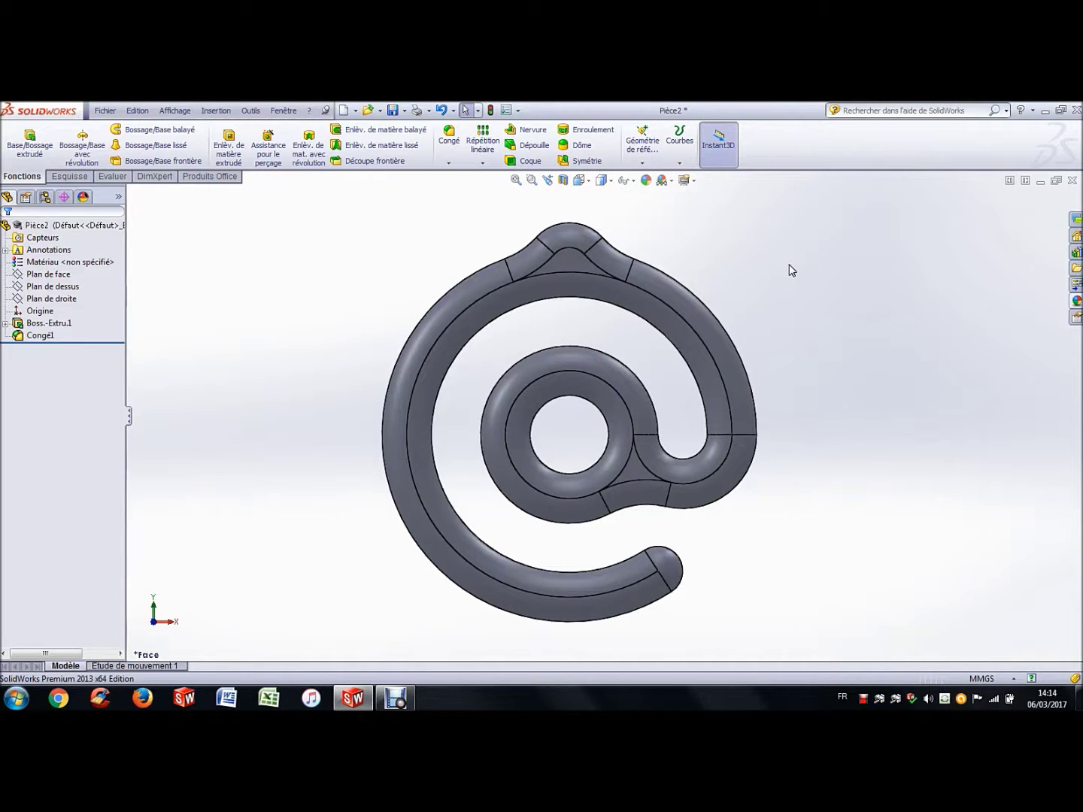
pyautogui.press('Right')
pyautogui.press('Right')
pyautogui.press('Right')
pyautogui.press('Right')
pyautogui.press('Right')
pyautogui.press('Right')
pyautogui.press('Right')
pyautogui.press('Right')
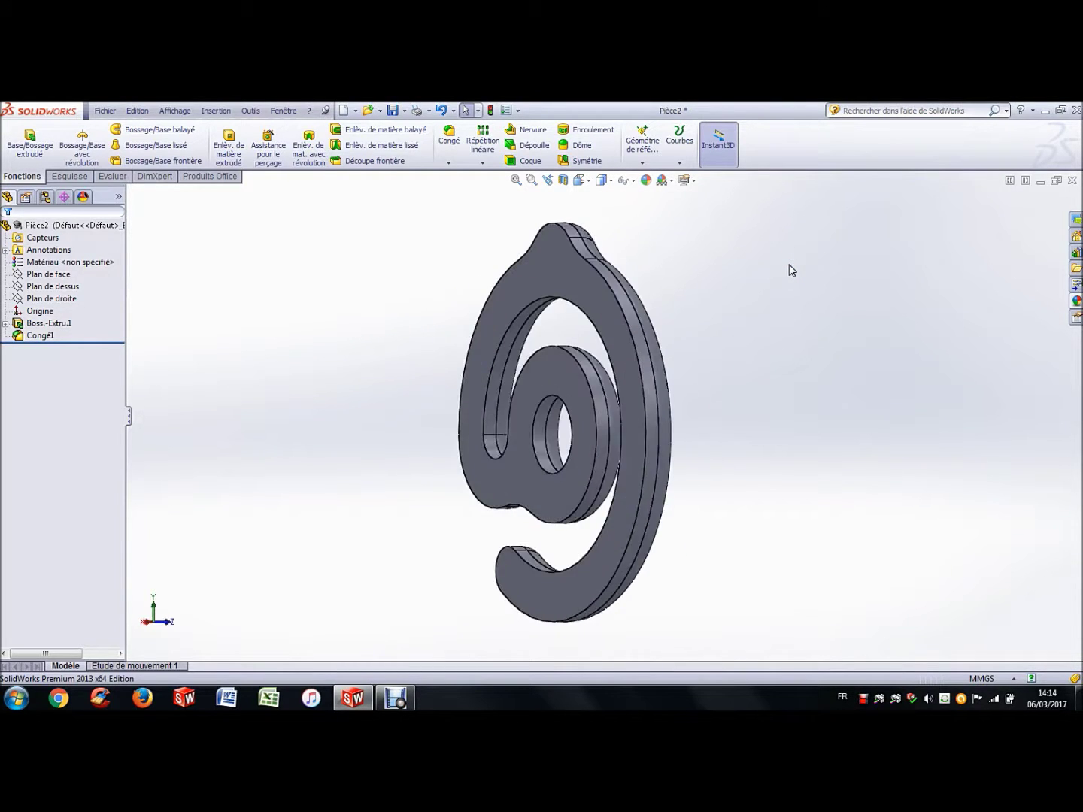
pyautogui.press('Right')
pyautogui.press('Right')
pyautogui.click(568, 282)
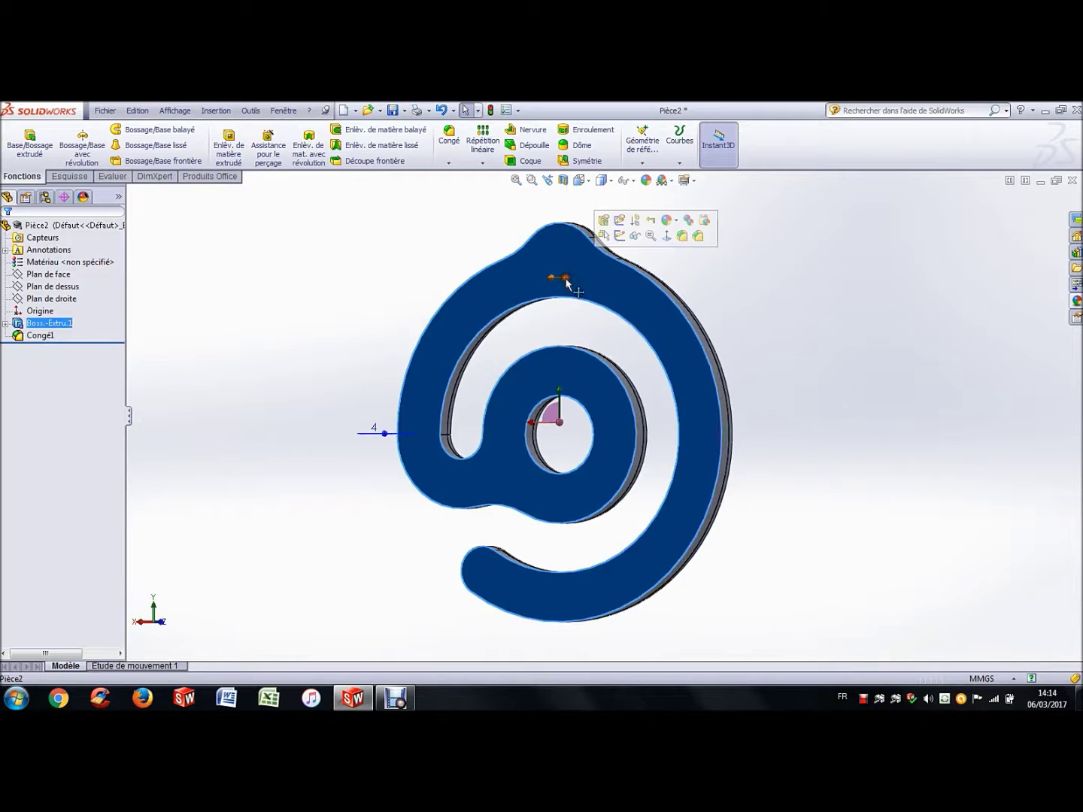
pyautogui.click(72, 176)
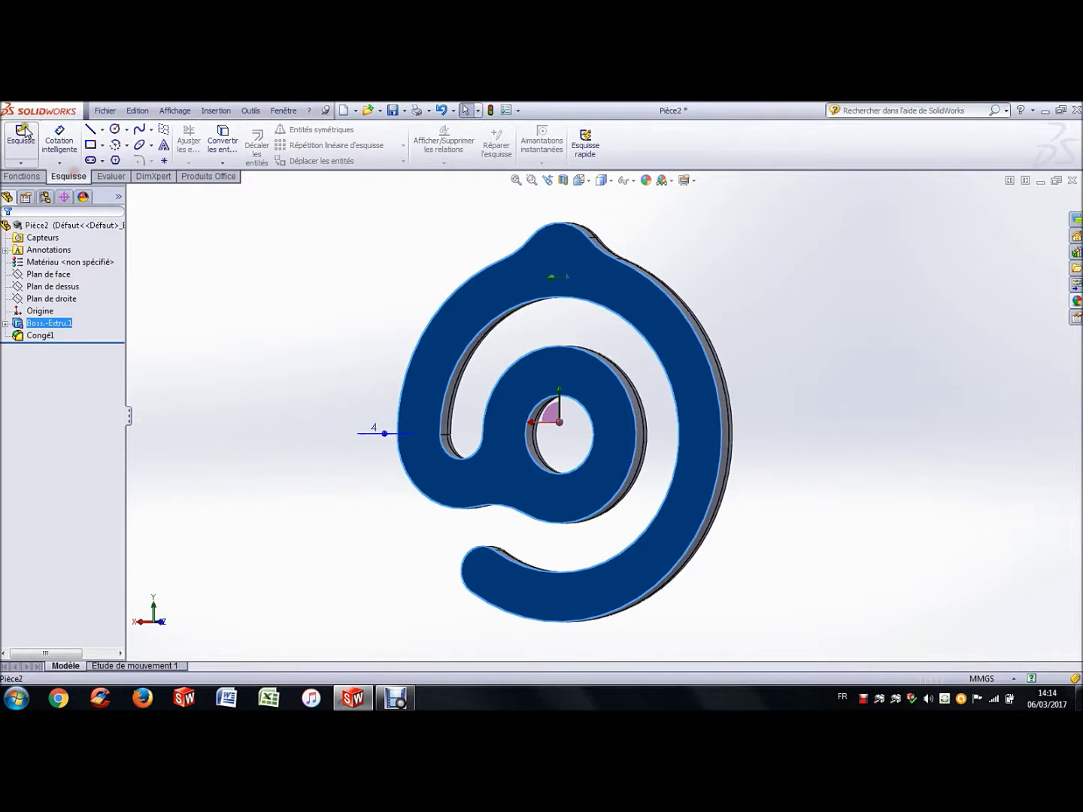
pyautogui.click(17, 137)
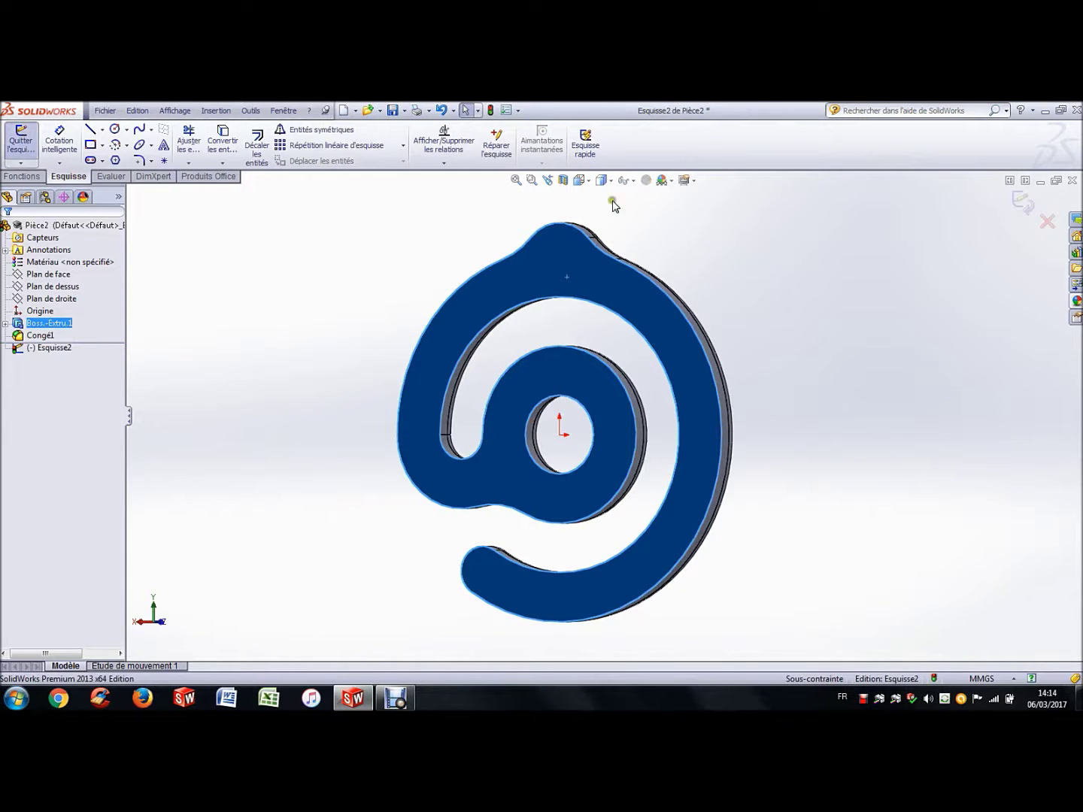
pyautogui.click(592, 185)
pyautogui.click(647, 247)
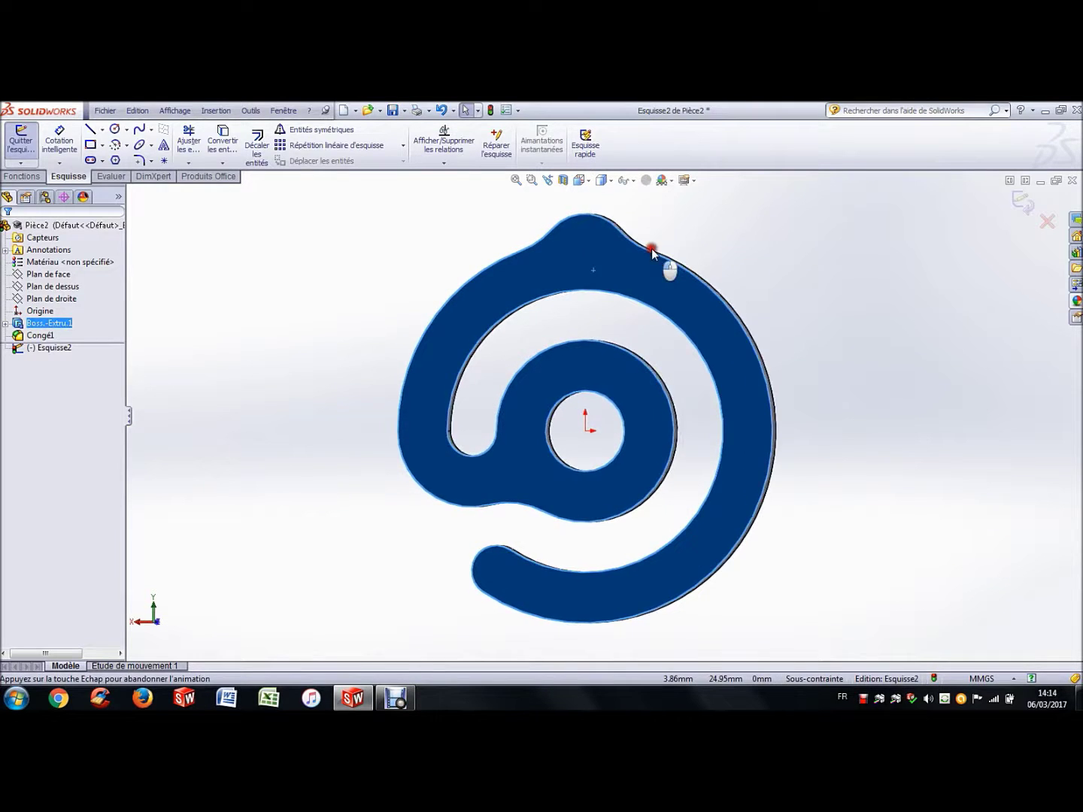
pyautogui.click(823, 261)
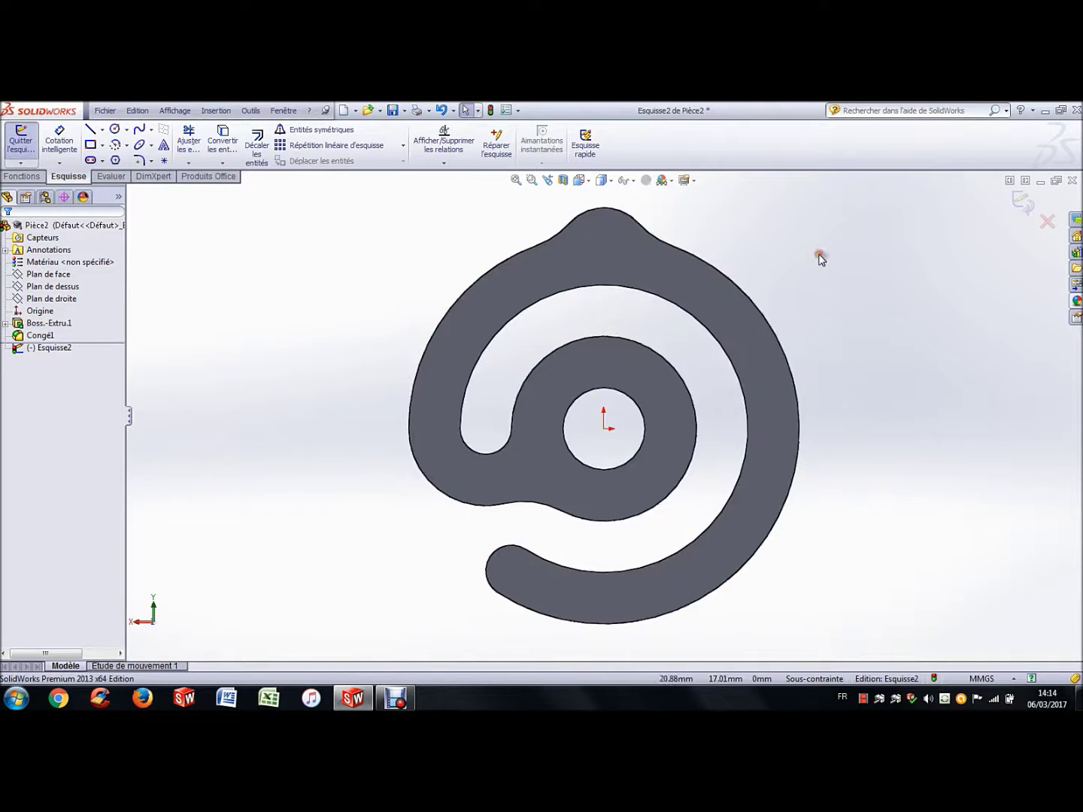
# Step: Sketch a circle of about 1.6 mm radius inside the top bump, centred about 18.1 mm directly above the origin
pyautogui.click(115, 130)
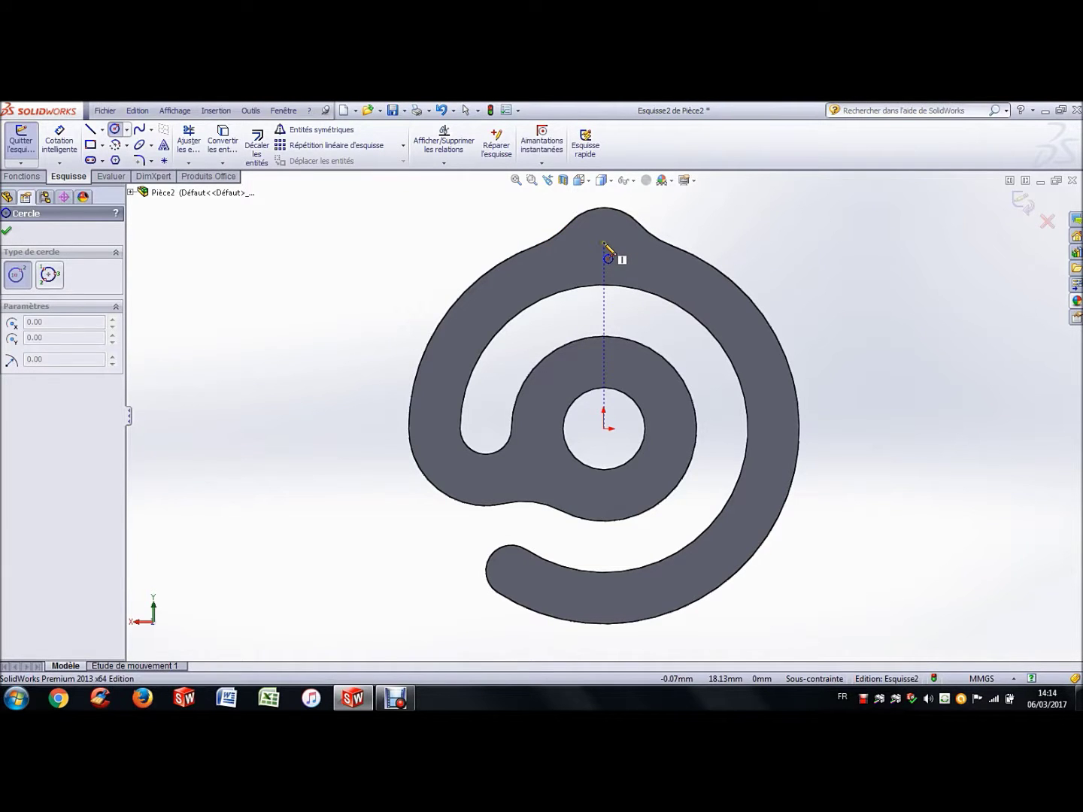
pyautogui.click(605, 241)
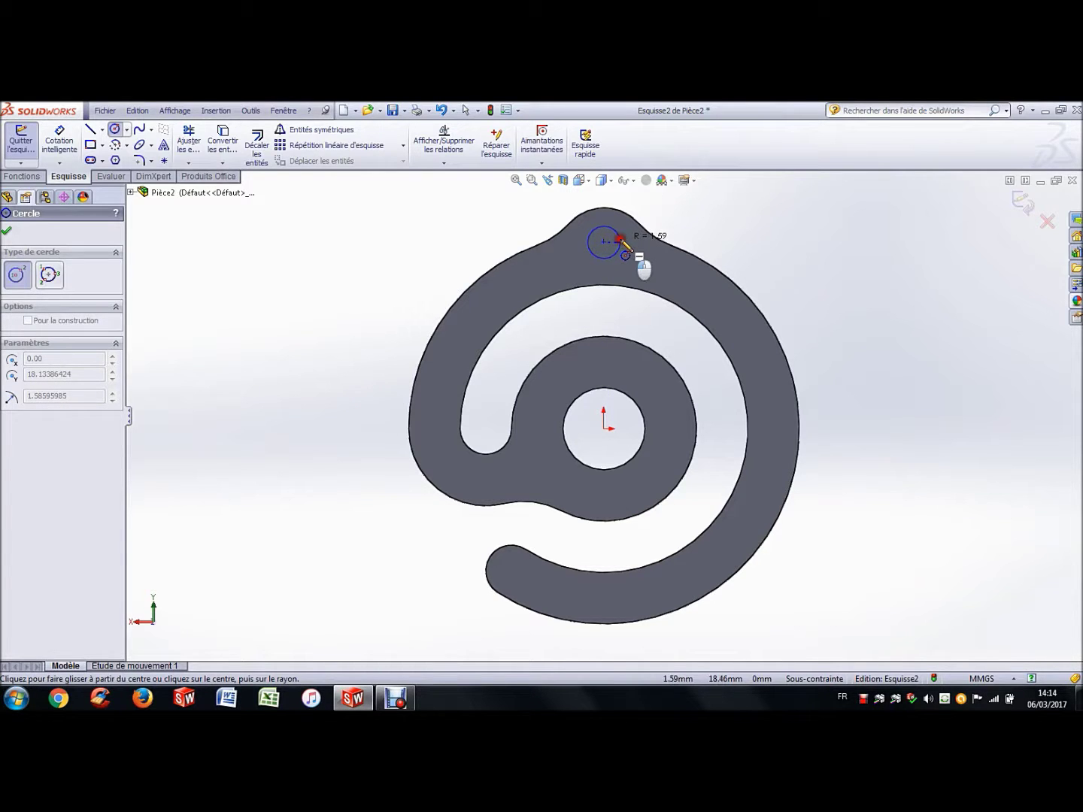
pyautogui.click(621, 242)
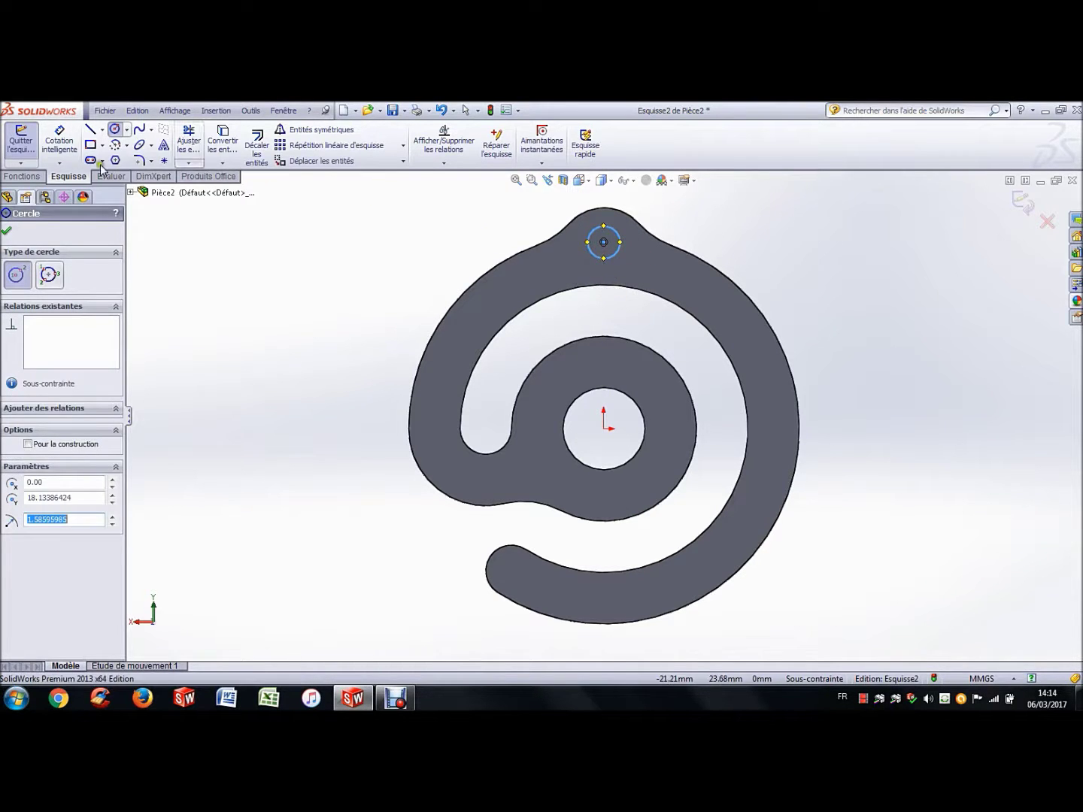
# Step: Dimension the vertical distance from the origin to the centre of the circle in the top bump as 19 mm
pyautogui.click(58, 141)
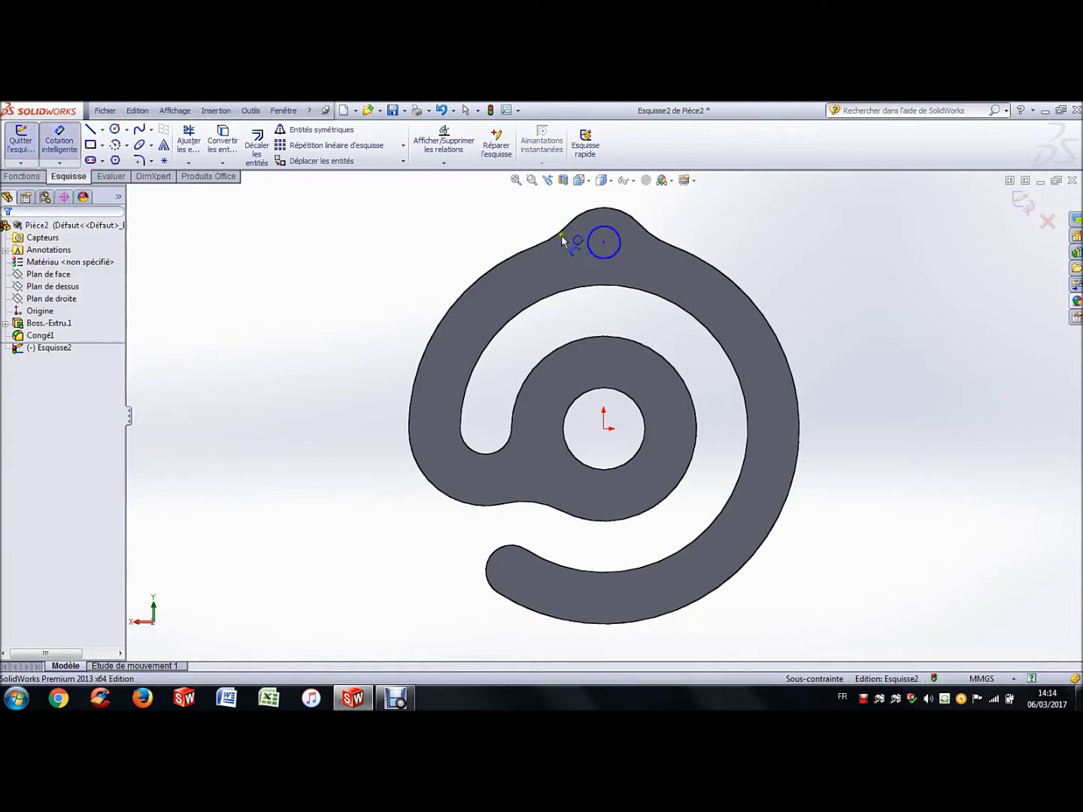
pyautogui.click(604, 429)
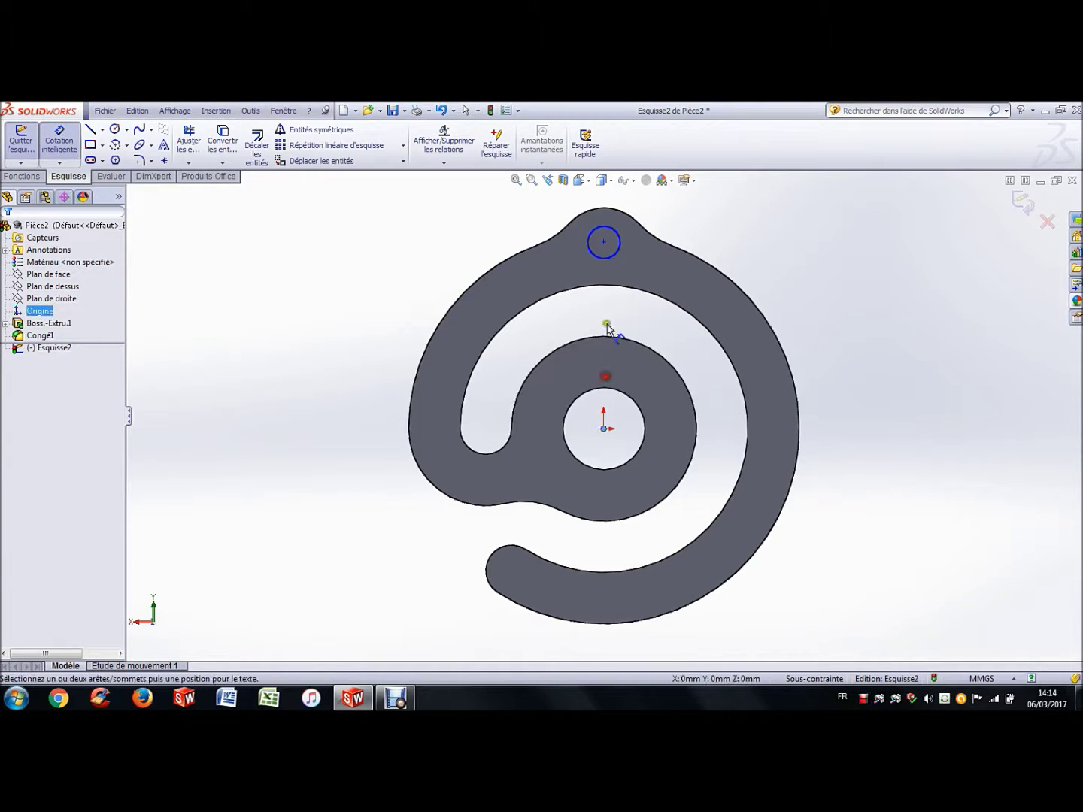
pyautogui.click(606, 257)
pyautogui.click(367, 301)
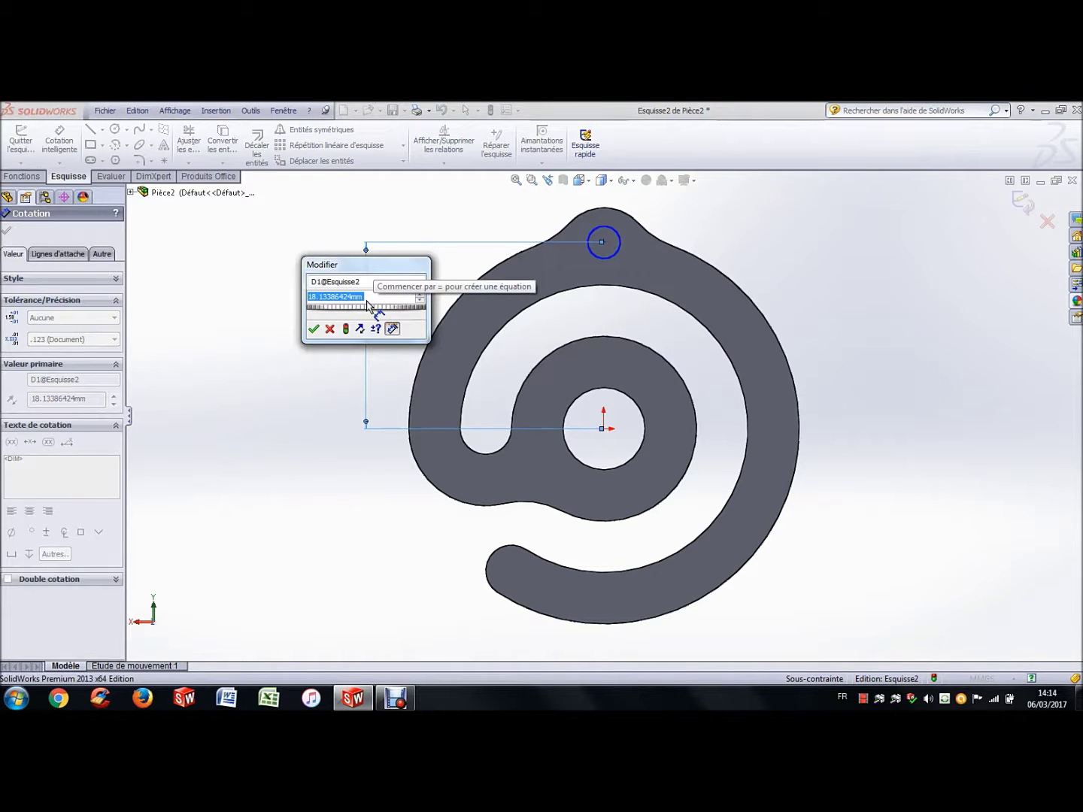
pyautogui.write('19')
pyautogui.press('Return')
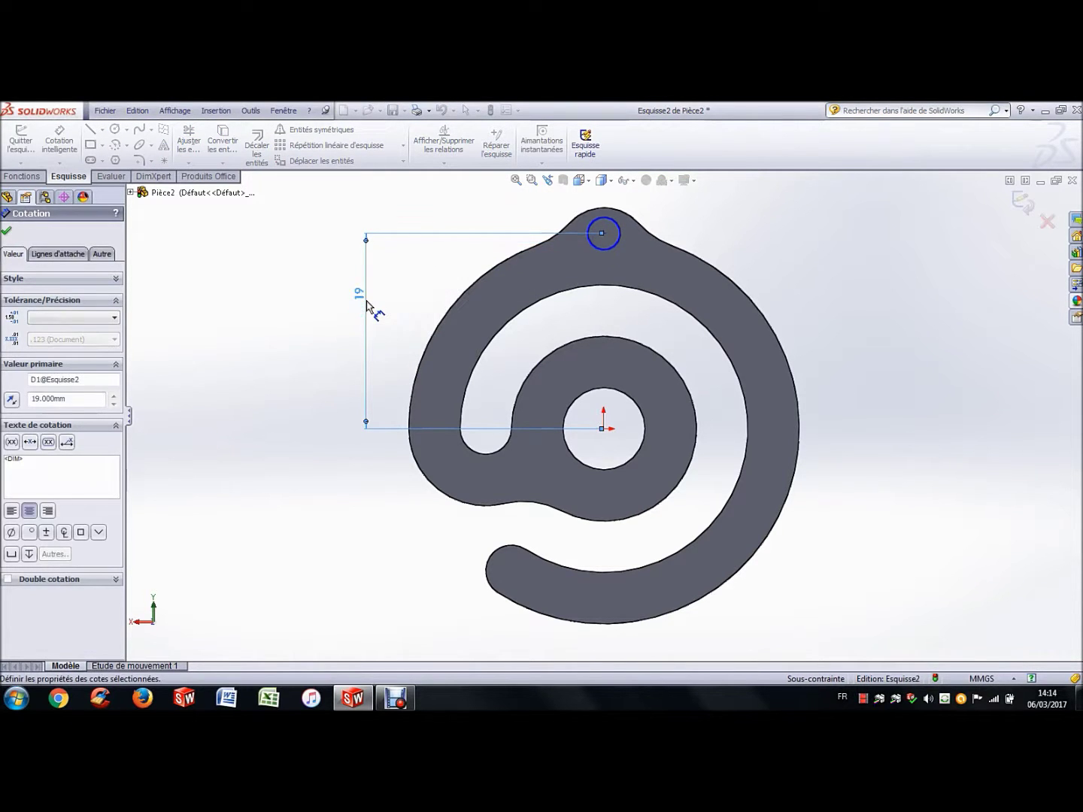
# Step: Dimension the circle in the top bump with a diameter of 2 mm
pyautogui.click(613, 248)
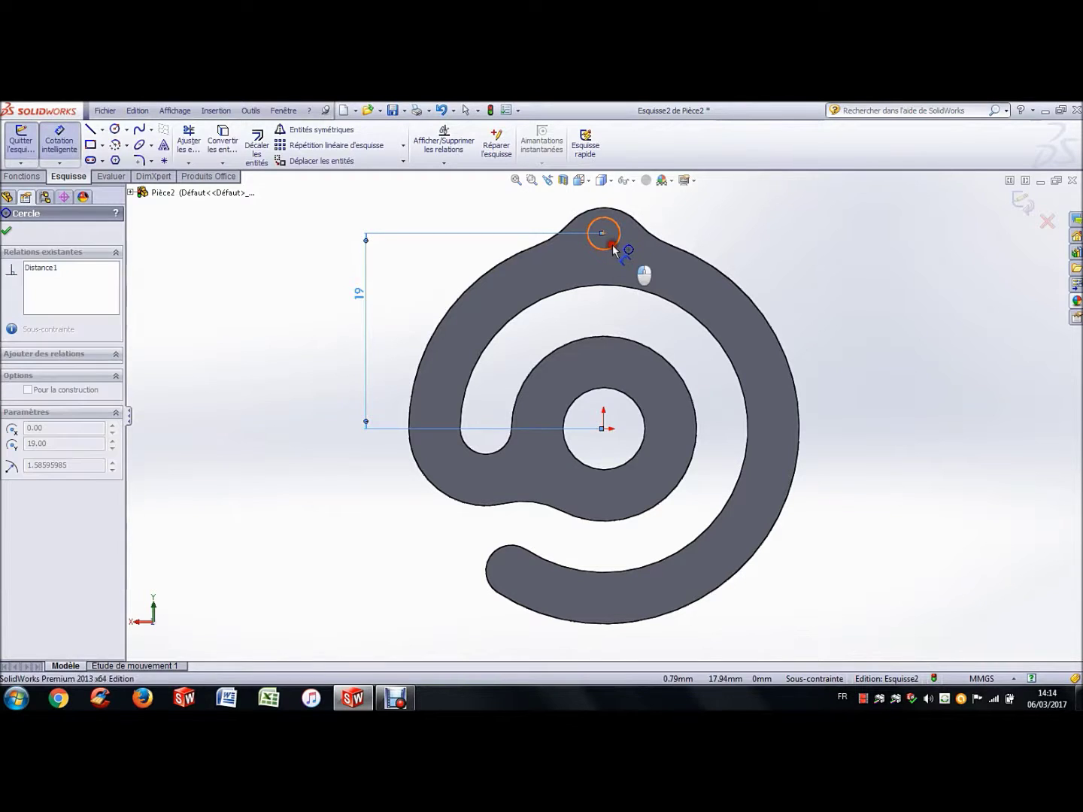
pyautogui.click(703, 197)
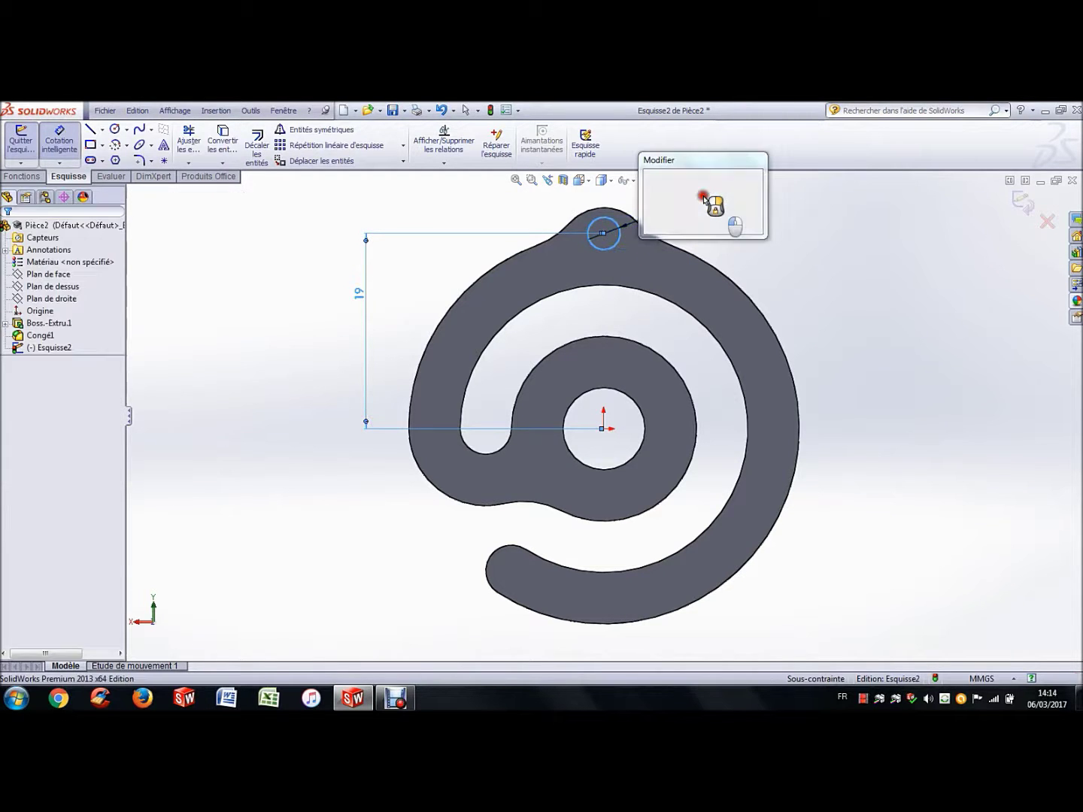
pyautogui.write('2')
pyautogui.press('Return')
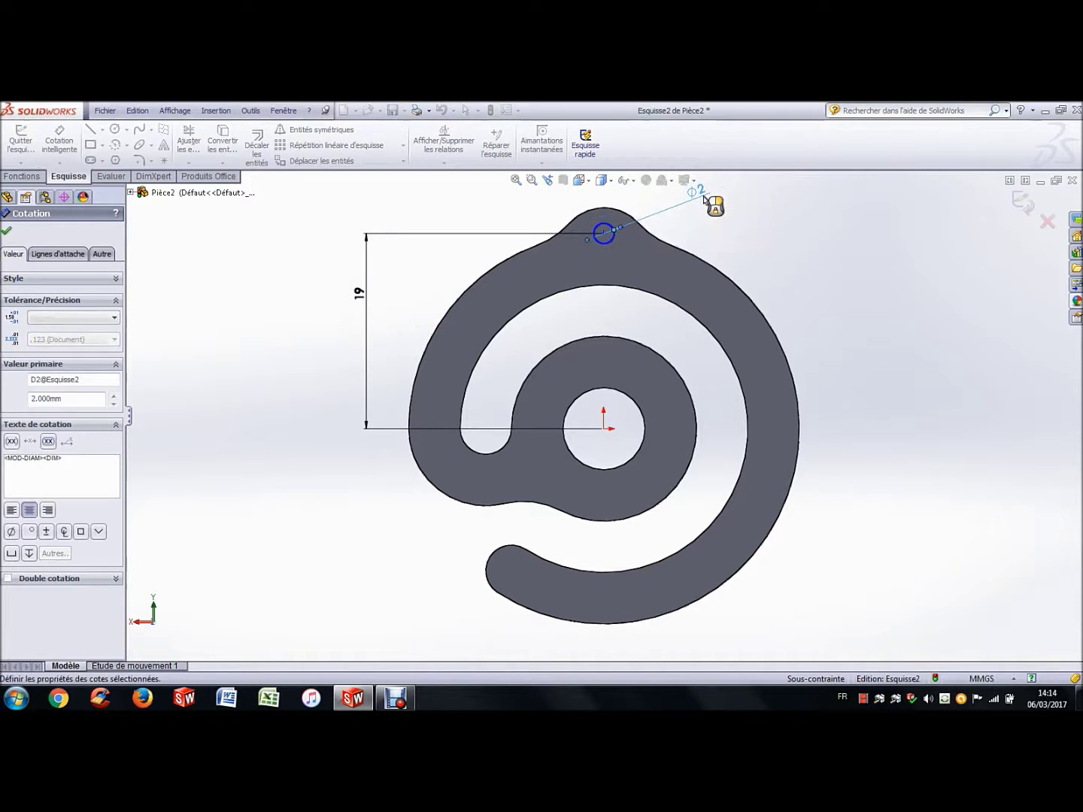
pyautogui.click(779, 235)
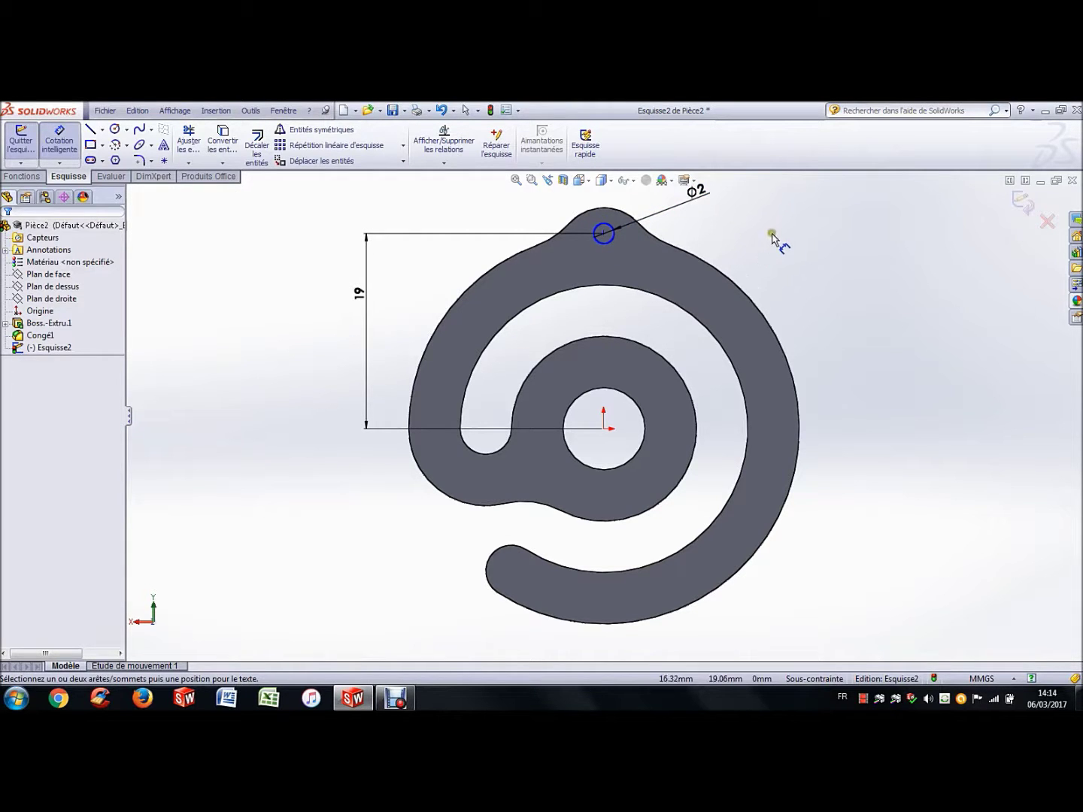
pyautogui.press('Escape')
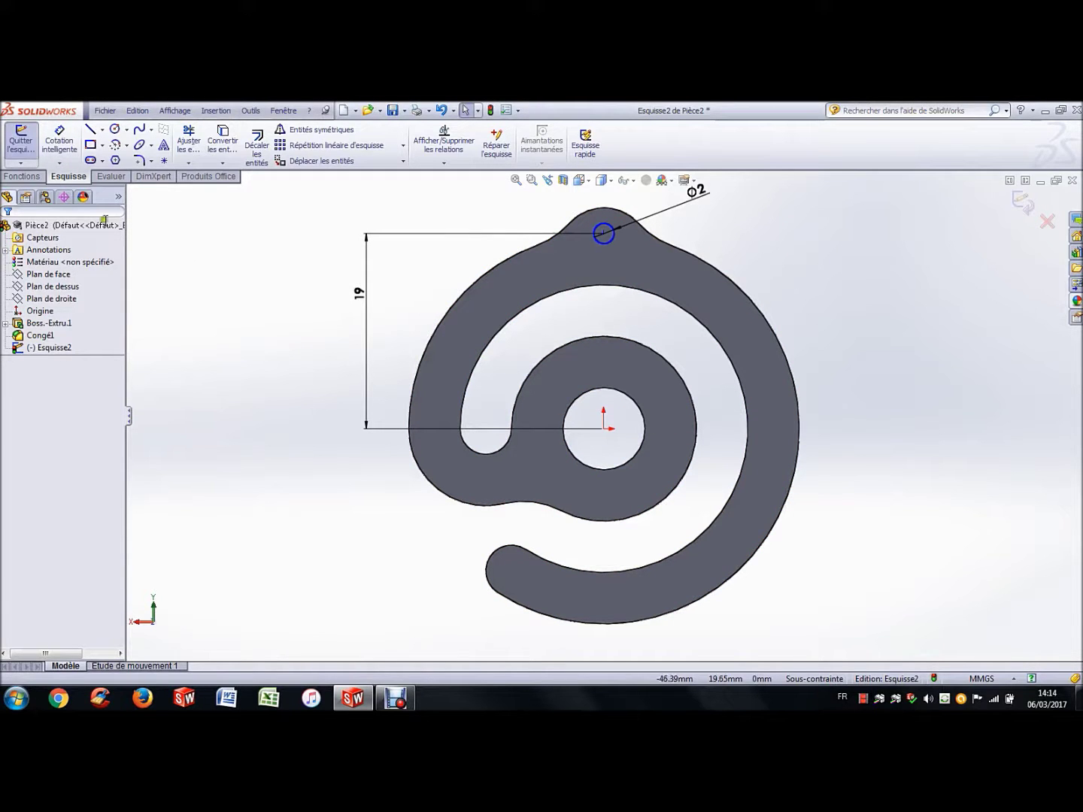
# Step: Cut the circle through the whole part with an extruded cut, using the through-all end condition (A travers tout)
pyautogui.click(24, 177)
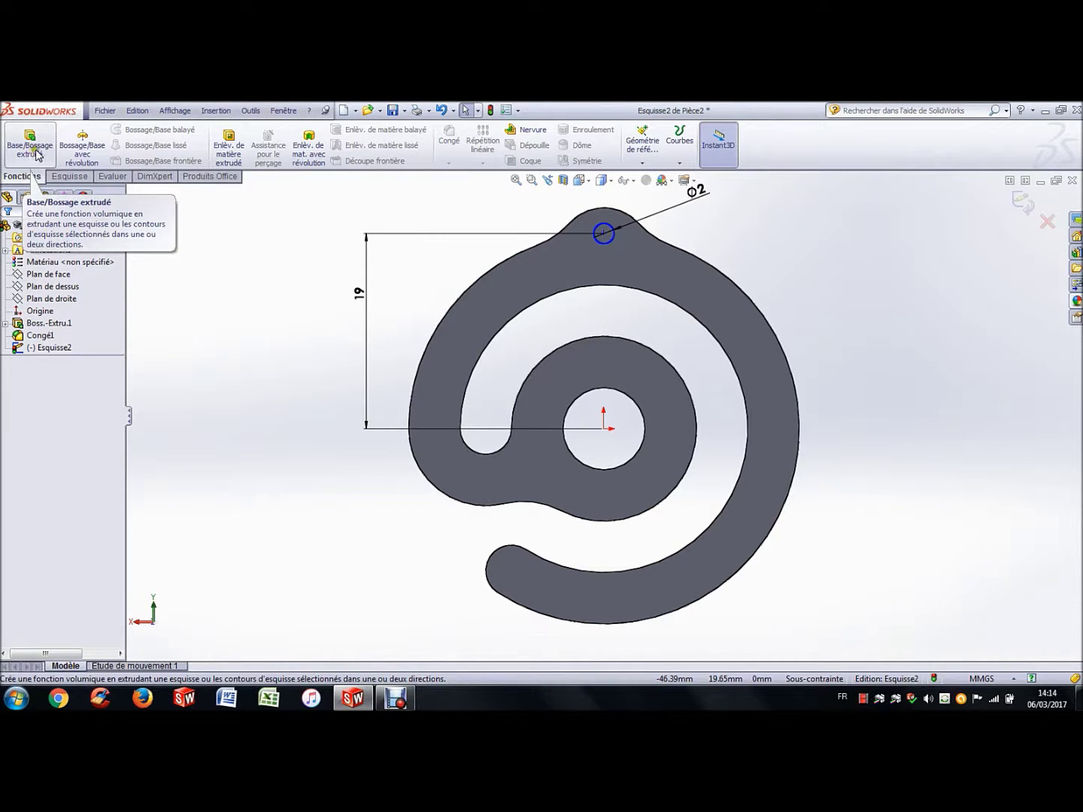
pyautogui.click(235, 156)
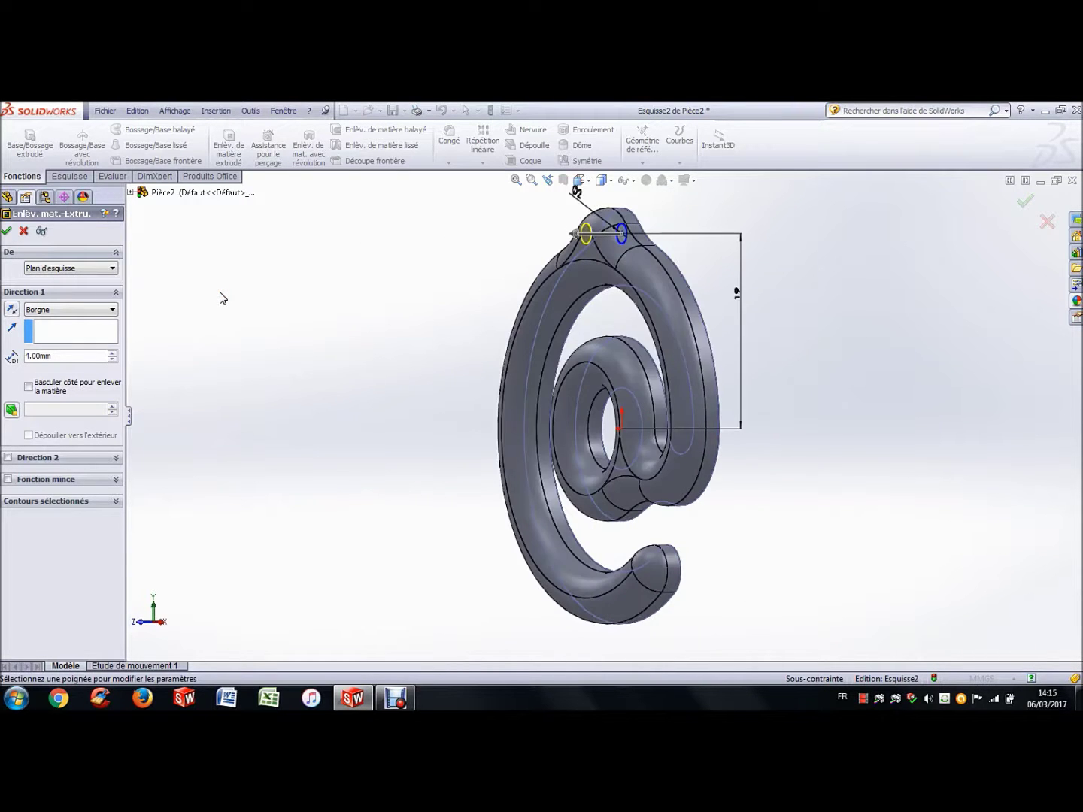
pyautogui.click(72, 309)
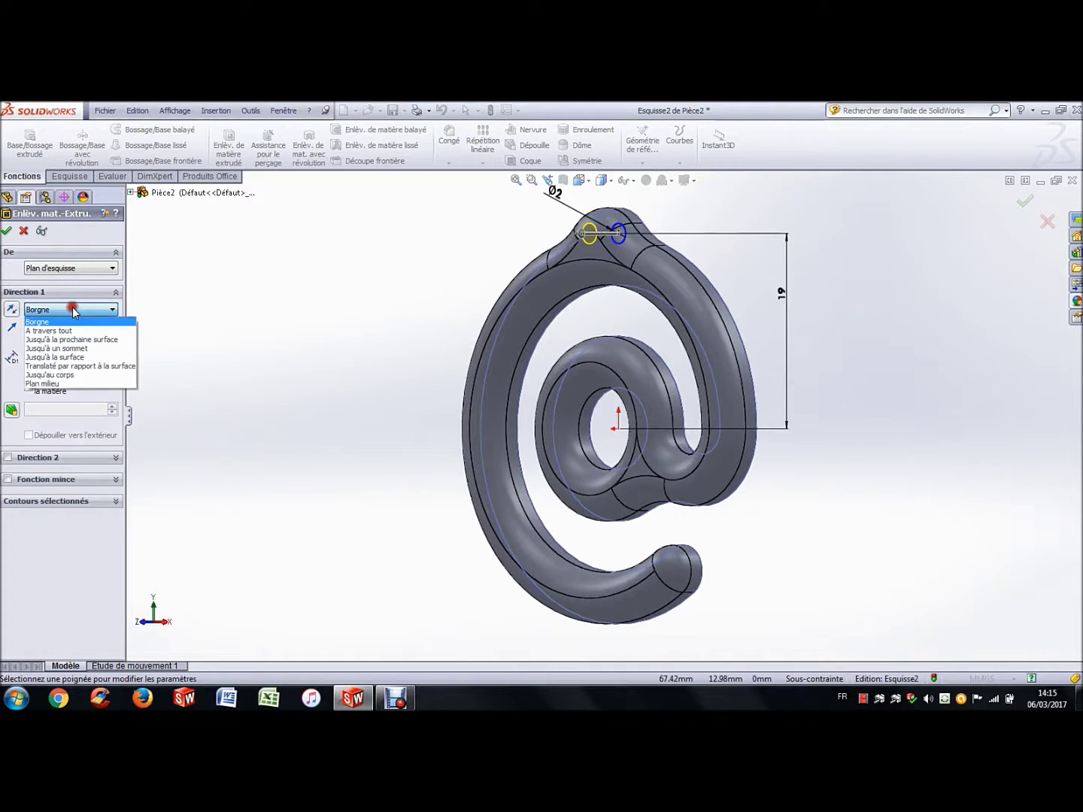
pyautogui.click(67, 334)
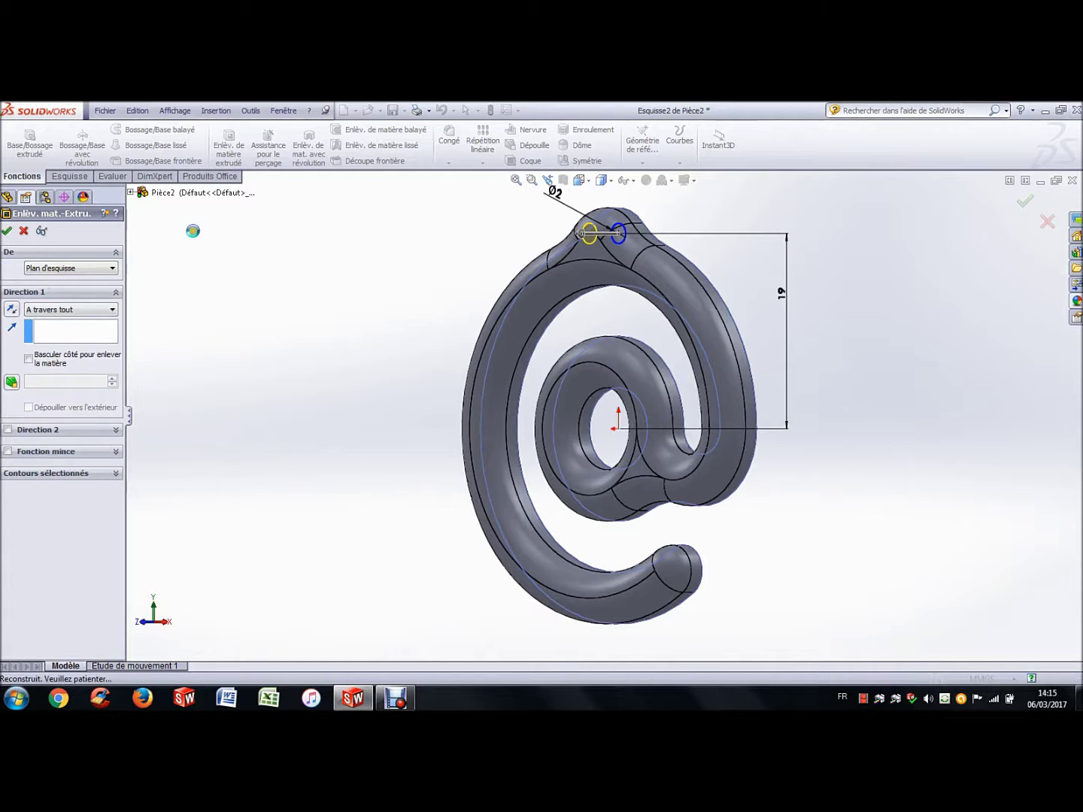
pyautogui.rightClick(368, 299)
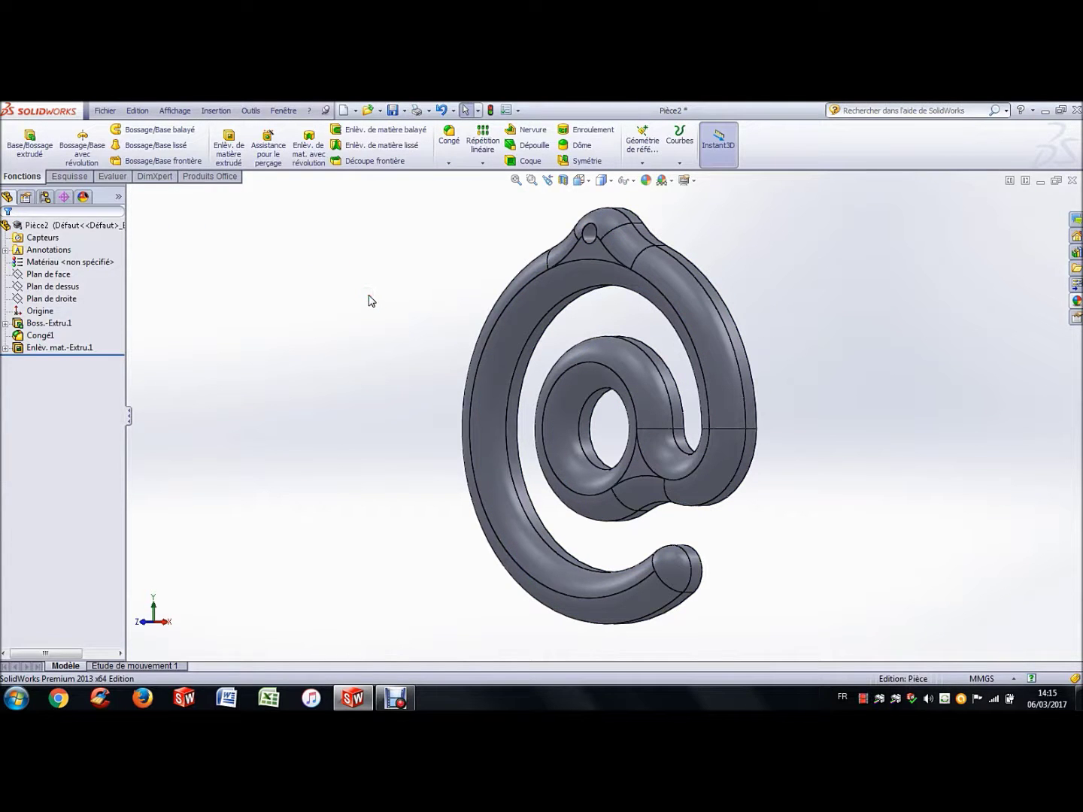
# Step: Change the appearance colour of the whole part to the standard red swatch (RGB 255, 0, 0)
pyautogui.press('Left')
pyautogui.press('Left')
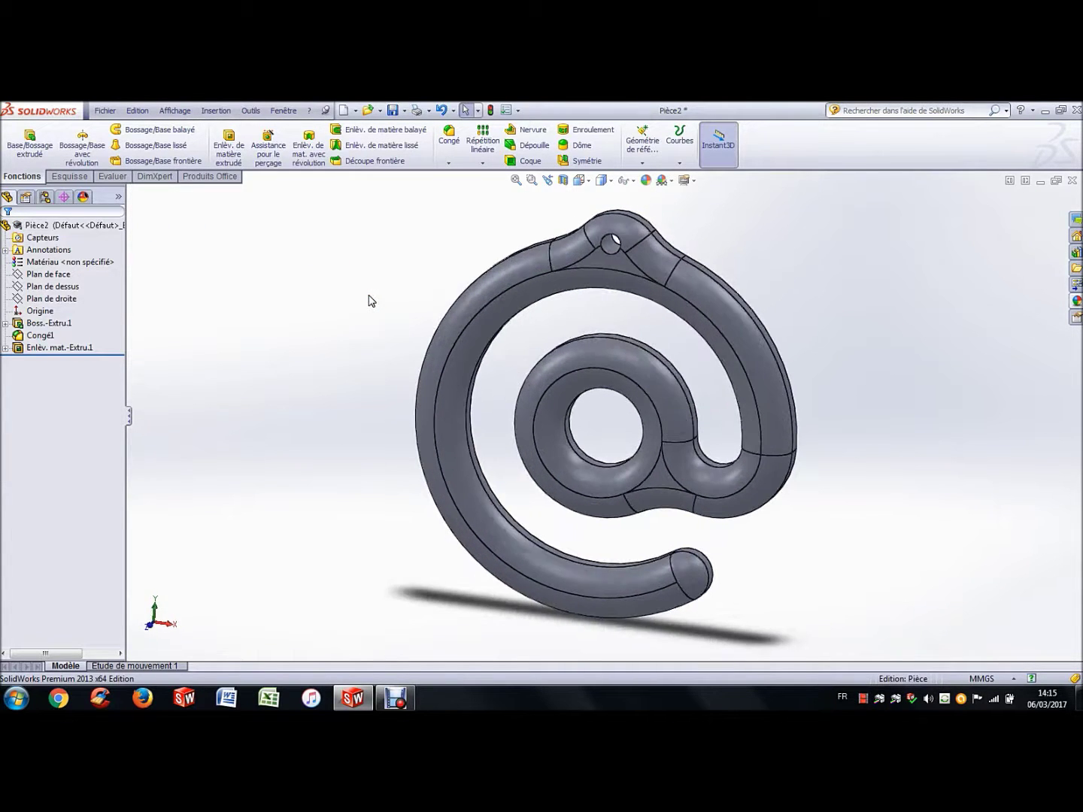
pyautogui.press('Left')
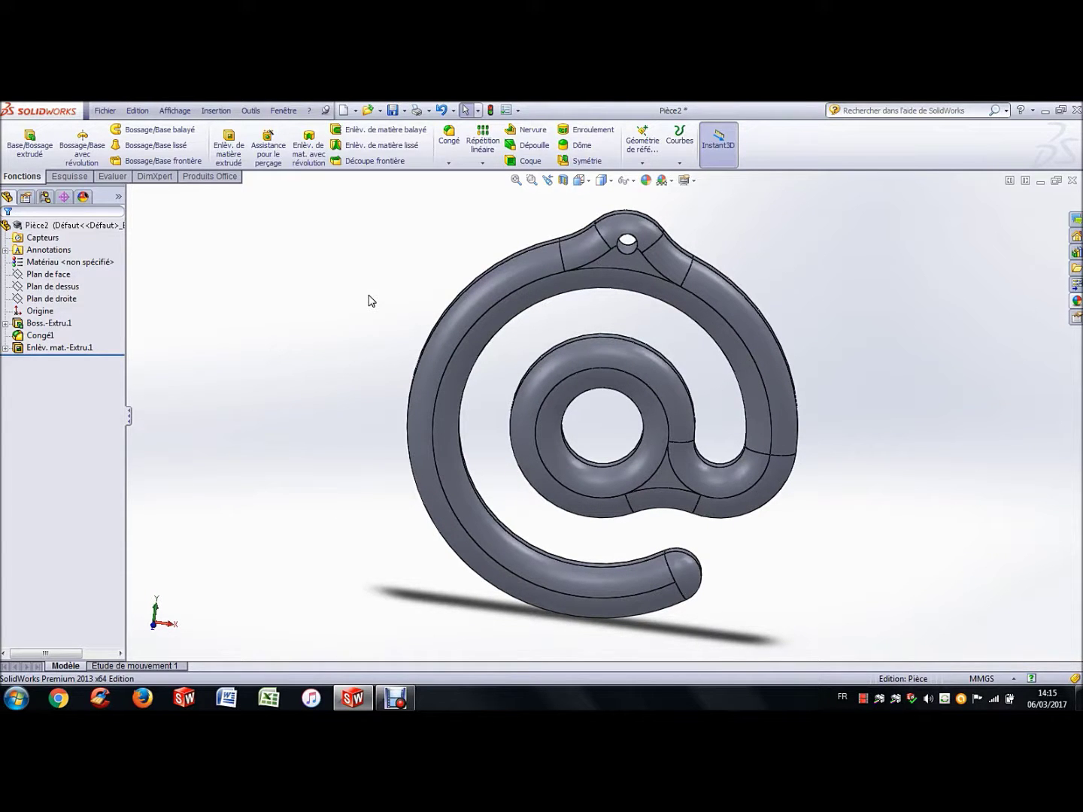
pyautogui.rightClick(97, 227)
pyautogui.click(129, 208)
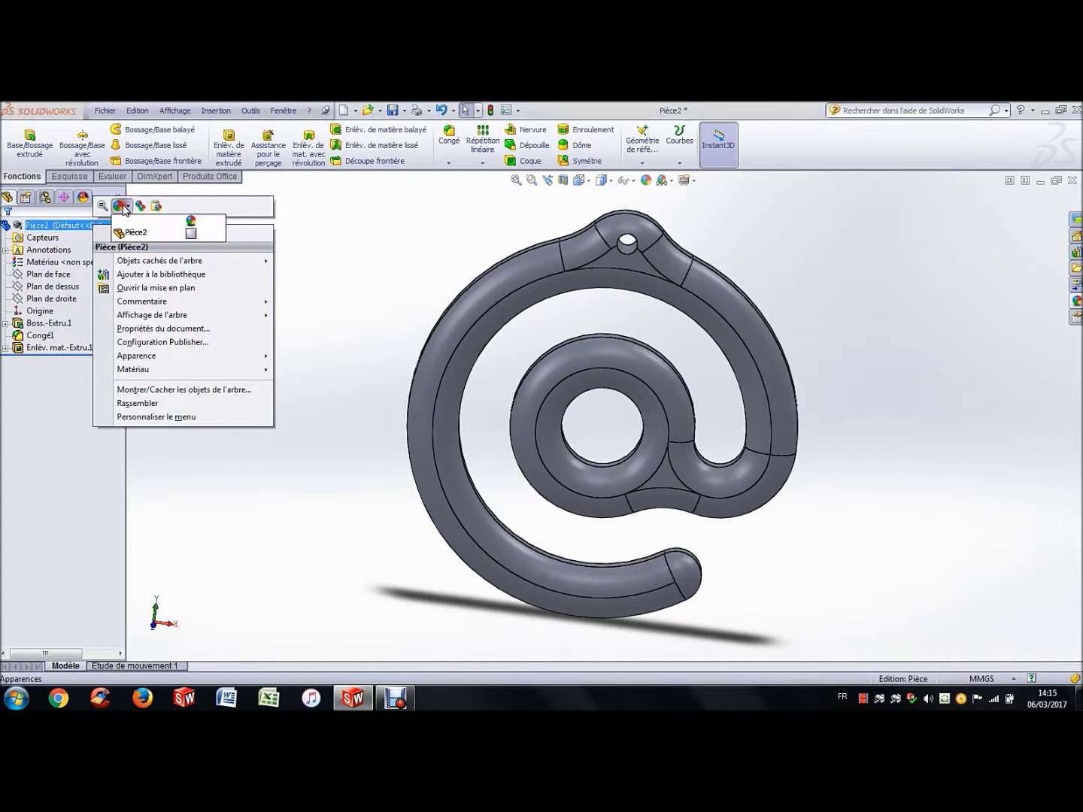
pyautogui.click(192, 234)
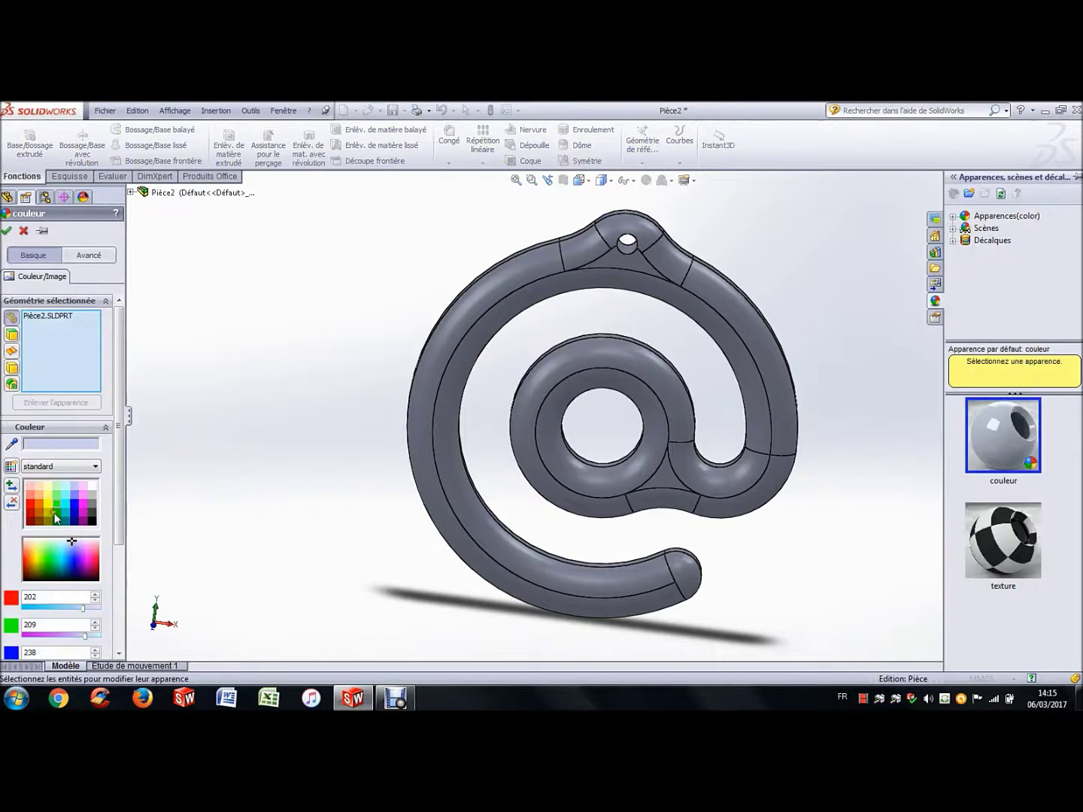
pyautogui.click(32, 508)
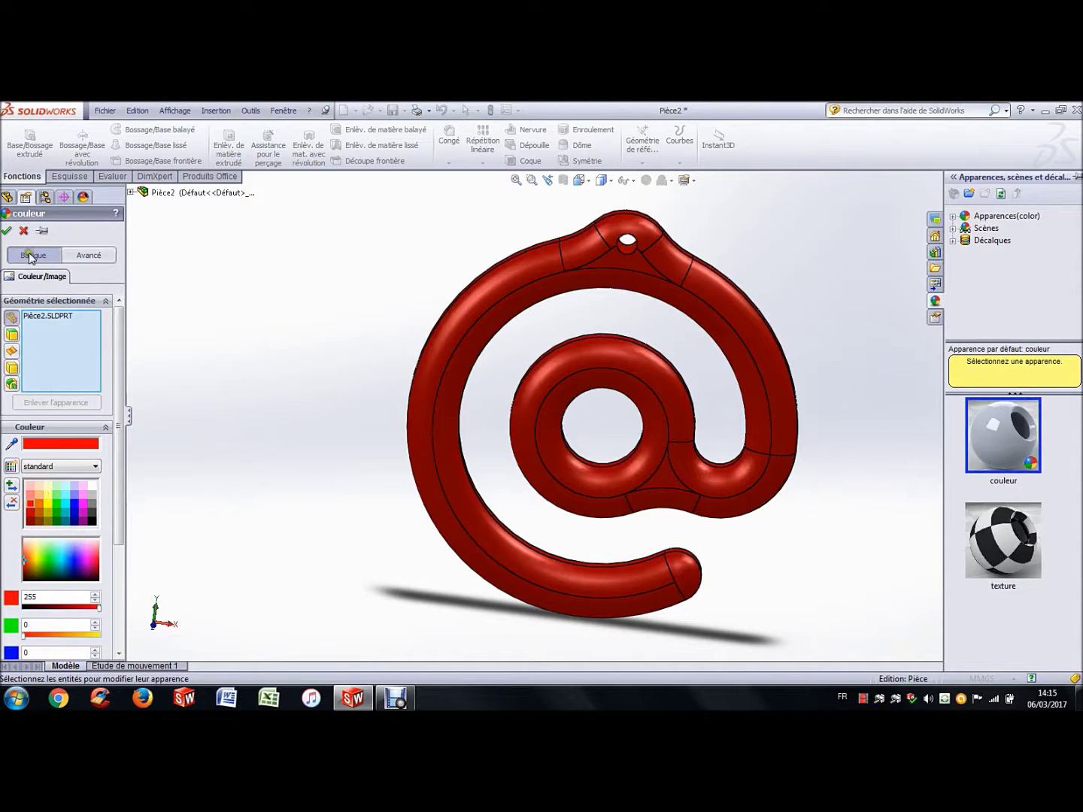
pyautogui.click(7, 232)
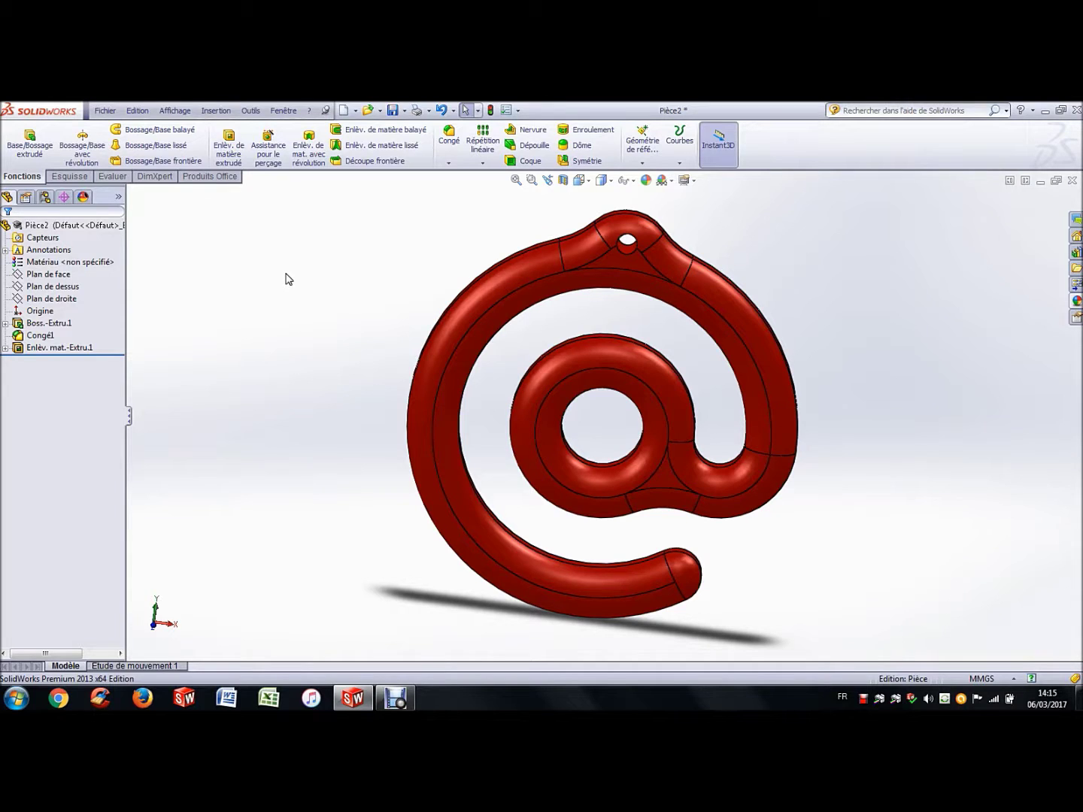
# Step: Save the part under a new name on the desktop (Bureau), as TP3 followed by an underscore and the author's surname
pyautogui.click(106, 111)
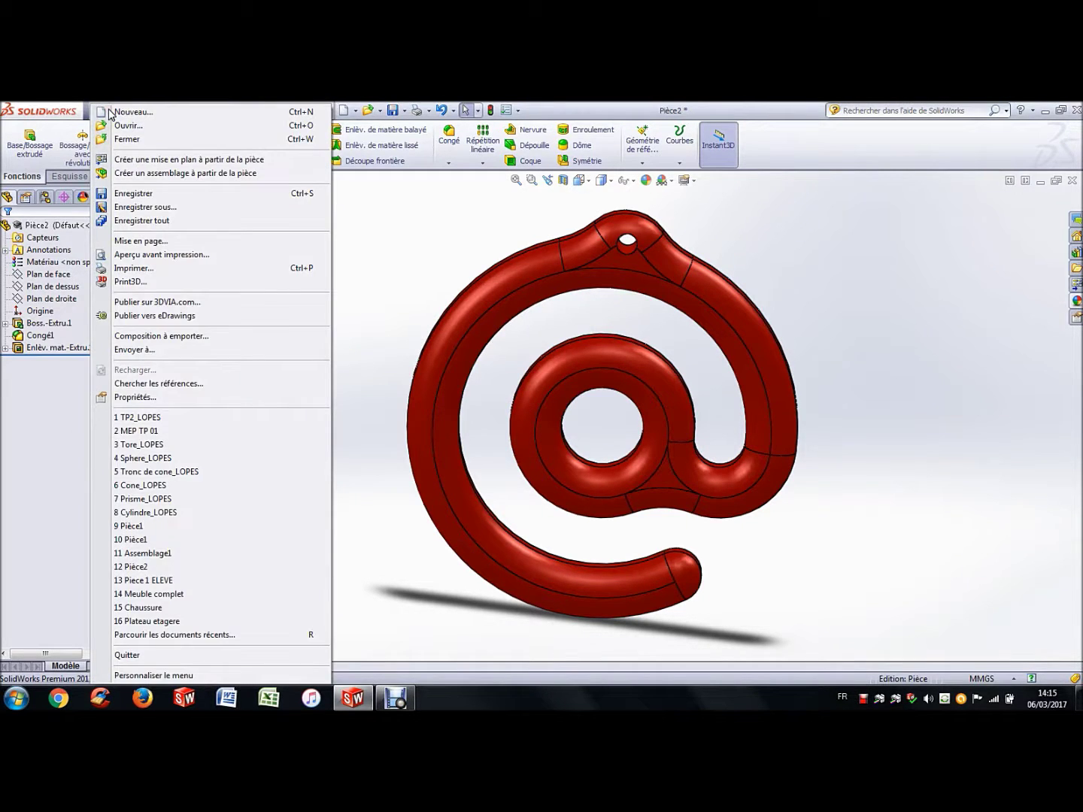
pyautogui.click(154, 207)
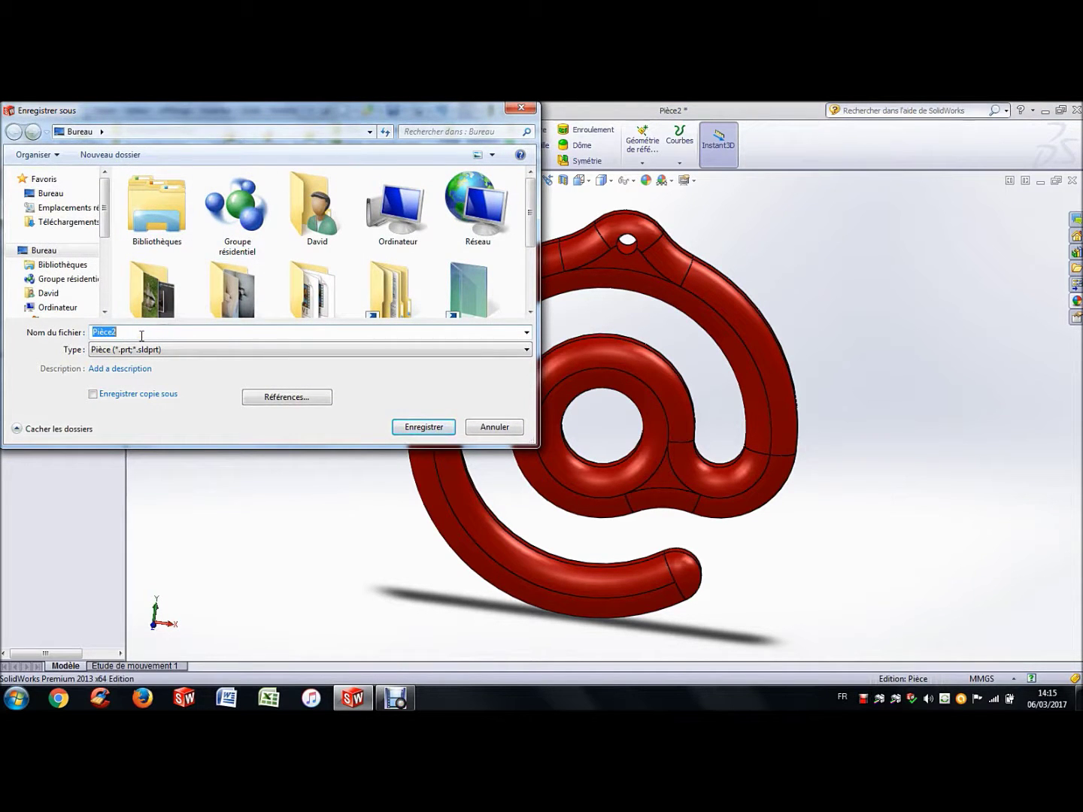
pyautogui.write('TP')
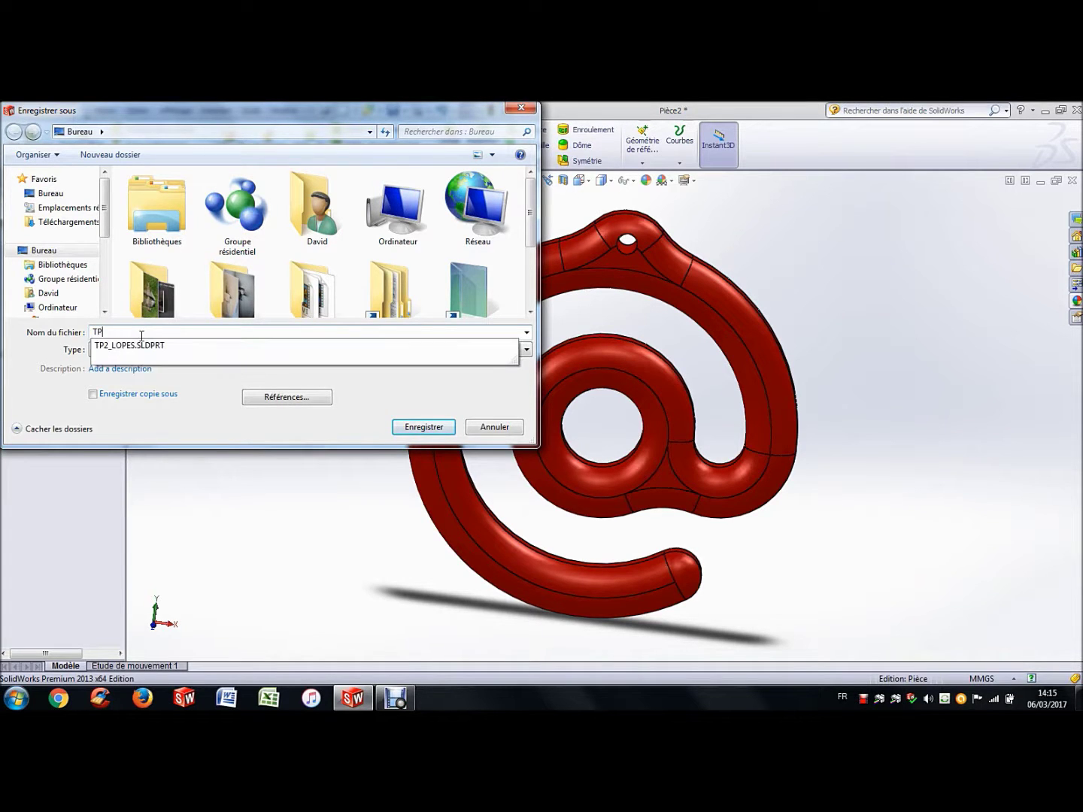
pyautogui.write('3')
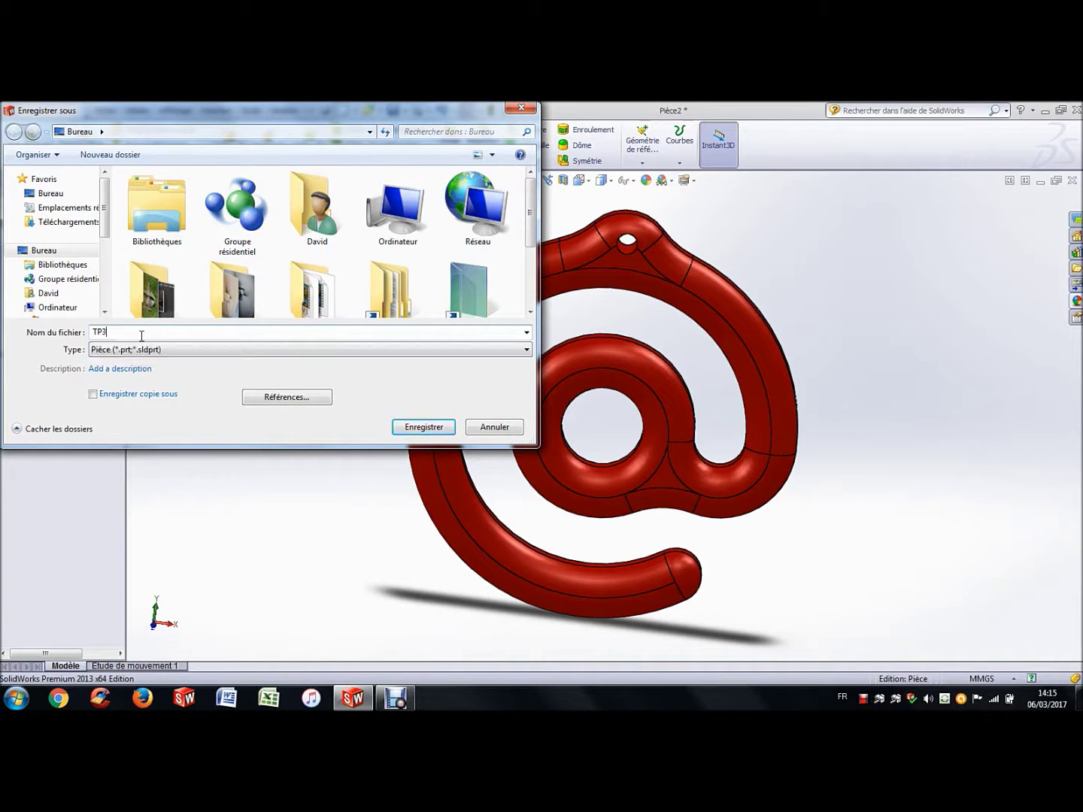
pyautogui.press('BackSpace')
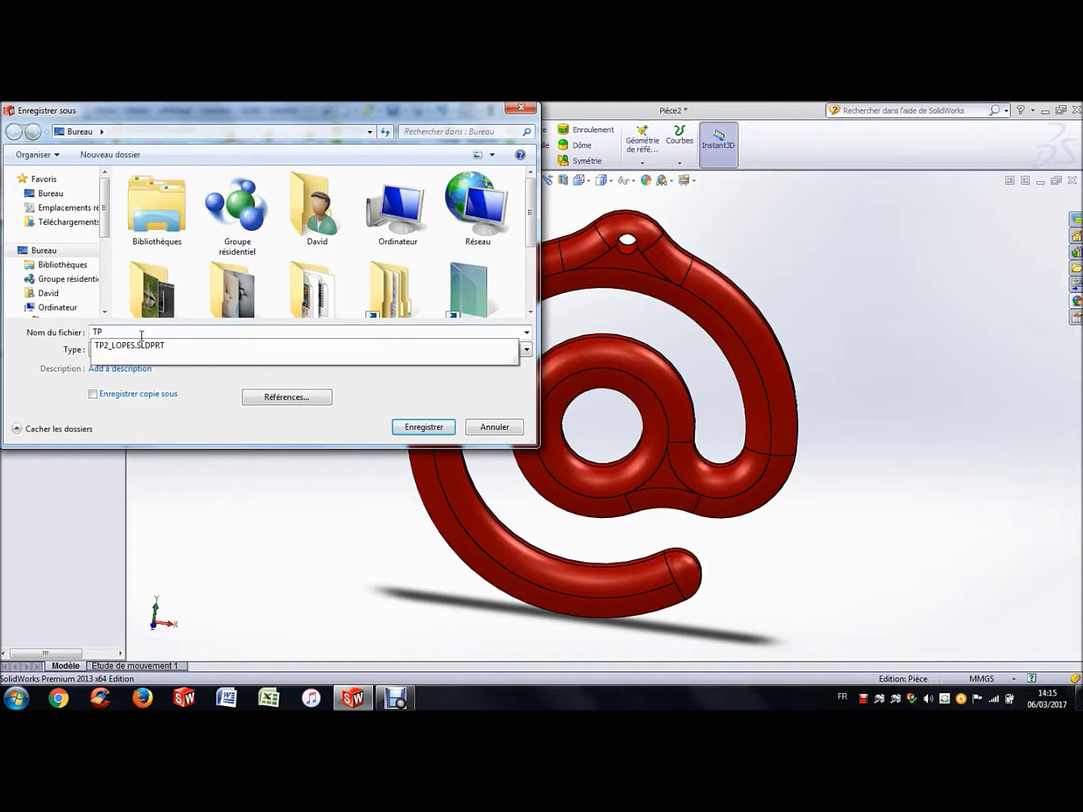
pyautogui.write('3_LOPES')
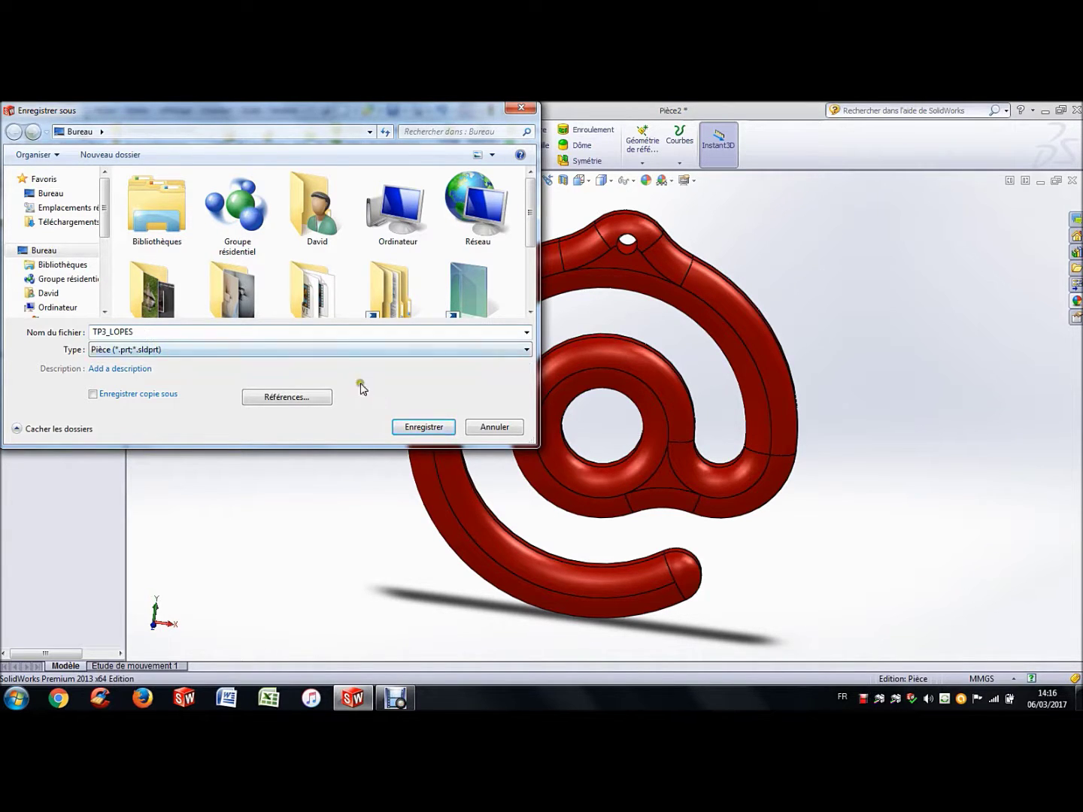
pyautogui.click(422, 430)
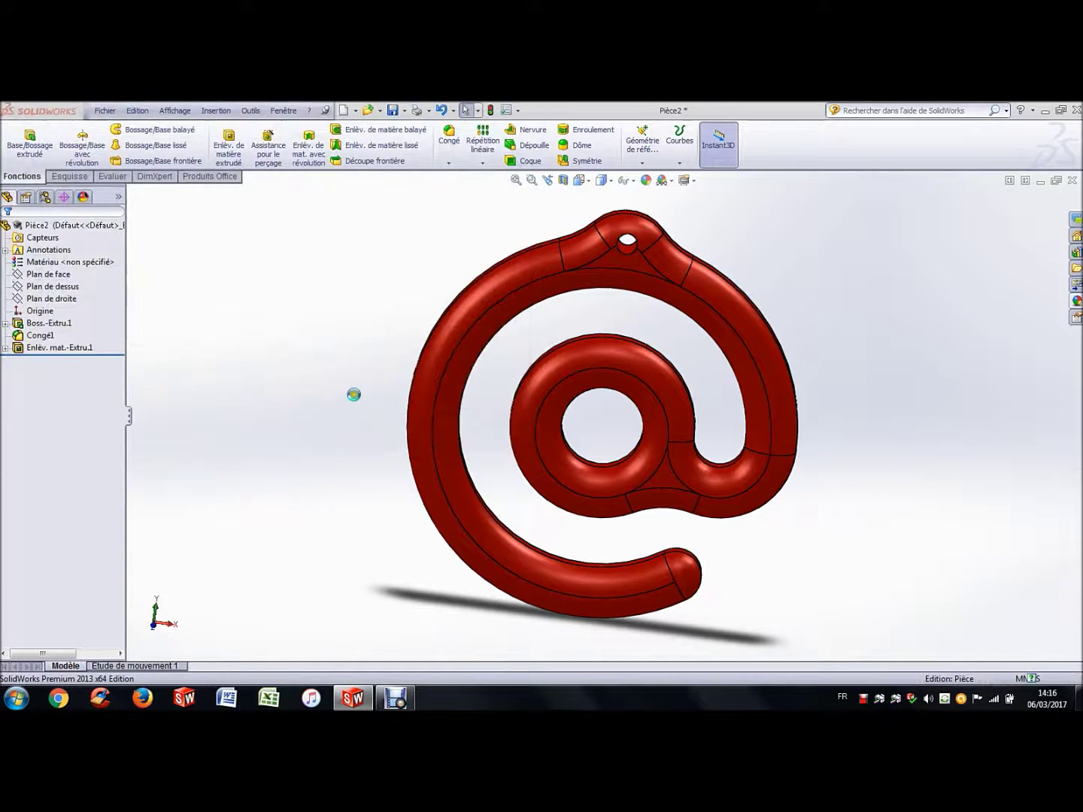
pyautogui.click(355, 383)
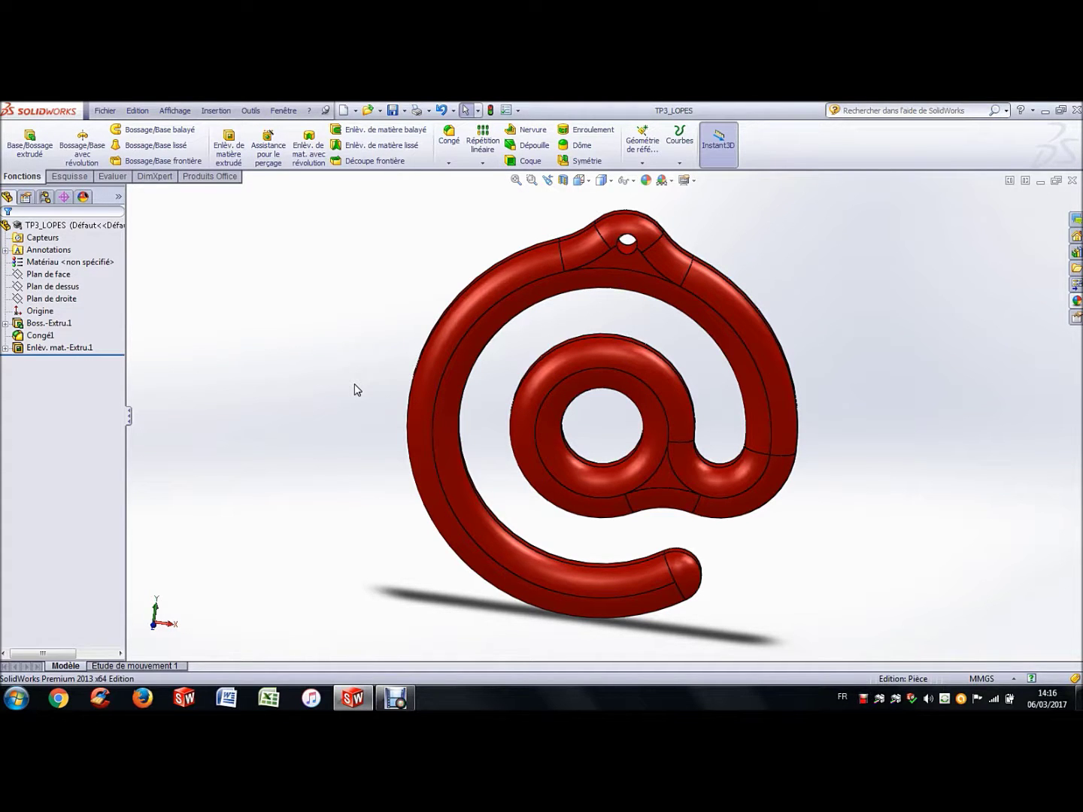
pyautogui.click(355, 387)
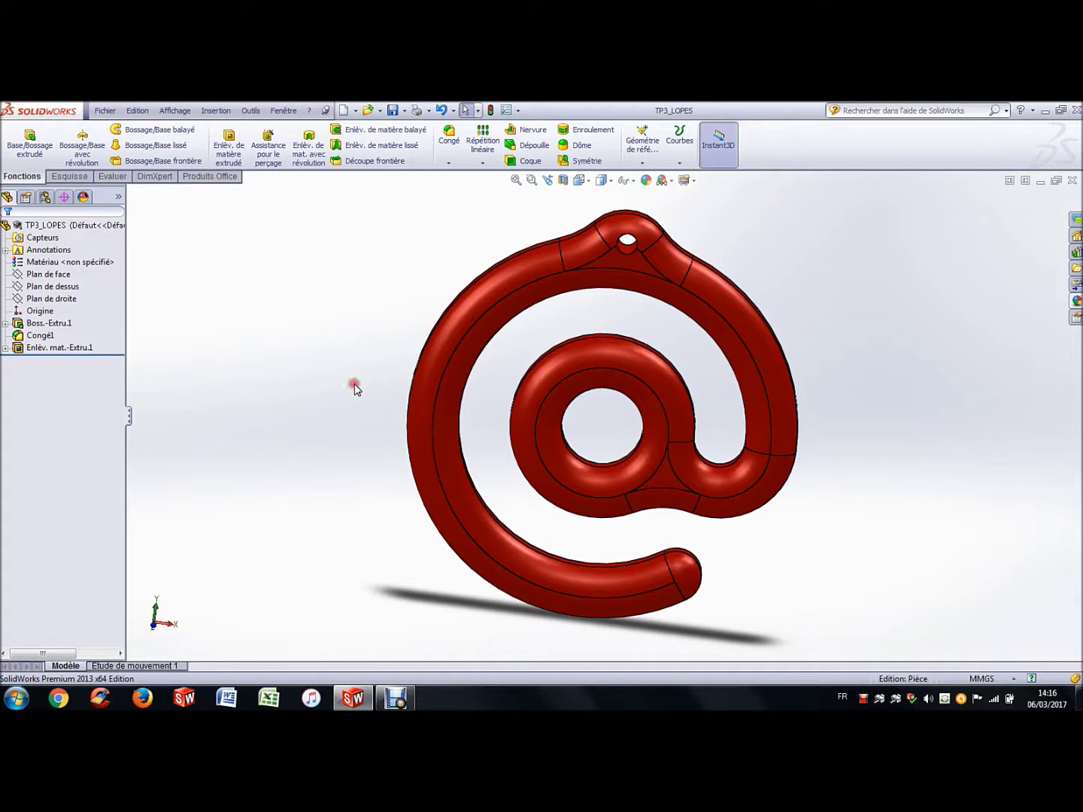